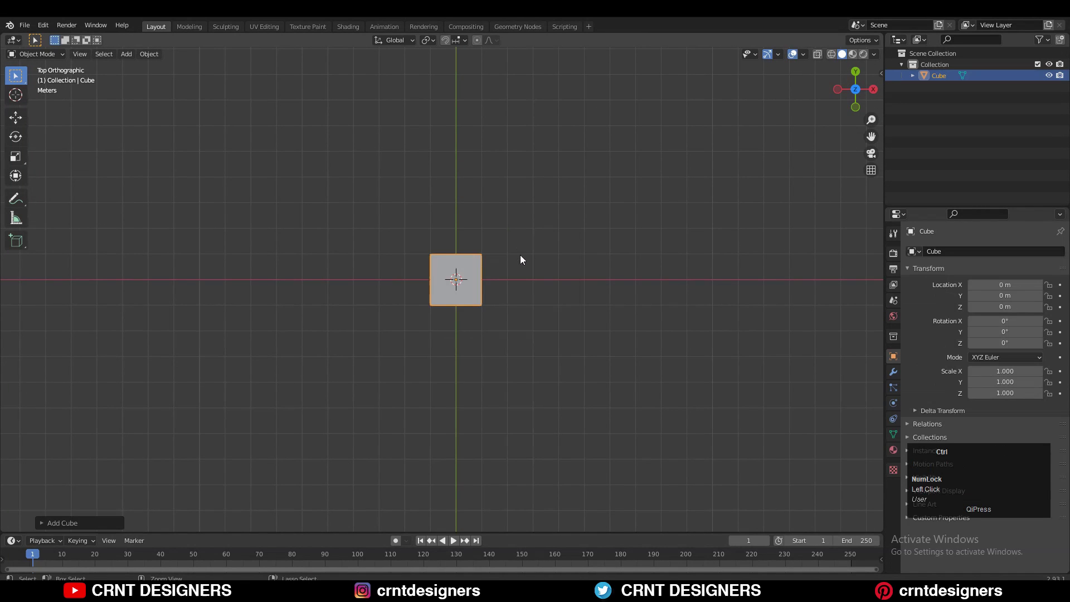
# Flatten the cube by scaling it along the Z axis to 0.4
pyautogui.keyDown('ctrl'); pyautogui.moveTo(520, 256); pyautogui.dragTo(579, 212, button='middle'); pyautogui.keyUp('ctrl')
pyautogui.click(851, 107)
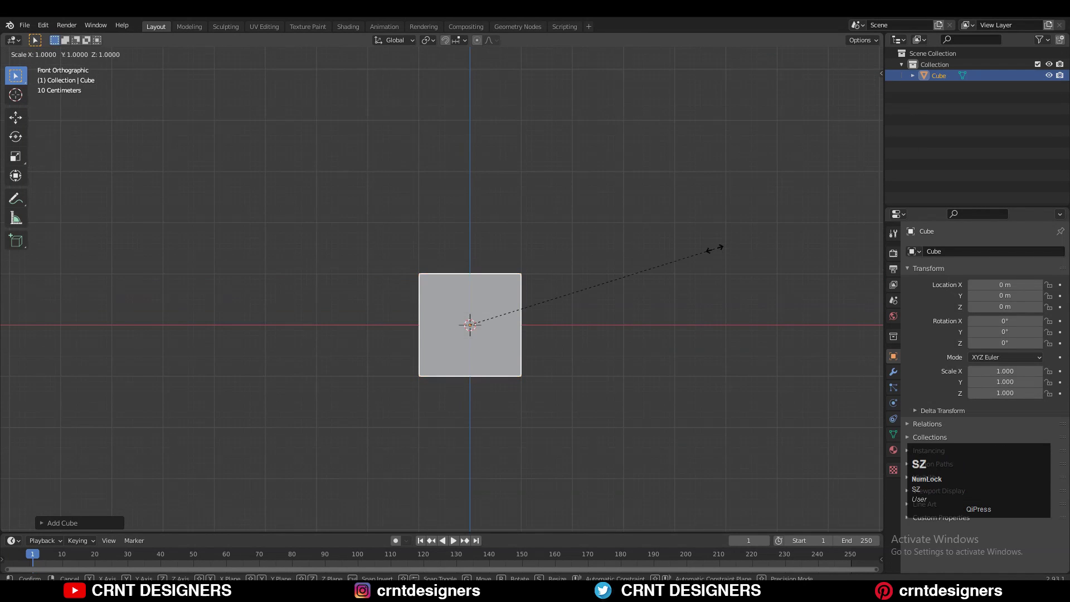
pyautogui.press('z')
pyautogui.click(560, 273)
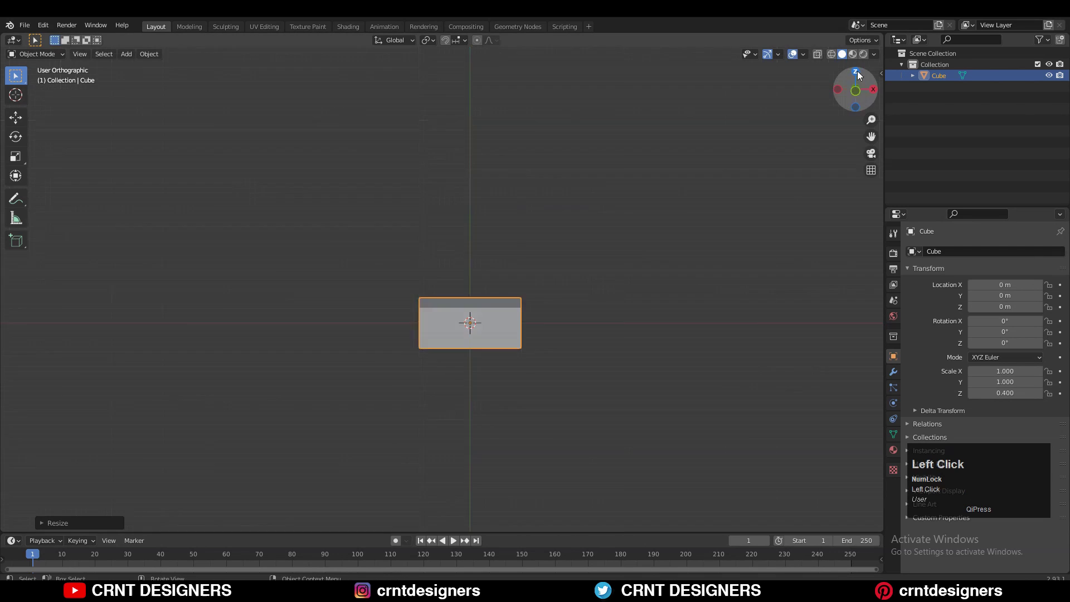
# From the top view, edit the cube's mesh and move its front-end vertices along negative Y to form a long bar
pyautogui.keyDown('shift'); pyautogui.moveTo(558, 188); pyautogui.dragTo(558, 148, button='middle'); pyautogui.keyUp('shift')
pyautogui.press('Tab')
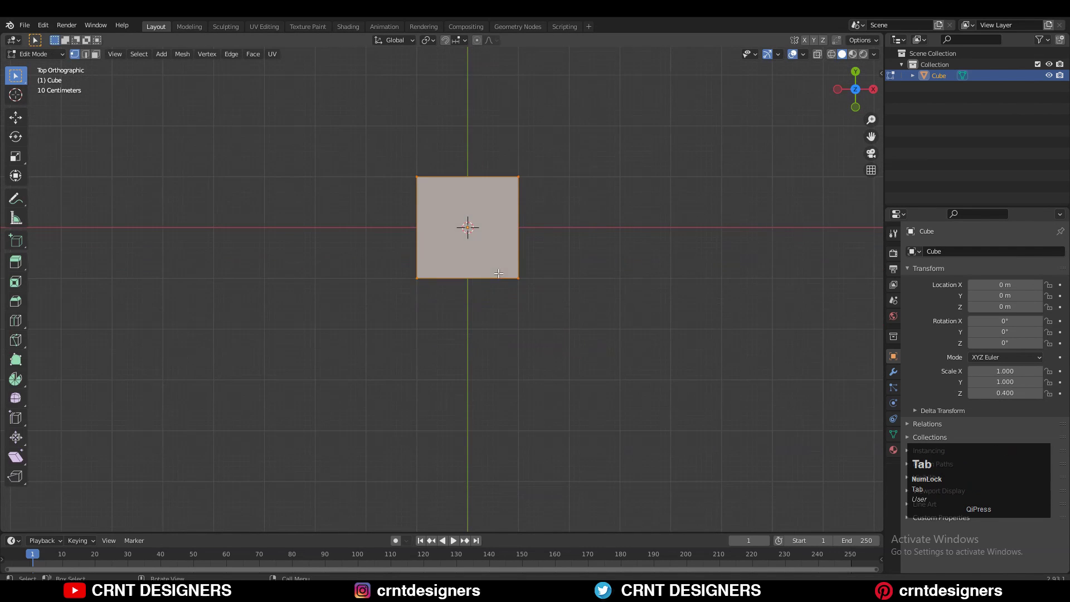
pyautogui.click(817, 55)
pyautogui.moveTo(571, 252); pyautogui.dragTo(199, 390)
pyautogui.keyDown('ctrl'); pyautogui.moveTo(333, 220); pyautogui.dragTo(335, 313, button='middle'); pyautogui.keyUp('ctrl')
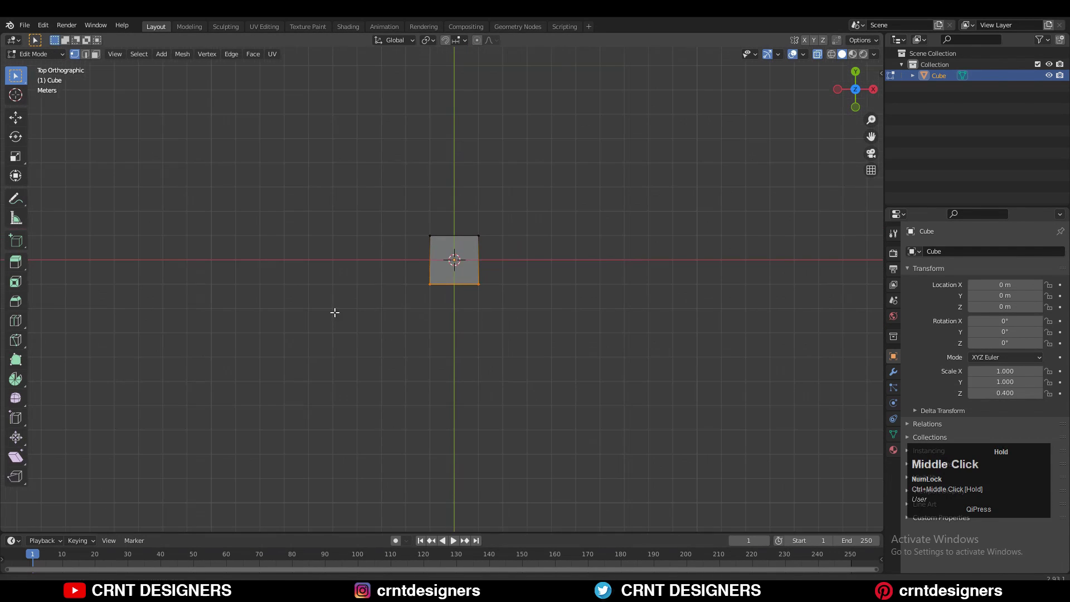
pyautogui.moveTo(456, 239); pyautogui.dragTo(457, 404)
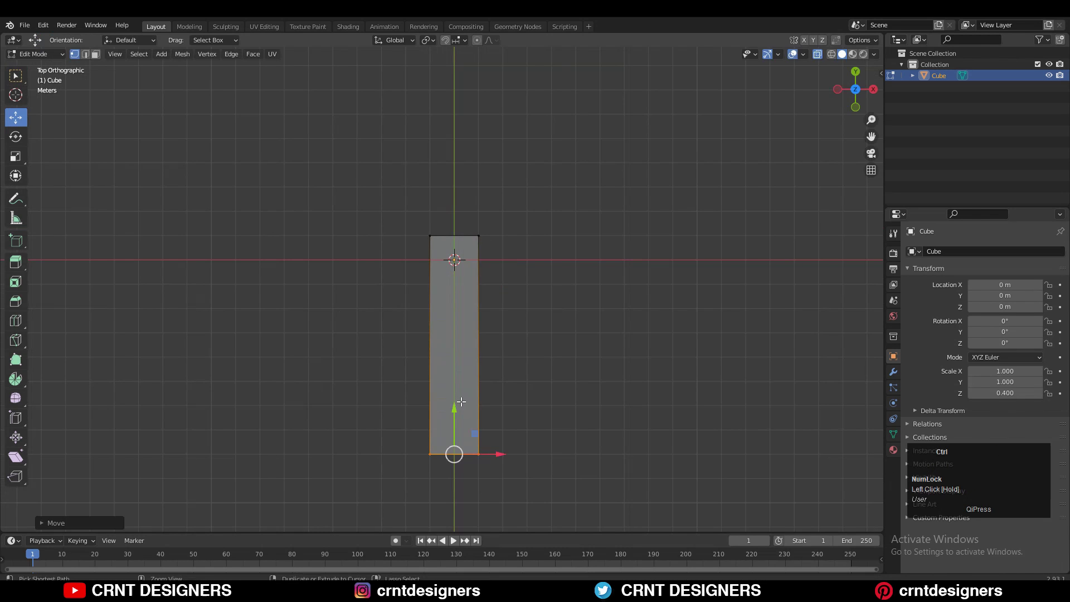
# Taper the long bar by scaling its moved end down to a narrow tip
pyautogui.keyDown('shift'); pyautogui.moveTo(571, 433); pyautogui.dragTo(571, 310, button='middle'); pyautogui.keyUp('shift')
pyautogui.press('s')
pyautogui.keyDown('ctrl'); pyautogui.click(479, 331); pyautogui.keyUp('ctrl')
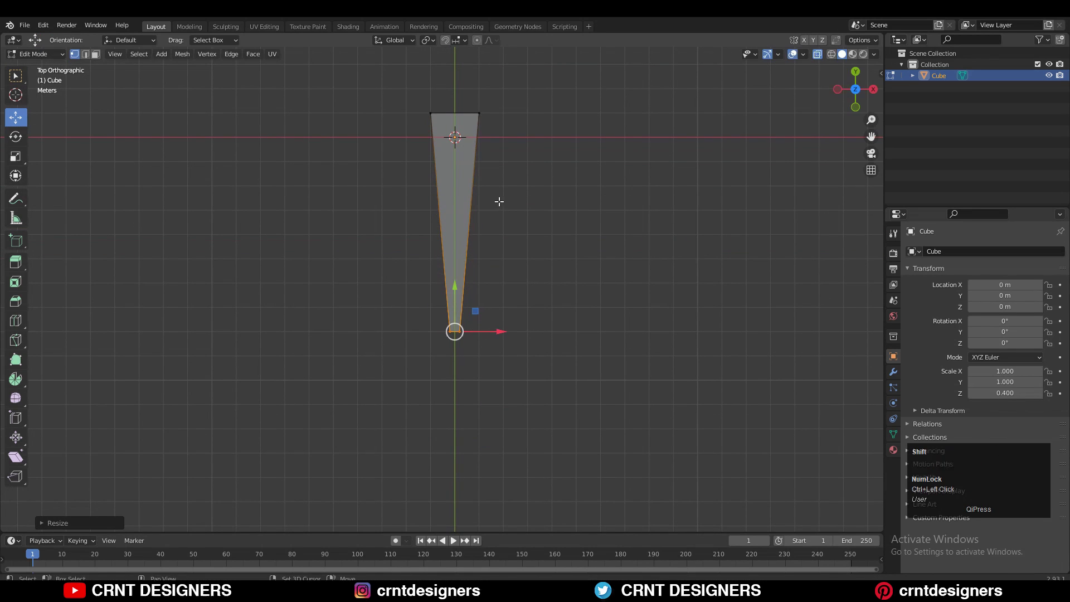
# Extrude the wide end of the body along positive Y and scale the new end to about half its width
pyautogui.keyDown('shift'); pyautogui.moveTo(498, 200); pyautogui.dragTo(507, 282, button='middle'); pyautogui.keyUp('shift')
pyautogui.keyDown('shift'); pyautogui.moveTo(519, 330); pyautogui.dragTo(518, 418, button='middle'); pyautogui.keyUp('shift')
pyautogui.moveTo(549, 239); pyautogui.dragTo(317, 334)
pyautogui.keyDown('ctrl'); pyautogui.moveTo(317, 333); pyautogui.dragTo(484, 274, button='middle'); pyautogui.keyUp('ctrl')
pyautogui.press('e')
pyautogui.press('ctrl')
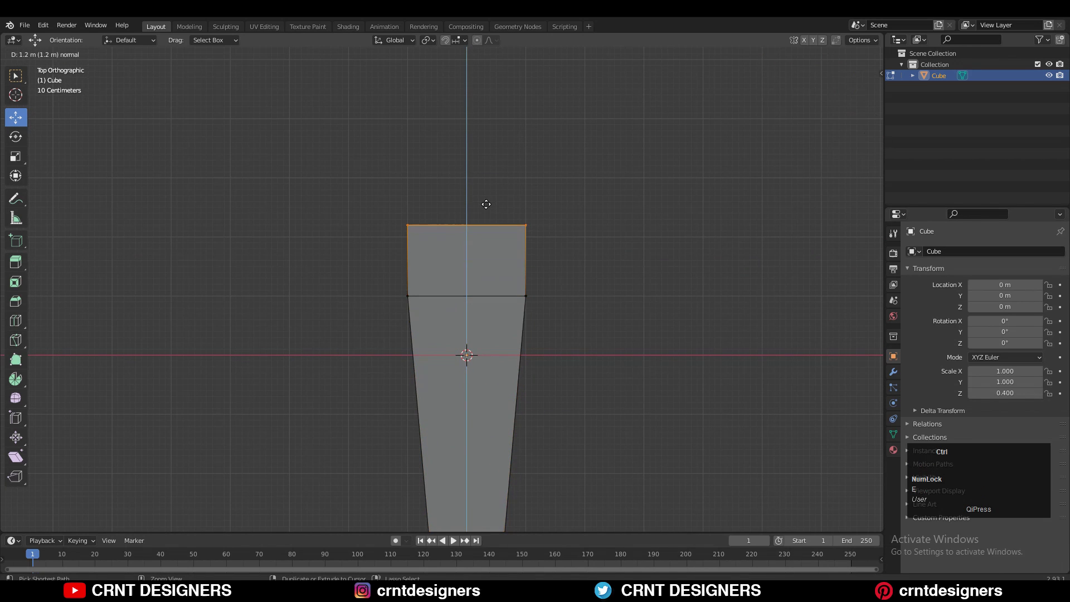
pyautogui.click(495, 156)
pyautogui.press('s')
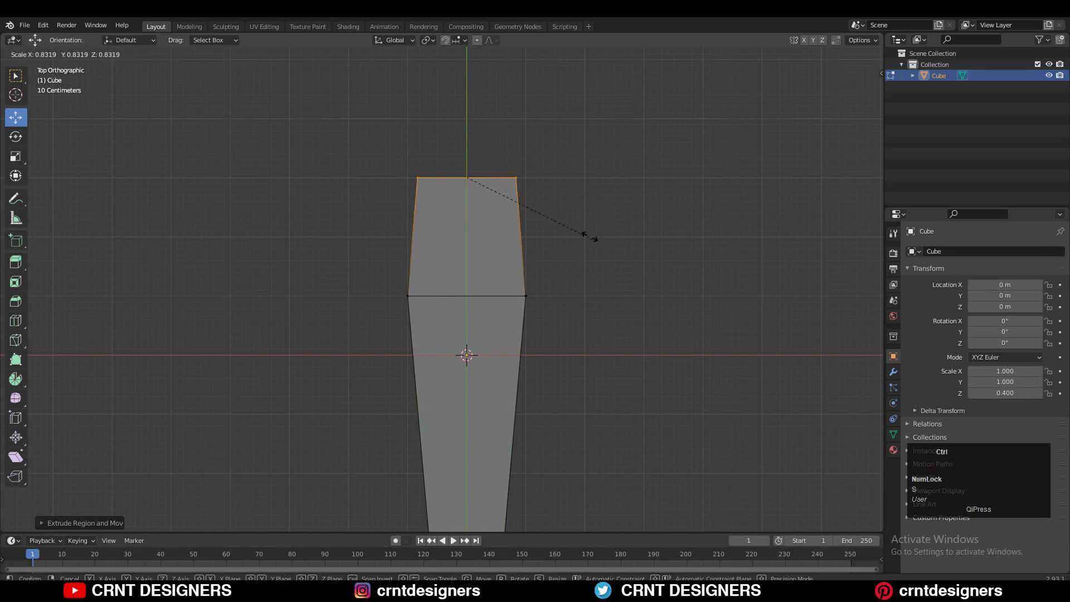
pyautogui.keyDown('ctrl'); pyautogui.click(545, 211); pyautogui.keyUp('ctrl')
# Add evenly spaced loop cuts across the long tapered section
pyautogui.click(526, 297)
pyautogui.keyDown('ctrl'); pyautogui.moveTo(523, 302); pyautogui.dragTo(516, 347, button='middle'); pyautogui.keyUp('ctrl')
pyautogui.keyDown('shift'); pyautogui.moveTo(516, 347); pyautogui.dragTo(513, 303, button='middle'); pyautogui.keyUp('shift')
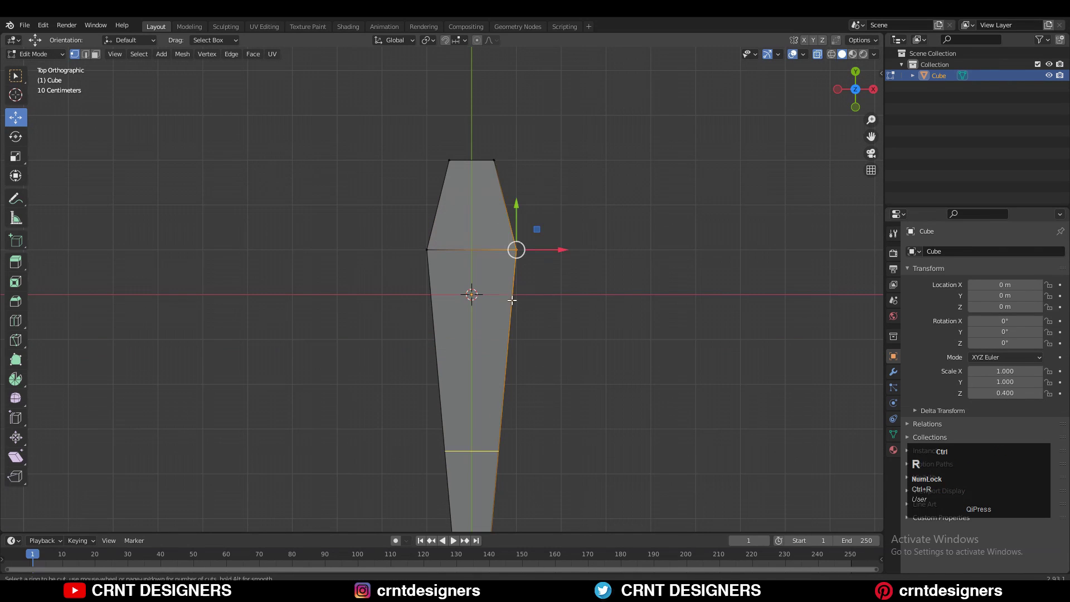
pyautogui.rightClick(519, 302)
# Extrude the uppermost right side face of the tapered section into a slanted spike, rotating and shrinking its end
pyautogui.press('3')
pyautogui.moveTo(551, 236); pyautogui.dragTo(508, 288)
pyautogui.keyDown('ctrl'); pyautogui.moveTo(521, 289); pyautogui.dragTo(544, 251, button='middle'); pyautogui.keyUp('ctrl')
pyautogui.press('e')
pyautogui.click(592, 192)
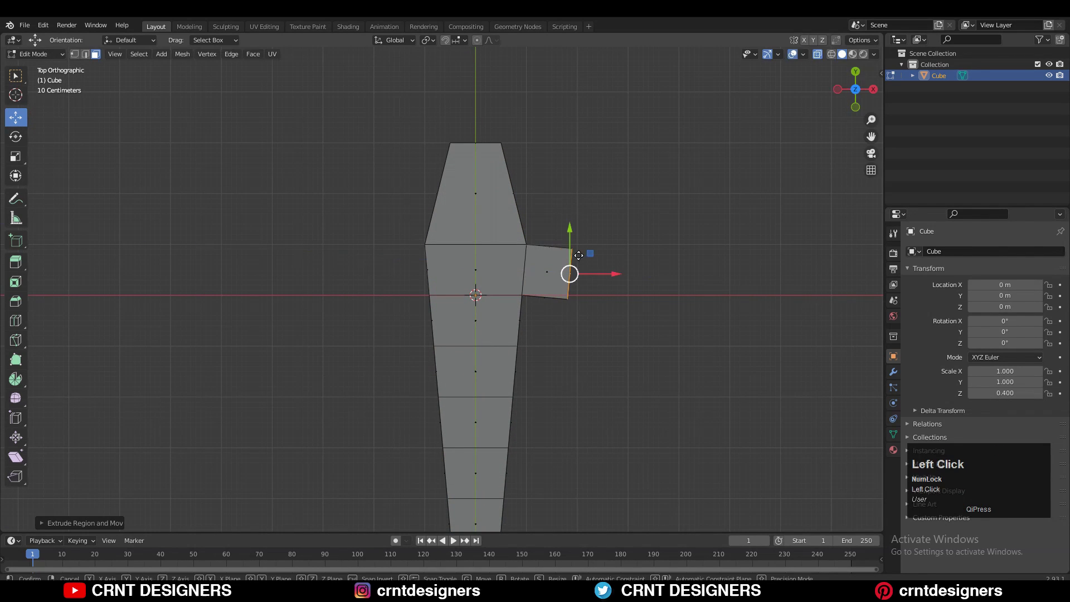
pyautogui.moveTo(597, 184); pyautogui.dragTo(597, 183)
pyautogui.press('r')
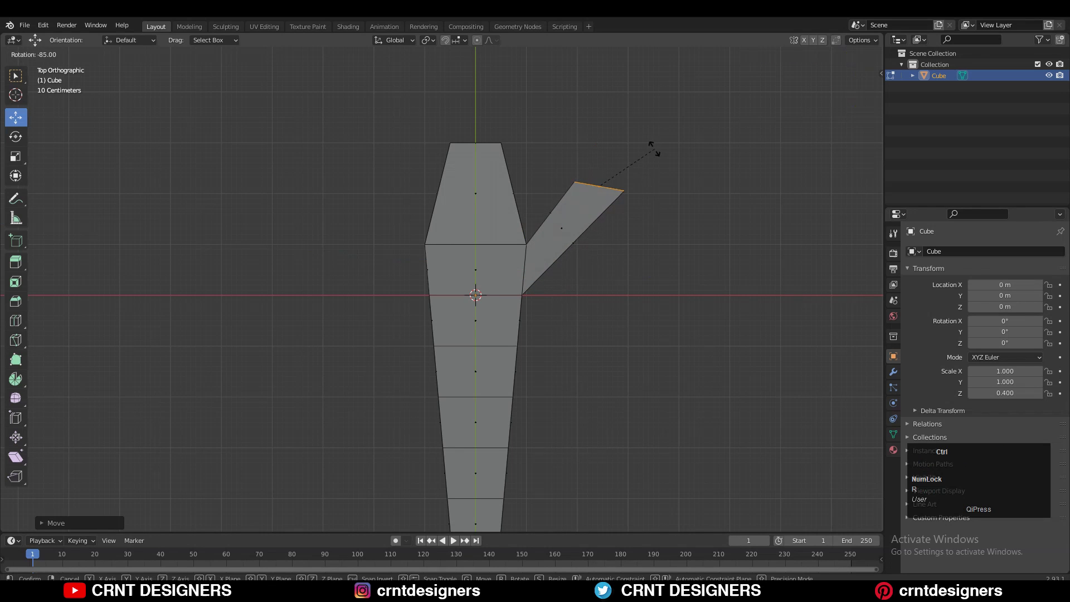
pyautogui.click(650, 204)
pyautogui.press('s')
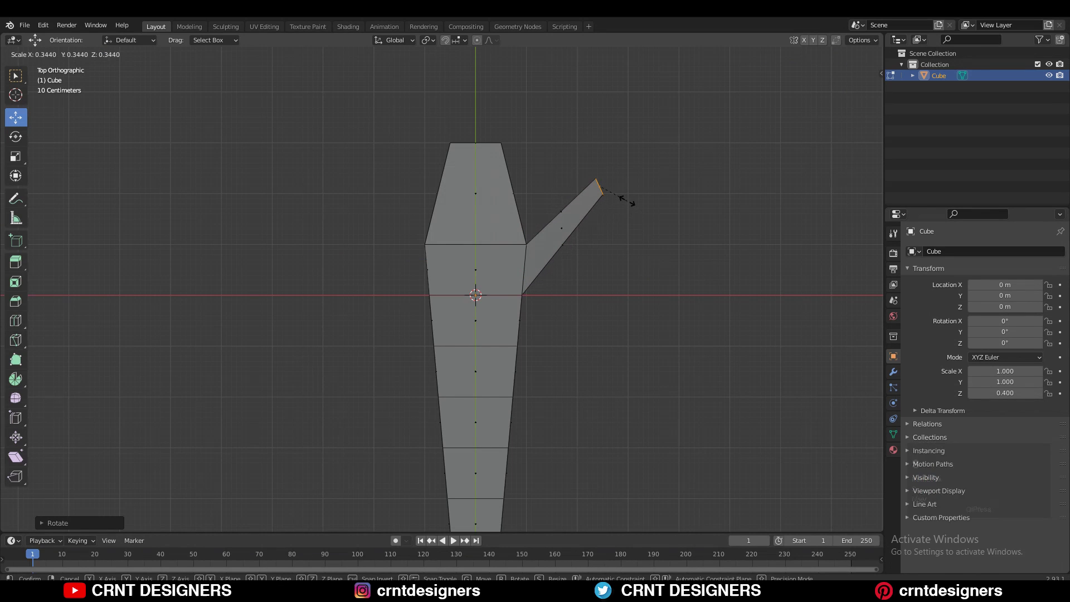
pyautogui.click(626, 199)
# Adjust the right spike's end and extrude it again into a thinner second segment
pyautogui.moveTo(600, 185)
pyautogui.mouseDown()
pyautogui.moveTo(567, 226)
pyautogui.moveTo(613, 179)
pyautogui.mouseUp()
pyautogui.press('e')
pyautogui.click(565, 198)
pyautogui.press('s')
pyautogui.click(606, 195)
pyautogui.press('s')
pyautogui.click(624, 197)
# Extrude the uppermost left side face of the tapered section into a short spike, moving, rotating and shrinking its end
pyautogui.keyDown('shift'); pyautogui.moveTo(428, 280); pyautogui.dragTo(446, 217, button='middle'); pyautogui.keyUp('shift')
pyautogui.moveTo(446, 217)
pyautogui.keyDown('ctrl'); pyautogui.mouseDown(button='middle')
pyautogui.moveTo(445, 247)
pyautogui.moveTo(445, 229)
pyautogui.mouseUp(button='middle'); pyautogui.keyUp('ctrl')
pyautogui.click(444, 234)
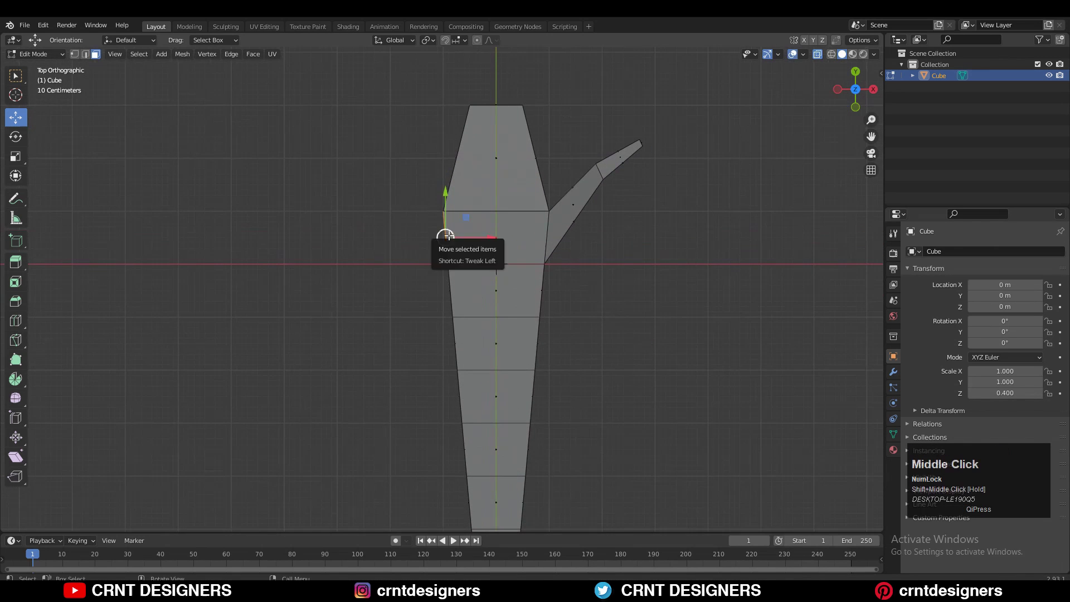
pyautogui.press('e')
pyautogui.moveTo(437, 239); pyautogui.dragTo(415, 246)
pyautogui.press('r')
pyautogui.press('s')
# Extrude a left side face further down the body into a smaller pointed tooth
pyautogui.click(454, 334)
pyautogui.keyDown('shift'); pyautogui.moveTo(466, 327); pyautogui.dragTo(455, 279, button='middle'); pyautogui.keyUp('shift')
pyautogui.press('e')
pyautogui.click(435, 279)
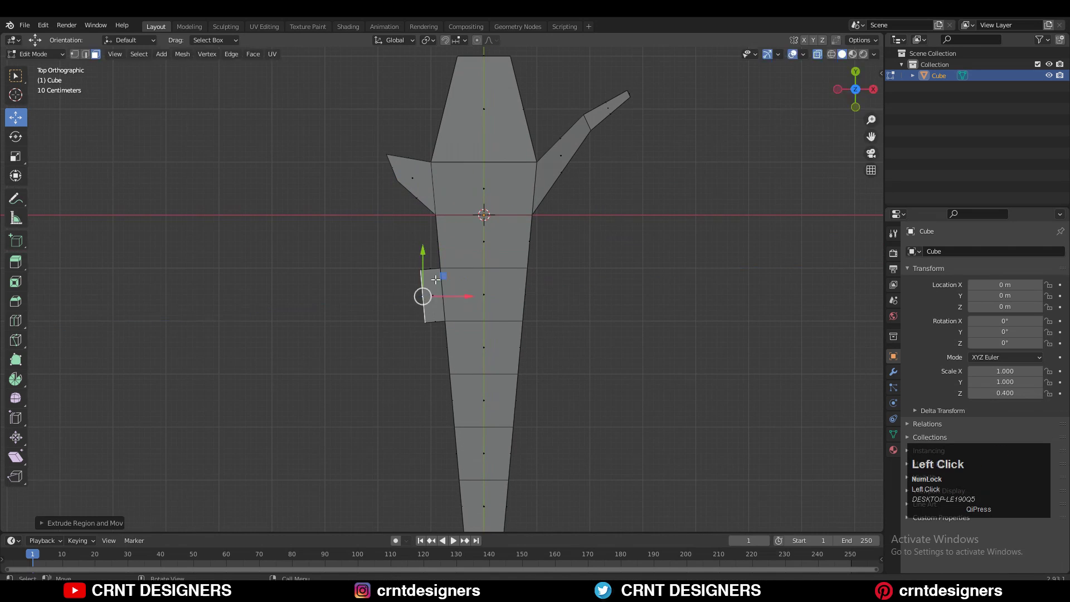
pyautogui.click(433, 308)
# Subdivide the next left side segments and extrude two smaller teeth from them, shifting their tips
pyautogui.scroll(1, 434, 309)
pyautogui.keyDown('shift'); pyautogui.moveTo(441, 350); pyautogui.dragTo(452, 280, button='middle'); pyautogui.keyUp('shift')
pyautogui.click(445, 285)
pyautogui.press('e')
pyautogui.moveTo(462, 349)
pyautogui.keyDown('shift'); pyautogui.mouseDown(button='middle')
pyautogui.moveTo(467, 333)
pyautogui.moveTo(453, 334)
pyautogui.mouseUp(button='middle'); pyautogui.keyUp('shift')
pyautogui.click(454, 342)
pyautogui.press('e')
pyautogui.click(446, 341)
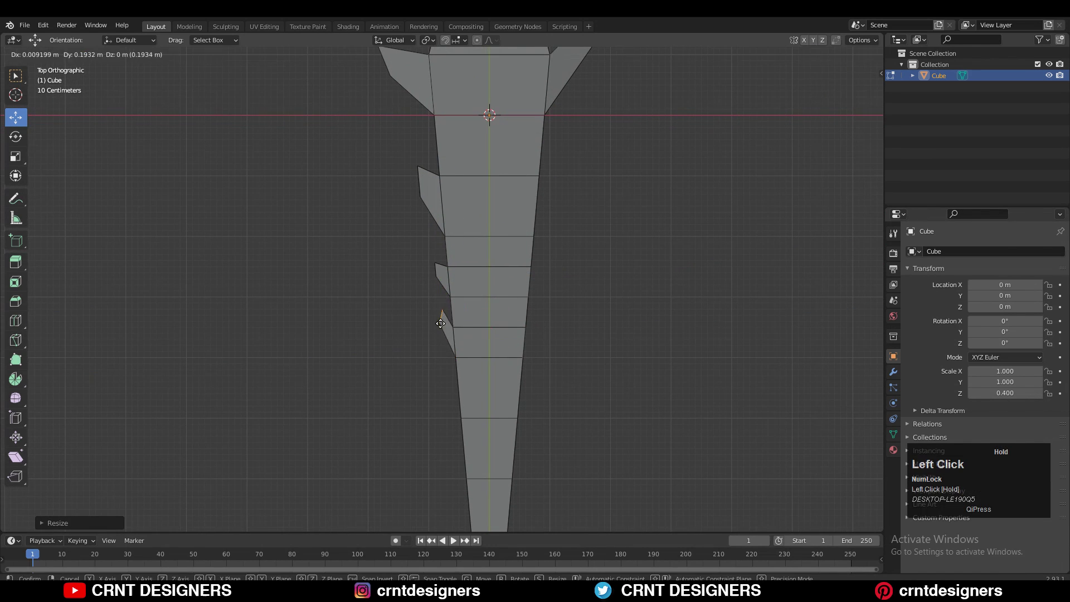
pyautogui.moveTo(440, 323); pyautogui.dragTo(440, 335)
# Reshape the left-side teeth by rotating and scaling down their tip faces
pyautogui.click(436, 271)
pyautogui.scroll(-1, 446, 296)
pyautogui.keyDown('shift'); pyautogui.moveTo(452, 303); pyautogui.dragTo(460, 337, button='middle'); pyautogui.keyUp('shift')
pyautogui.press('s')
pyautogui.click(432, 230)
pyautogui.press('r')
pyautogui.press('s')
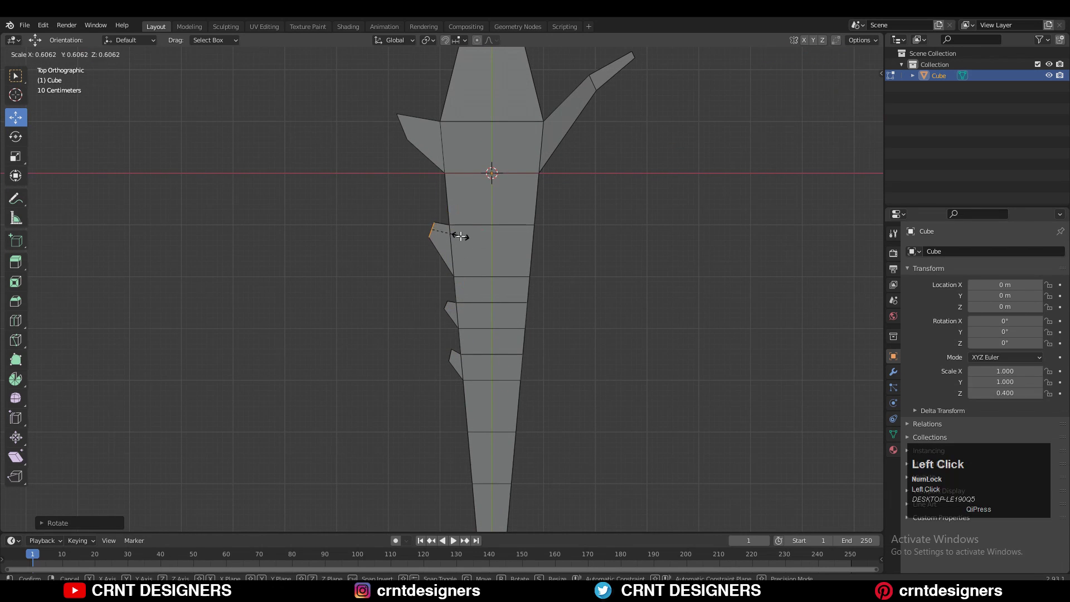
pyautogui.click(461, 236)
# Cut a diagonal line across the body just below the lowest left tooth with the Knife tool
pyautogui.click(529, 290)
pyautogui.keyDown('shift'); pyautogui.moveTo(576, 361); pyautogui.dragTo(580, 242, button='middle'); pyautogui.keyUp('shift')
pyautogui.scroll(1, 585, 308)
pyautogui.click(15, 340)
pyautogui.moveTo(435, 285); pyautogui.dragTo(634, 310)
pyautogui.press('1')
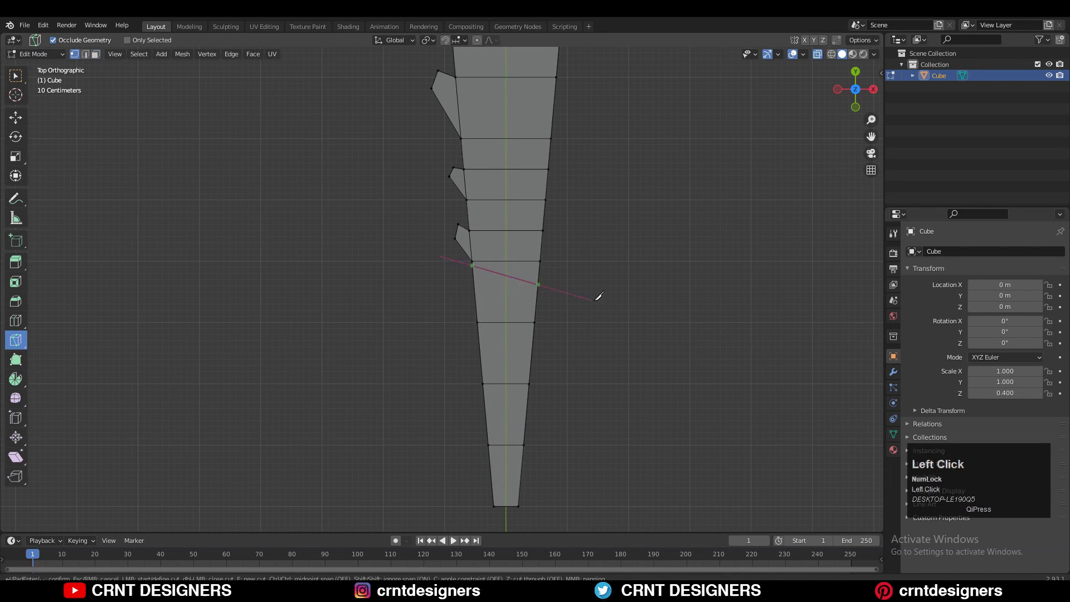
pyautogui.press('Return')
# Extrude the faces below the diagonal cut and scale them narrower than the body above
pyautogui.click(15, 76)
pyautogui.press('3')
pyautogui.click(506, 304)
pyautogui.keyDown('shift'); pyautogui.moveTo(515, 486); pyautogui.dragTo(501, 312); pyautogui.keyUp('shift')
pyautogui.rightClick(669, 321)
pyautogui.press('e')
pyautogui.scroll(-1, 563, 351)
pyautogui.hotkey('ctrl', 'z')
pyautogui.hotkey('ctrl', 'z')
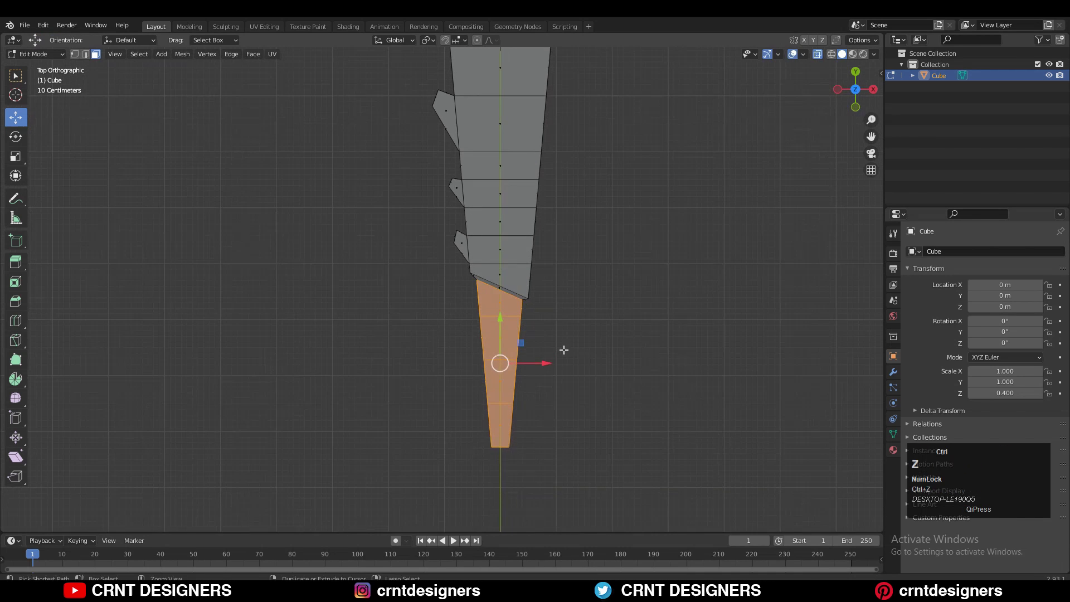
# Fine-tune the size and position of the selected lower section
pyautogui.scroll(2, 568, 342)
pyautogui.keyDown('shift'); pyautogui.moveTo(572, 342); pyautogui.dragTo(566, 320, button='middle'); pyautogui.keyUp('shift')
pyautogui.press('s')
pyautogui.keyDown('shift'); pyautogui.moveTo(506, 331); pyautogui.dragTo(506, 336); pyautogui.keyUp('shift')
pyautogui.click(578, 333)
# Move individual side vertices of the lower section to give it a stepped, jagged outline
pyautogui.press('1')
pyautogui.click(533, 313)
pyautogui.moveTo(570, 312); pyautogui.dragTo(520, 305)
pyautogui.moveTo(585, 287)
pyautogui.keyDown('shift'); pyautogui.mouseDown(button='middle')
pyautogui.moveTo(593, 327)
pyautogui.moveTo(592, 301)
pyautogui.mouseUp(button='middle'); pyautogui.keyUp('shift')
pyautogui.click(581, 339)
pyautogui.moveTo(581, 339); pyautogui.dragTo(576, 335)
pyautogui.keyDown('ctrl'); pyautogui.moveTo(518, 296); pyautogui.dragTo(477, 310, button='middle'); pyautogui.keyUp('ctrl')
pyautogui.click(483, 303)
pyautogui.moveTo(514, 304); pyautogui.dragTo(504, 287)
pyautogui.hotkey('ctrl', 'z')
# Reposition the vertices at the bottom tip and scale them to about 0.5 for a sharper point
pyautogui.keyDown('ctrl'); pyautogui.moveTo(510, 318); pyautogui.dragTo(510, 362, button='middle'); pyautogui.keyUp('ctrl')
pyautogui.moveTo(471, 379); pyautogui.dragTo(504, 411)
pyautogui.moveTo(490, 363); pyautogui.dragTo(490, 360)
pyautogui.press('s')
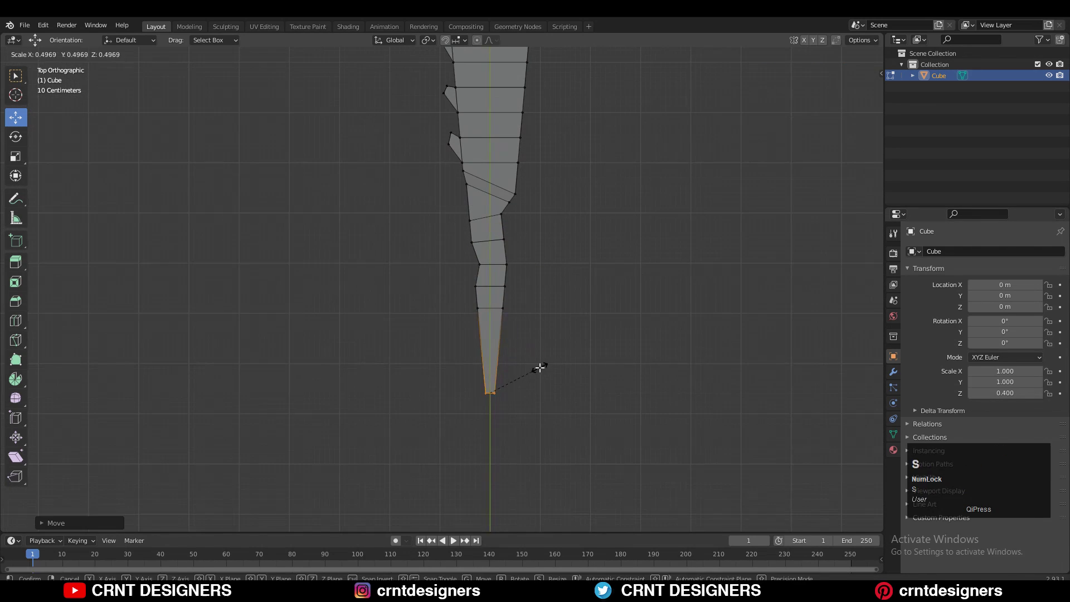
pyautogui.click(538, 369)
# Leave mesh editing and add a cylinder with 12 vertices, 1 m radius and 2 m depth
pyautogui.keyDown('shift'); pyautogui.moveTo(569, 184); pyautogui.dragTo(577, 344, button='middle'); pyautogui.keyUp('shift')
pyautogui.keyDown('shift'); pyautogui.moveTo(491, 184); pyautogui.dragTo(497, 340, button='middle'); pyautogui.keyUp('shift')
pyautogui.keyDown('ctrl'); pyautogui.moveTo(437, 251); pyautogui.dragTo(437, 224, button='middle'); pyautogui.keyUp('ctrl')
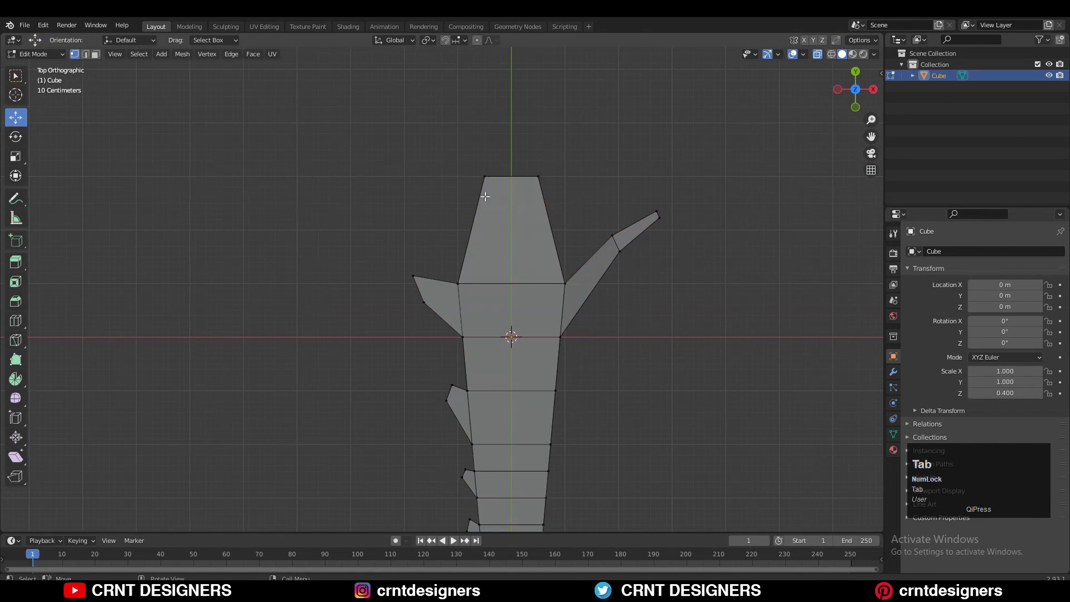
pyautogui.press('Tab')
pyautogui.hotkey('shift', 'a')
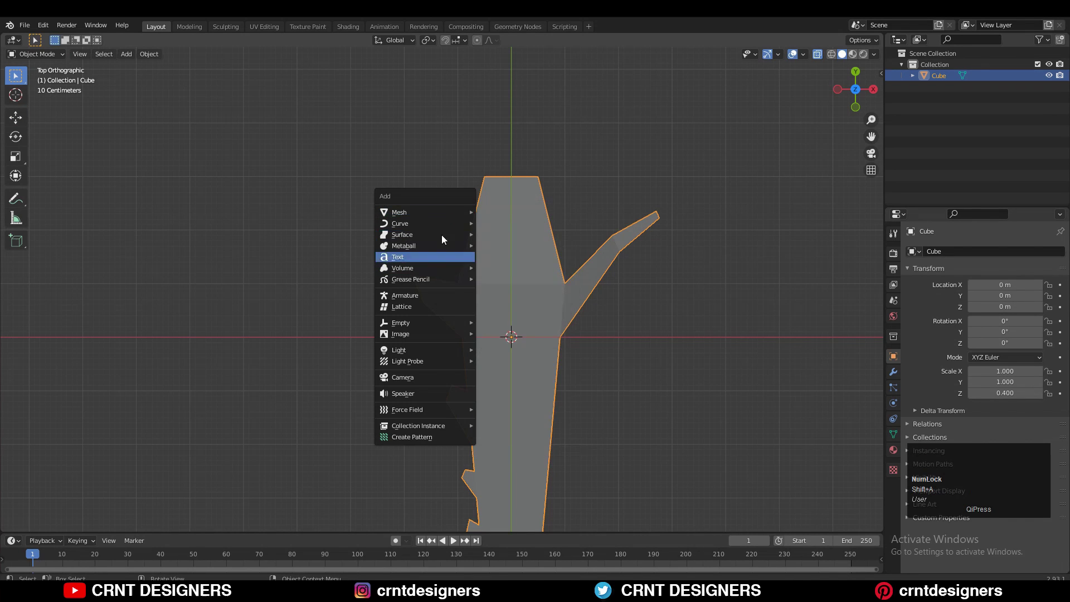
pyautogui.moveTo(435, 213)
pyautogui.click(506, 268)
pyautogui.keyDown('ctrl'); pyautogui.moveTo(516, 249); pyautogui.dragTo(516, 276, button='middle'); pyautogui.keyUp('ctrl')
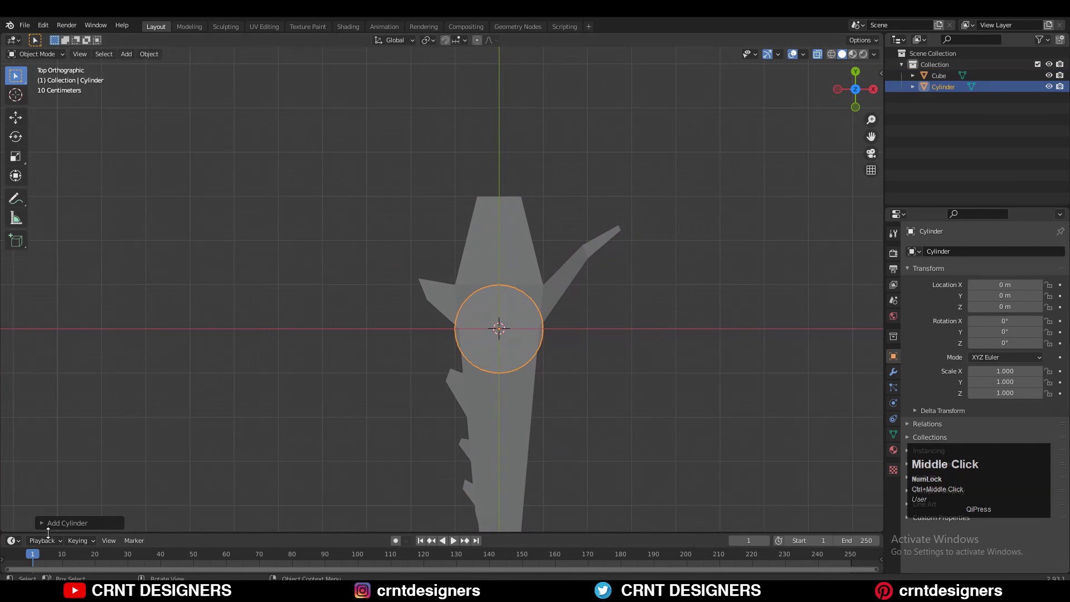
pyautogui.click(50, 524)
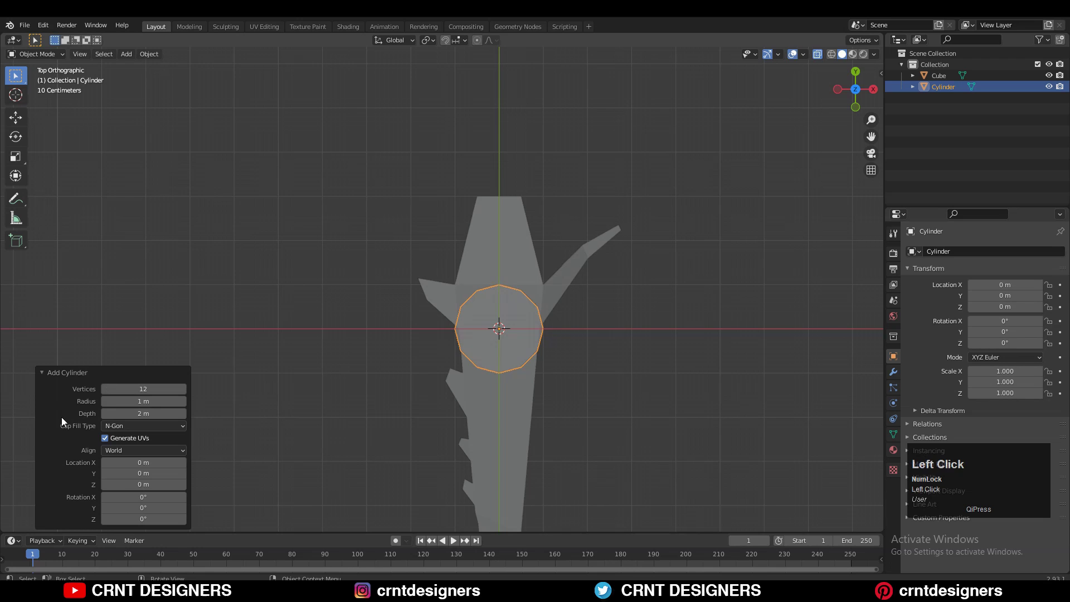
# Place the cylinder over the body's upper left edge at about X -1.15 m, Y 2.11 m, and scale it to 0.784
pyautogui.press('g')
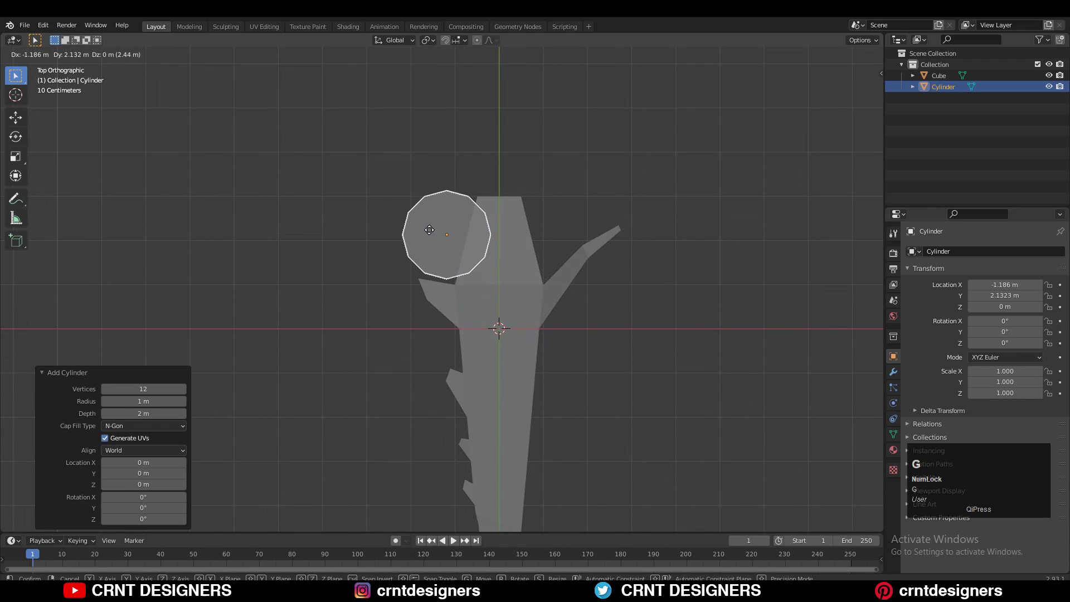
pyautogui.click(424, 232)
pyautogui.press('s')
pyautogui.click(513, 276)
# Subtract the cylinder from the body with Bool Tool's Brush Boolean Difference
pyautogui.keyDown('shift'); pyautogui.click(494, 226); pyautogui.keyUp('shift')
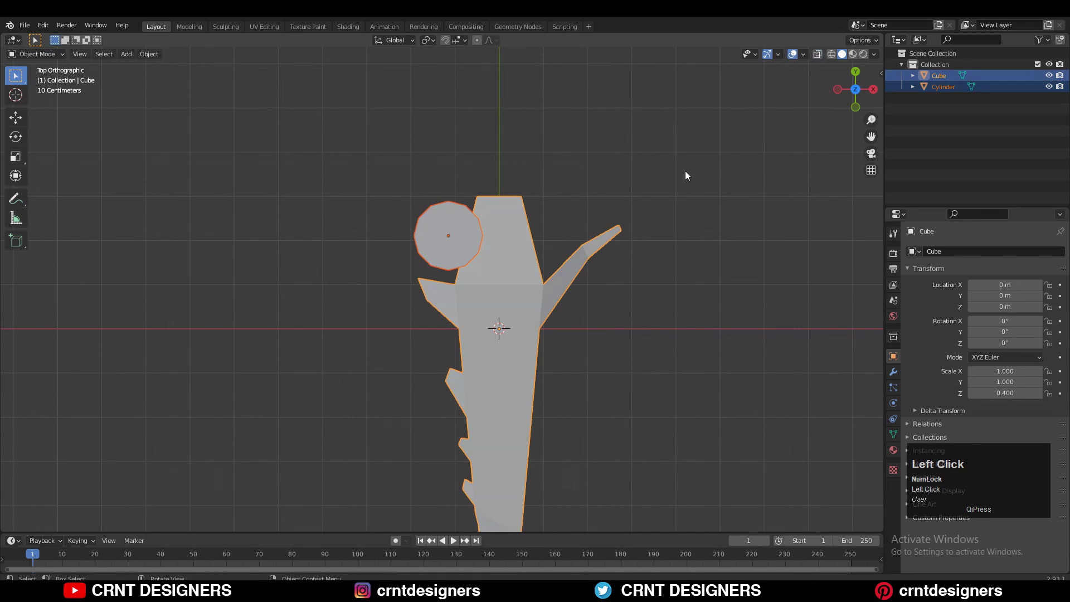
pyautogui.press('n')
pyautogui.click(876, 177)
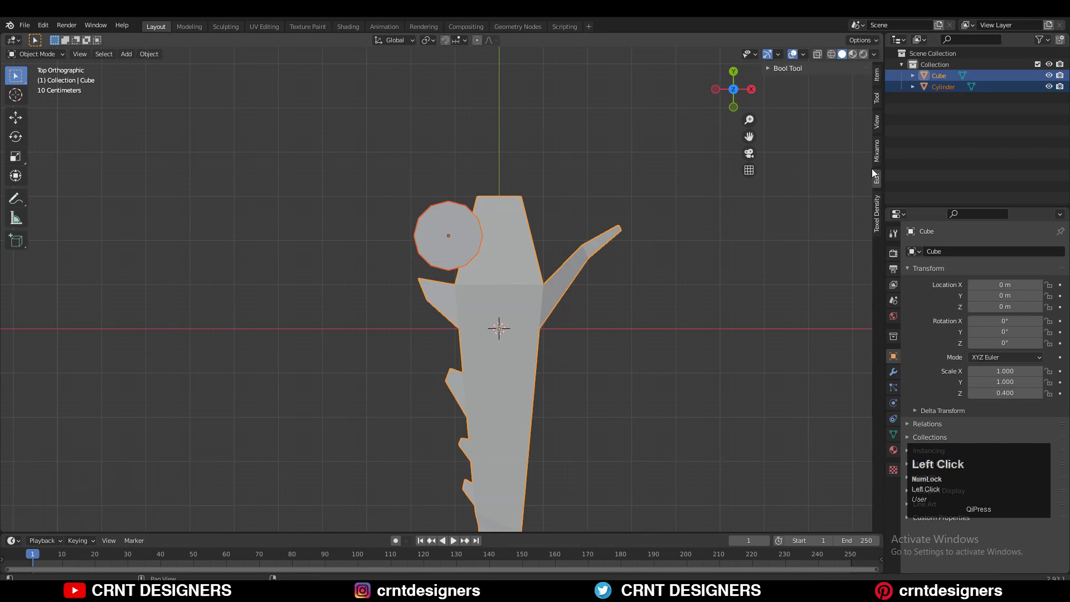
pyautogui.click(798, 155)
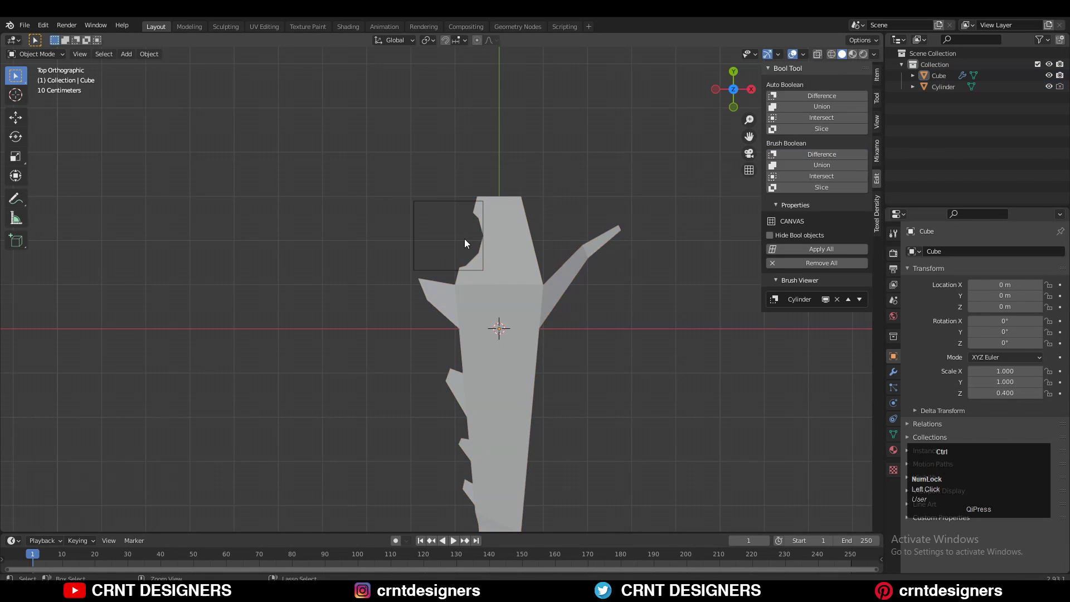
# Move the cutter cylinder about -0.46 m in Y, enlarge it and shift it left to curve the upper left notch
pyautogui.moveTo(465, 240)
pyautogui.keyDown('ctrl'); pyautogui.mouseDown(button='middle')
pyautogui.moveTo(488, 206)
pyautogui.moveTo(496, 219)
pyautogui.moveTo(435, 155)
pyautogui.mouseUp(button='middle'); pyautogui.keyUp('ctrl')
pyautogui.click(495, 199)
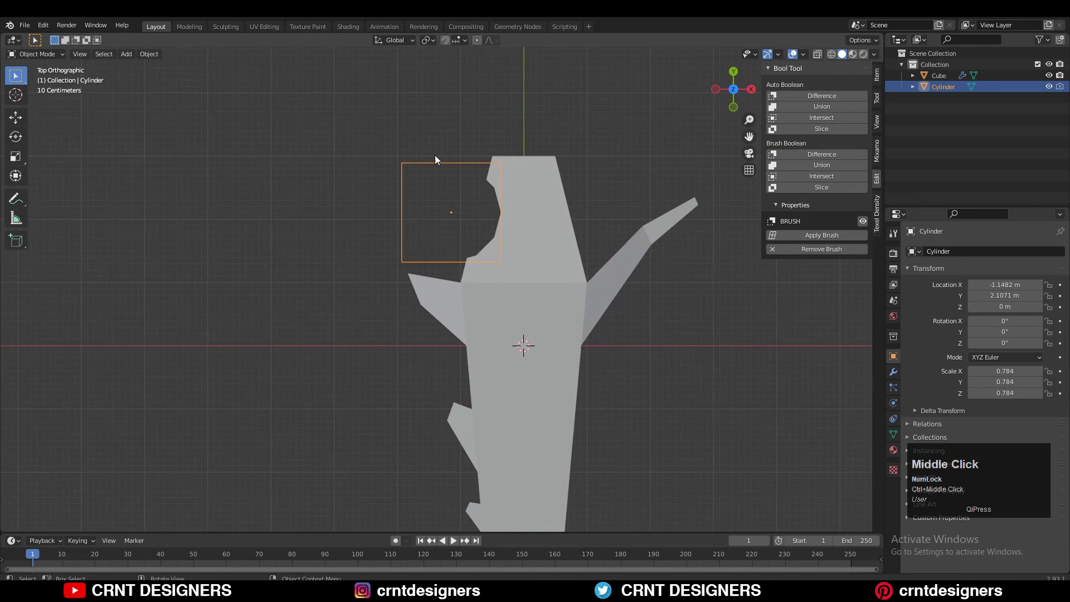
pyautogui.click(444, 166)
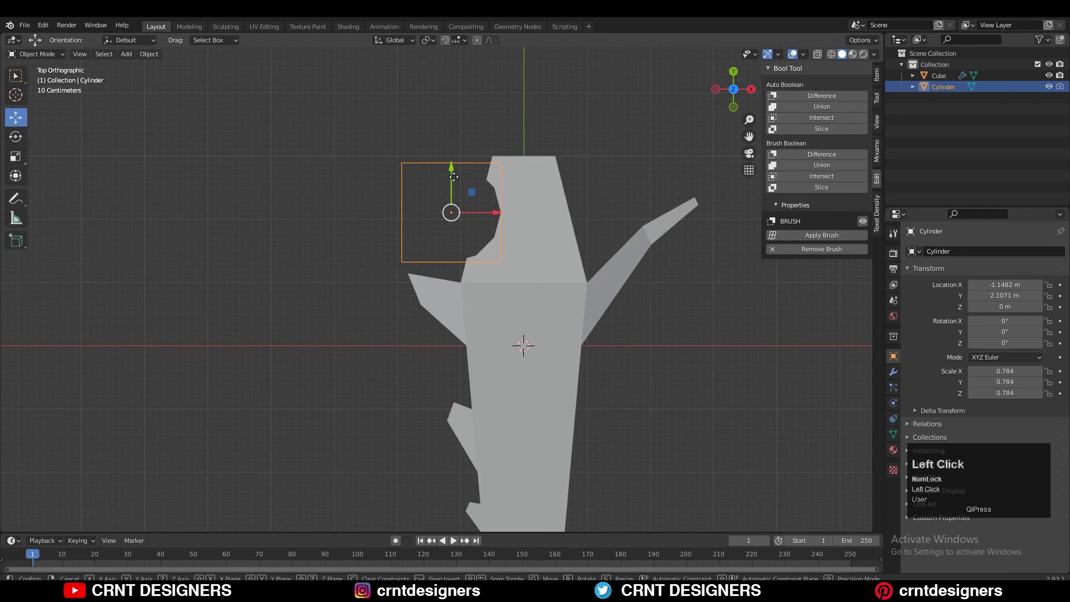
pyautogui.moveTo(454, 177); pyautogui.dragTo(467, 202)
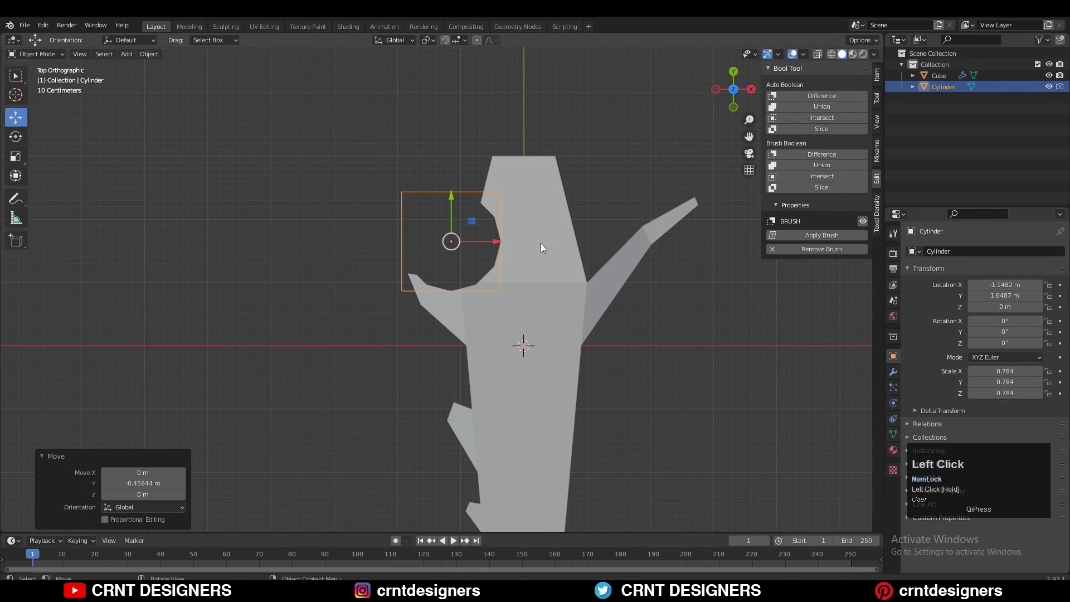
pyautogui.press('s')
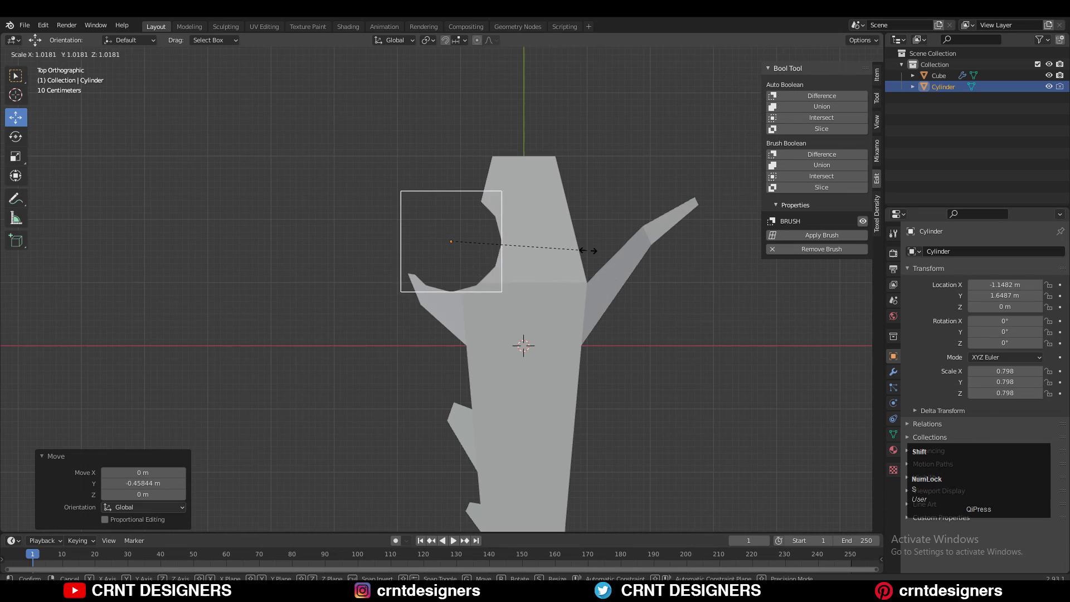
pyautogui.click(647, 249)
pyautogui.moveTo(478, 239); pyautogui.dragTo(458, 238)
# Duplicate the cutter cylinder to the body's right side and subtract it with Brush Boolean Difference
pyautogui.click(356, 144)
pyautogui.moveTo(470, 229); pyautogui.dragTo(473, 230, button='middle')
pyautogui.click(547, 228)
pyautogui.hotkey('shift', 'd')
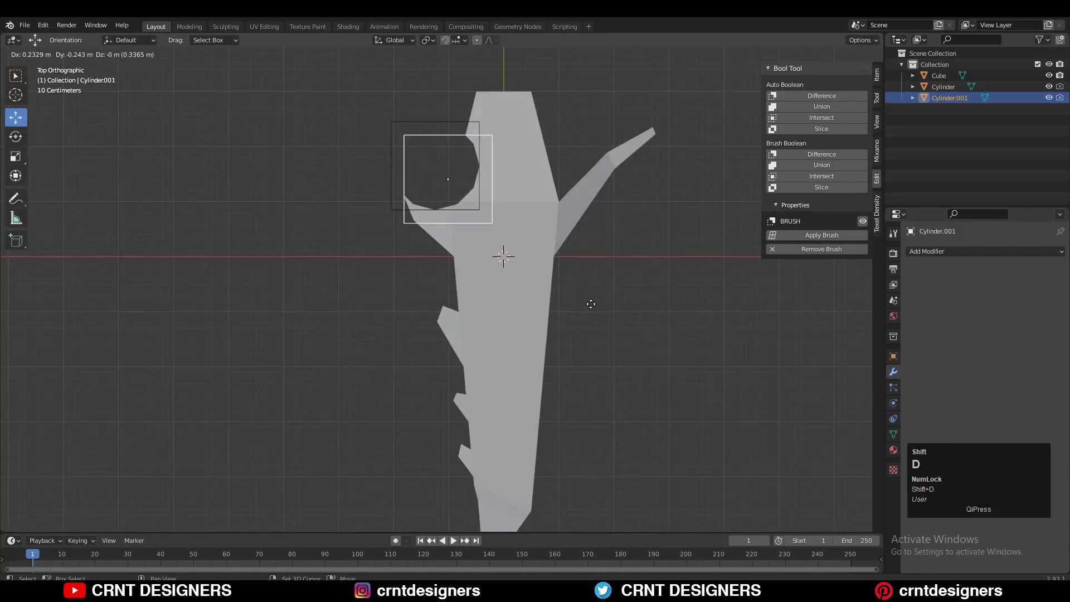
pyautogui.click(702, 423)
pyautogui.keyDown('shift'); pyautogui.click(524, 346); pyautogui.keyUp('shift')
pyautogui.click(822, 154)
# Scale down the right cutter and position it on the edge just below the right spike
pyautogui.click(604, 317)
pyautogui.press('s')
pyautogui.click(602, 319)
pyautogui.moveTo(561, 295); pyautogui.dragTo(562, 275)
pyautogui.click(624, 335)
# Duplicate the small right cutter and place the copy further down beside the body's right edge
pyautogui.keyDown('shift'); pyautogui.moveTo(574, 360); pyautogui.dragTo(567, 324, button='middle'); pyautogui.keyUp('shift')
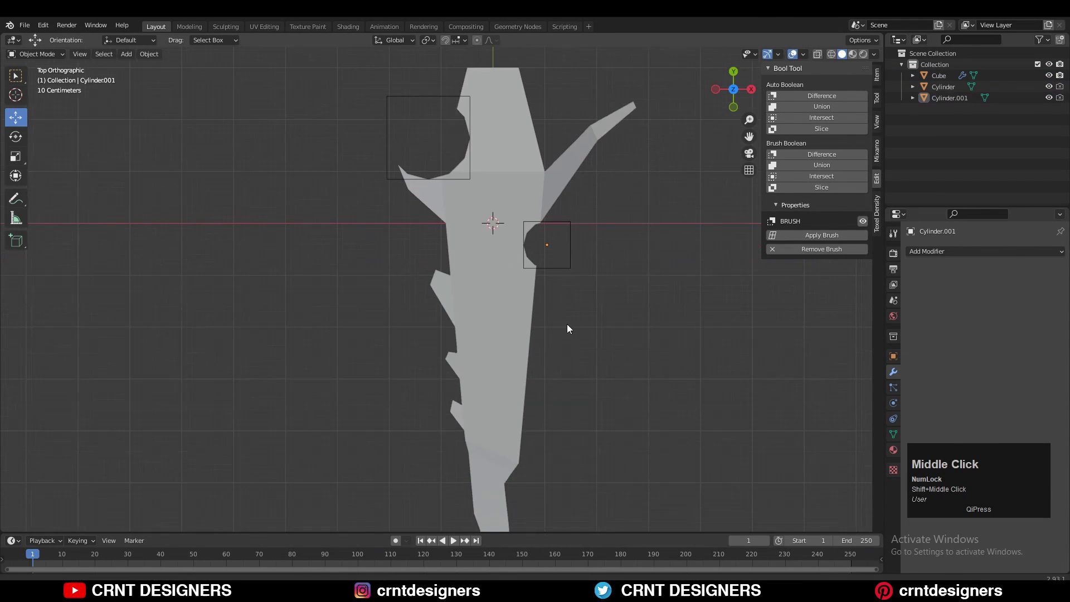
pyautogui.click(569, 249)
pyautogui.hotkey('shift', 'd')
pyautogui.click(632, 326)
# Stretch the upper right cutter along X and scale it by 0.736 along Y to make a flatter notch
pyautogui.click(571, 251)
pyautogui.press('s')
pyautogui.press('x')
pyautogui.press('y')
pyautogui.click(591, 269)
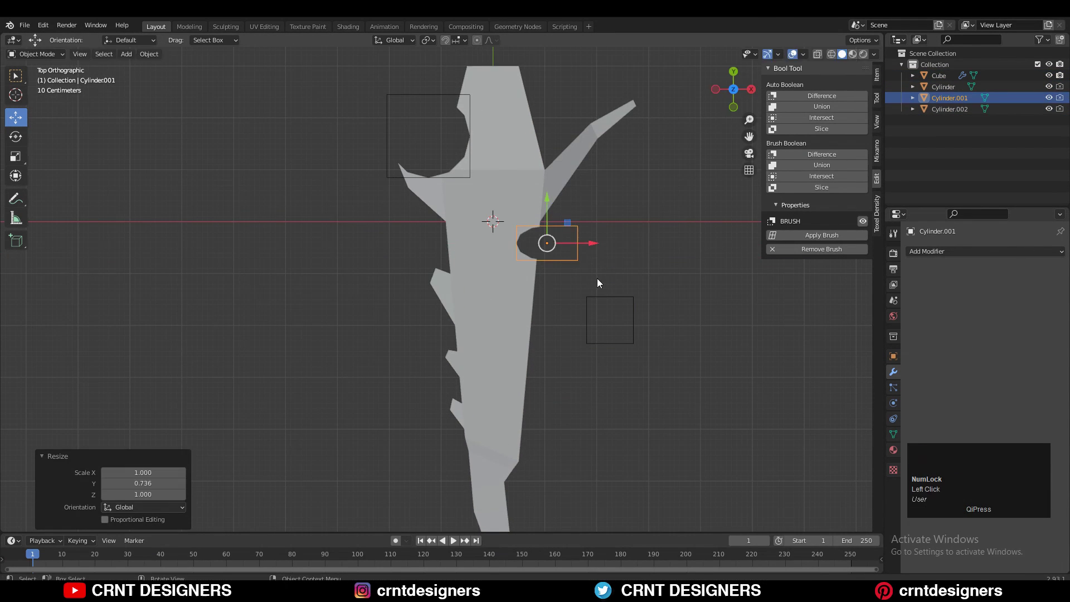
# Rotate the flattened cutter on the body's right edge and move the lower right cutter closer in and further down
pyautogui.press('r')
pyautogui.click(661, 238)
pyautogui.click(604, 336)
pyautogui.keyDown('shift'); pyautogui.moveTo(604, 335); pyautogui.dragTo(615, 307, button='middle'); pyautogui.keyUp('shift')
pyautogui.moveTo(596, 295); pyautogui.dragTo(561, 326)
# Apply the body's boolean modifiers and delete the left cutter and the upper right cutter
pyautogui.click(552, 217)
pyautogui.click(484, 262)
pyautogui.hotkey('ctrl', 'a')
pyautogui.hotkey('ctrl', 'a')
pyautogui.click(443, 134)
pyautogui.keyDown('shift'); pyautogui.click(539, 181); pyautogui.keyUp('shift')
pyautogui.press('Delete')
# Add a 2 m cube, flatten it along Y into a thin slab, tilt it and place it by the body's lower right edge
pyautogui.hotkey('shift', 'a')
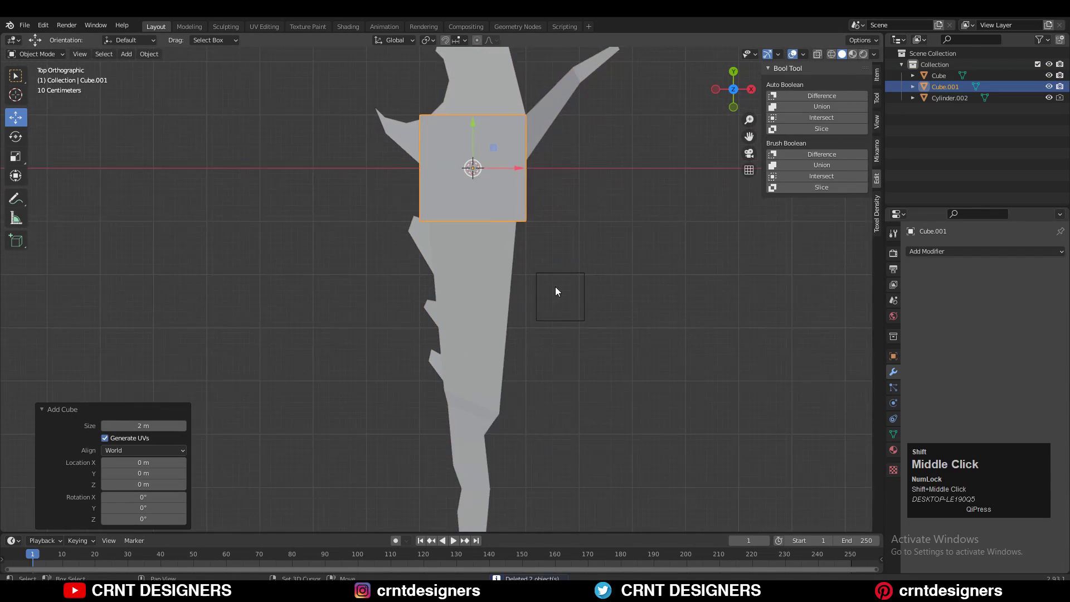
pyautogui.keyDown('shift'); pyautogui.moveTo(555, 286); pyautogui.dragTo(583, 355, button='middle'); pyautogui.keyUp('shift')
pyautogui.press('s')
pyautogui.press('y')
pyautogui.click(500, 248)
pyautogui.press('r')
pyautogui.keyDown('ctrl'); pyautogui.click(564, 329); pyautogui.keyUp('ctrl')
pyautogui.moveTo(499, 207); pyautogui.dragTo(548, 280)
pyautogui.keyDown('shift'); pyautogui.moveTo(547, 278); pyautogui.dragTo(544, 207, button='middle'); pyautogui.keyUp('shift')
pyautogui.moveTo(530, 185); pyautogui.dragTo(535, 373)
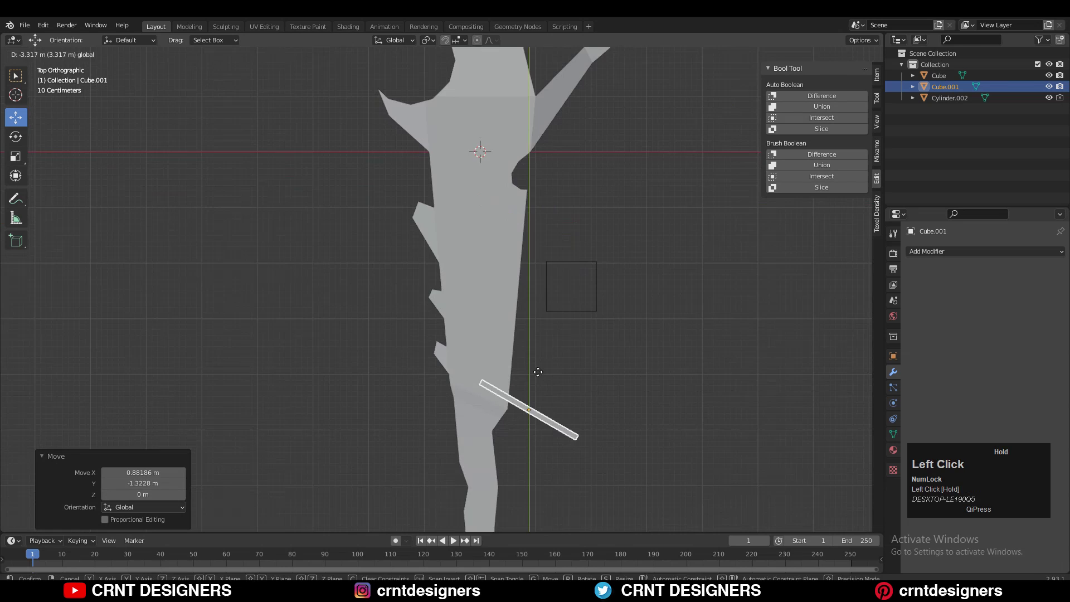
# Adjust the slab's tilt and subtract it from the body with Brush Boolean Difference
pyautogui.scroll(2, 501, 374)
pyautogui.press('r')
pyautogui.click(663, 423)
pyautogui.keyDown('shift'); pyautogui.click(504, 273); pyautogui.keyUp('shift')
pyautogui.click(821, 155)
# In Edit Mode with Normal orientation, move the slab's upper corner vertices inward to make the slab thinner
pyautogui.click(590, 359)
pyautogui.press('Tab')
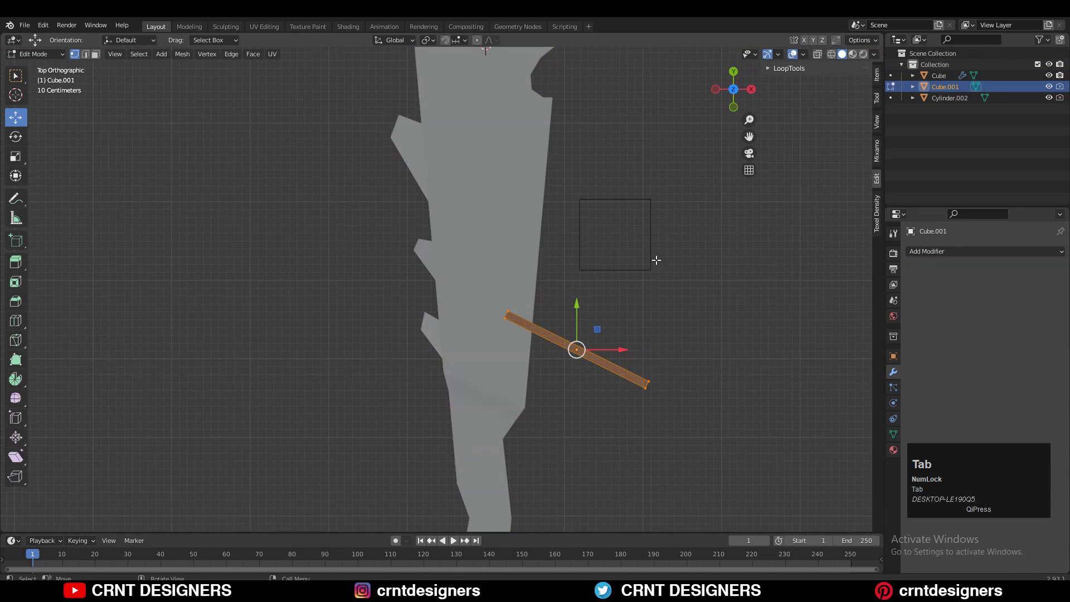
pyautogui.click(394, 41)
pyautogui.click(385, 96)
pyautogui.click(640, 323)
pyautogui.hotkey('alt', 'z')
pyautogui.moveTo(629, 356); pyautogui.dragTo(665, 384)
pyautogui.keyDown('shift'); pyautogui.moveTo(535, 279); pyautogui.dragTo(498, 314); pyautogui.keyUp('shift')
pyautogui.moveTo(600, 307); pyautogui.dragTo(597, 311)
pyautogui.press('Tab')
# Try an Array modifier on the slab, with Global orientation and the object's rotation applied
pyautogui.click(953, 251)
pyautogui.click(836, 281)
pyautogui.click(395, 41)
pyautogui.click(385, 71)
pyautogui.hotkey('ctrl', 'a')
pyautogui.click(664, 385)
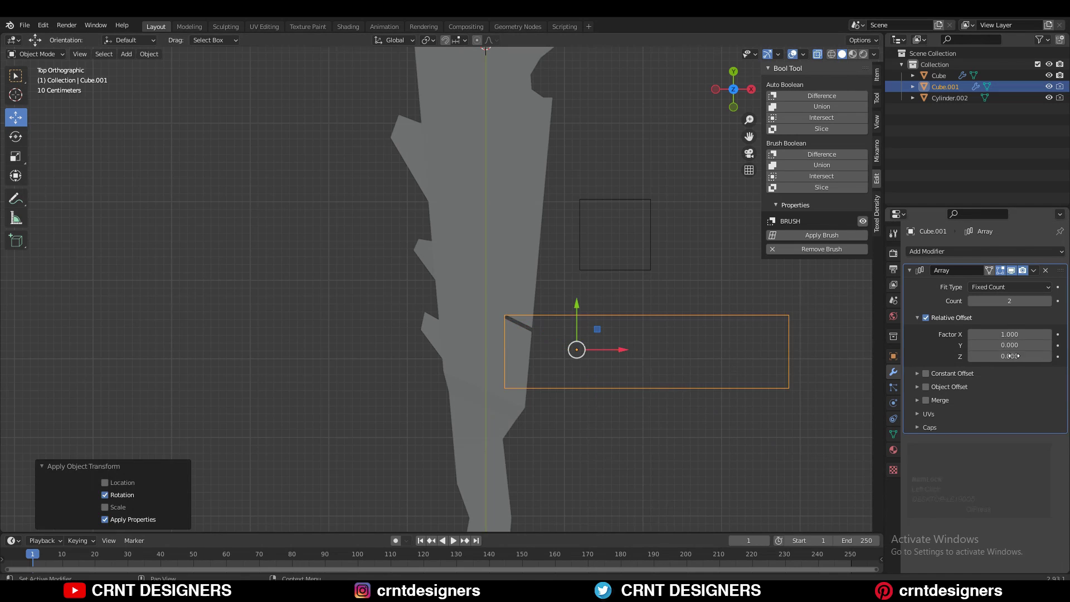
# Try a relative offset Y factor of 1 on the slab's array, and undo it along with the applied rotation
pyautogui.click(997, 345)
pyautogui.write('1')
pyautogui.moveTo(702, 330); pyautogui.dragTo(681, 319, button='middle')
pyautogui.press('Tab')
pyautogui.press('KP_7')
pyautogui.hotkey('ctrl', 'z')
pyautogui.hotkey('ctrl', 'z')
pyautogui.hotkey('ctrl', 'z')
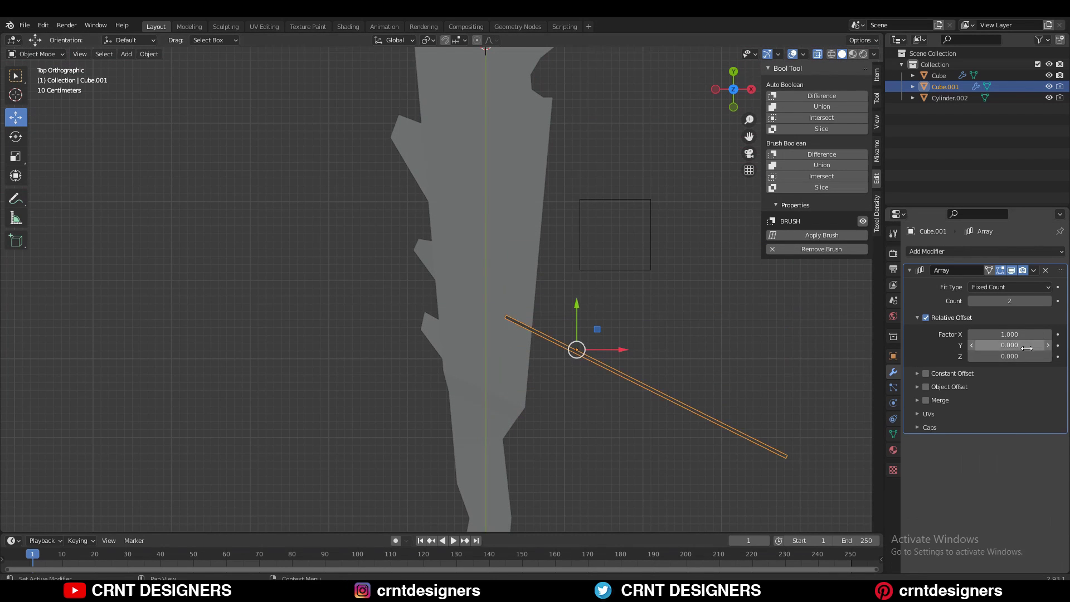
# Try relative offset factors of X 0 and Y 1 on the array, and undo back to the slab without the modifier
pyautogui.click(1009, 345)
pyautogui.write('1')
pyautogui.click(1009, 335)
pyautogui.write('0')
pyautogui.press('Return')
pyautogui.hotkey('ctrl', 'z')
pyautogui.hotkey('ctrl', 'z')
pyautogui.hotkey('ctrl', 'z')
pyautogui.hotkey('ctrl', 'z')
# Duplicate the slab's mesh in Edit Mode and move the copy up along the body's edge for a second slit
pyautogui.press('Tab')
pyautogui.hotkey('shift', 'd')
pyautogui.rightClick(612, 365)
pyautogui.keyDown('ctrl'); pyautogui.moveTo(578, 306); pyautogui.dragTo(576, 238); pyautogui.keyUp('ctrl')
# Duplicate the slab's mesh again and space the pieces to cut three parallel slits into the right edge
pyautogui.hotkey('shift', 'd')
pyautogui.rightClick(580, 283)
pyautogui.keyDown('shift'); pyautogui.click(585, 331); pyautogui.keyUp('shift')
pyautogui.click(552, 275)
pyautogui.keyDown('shift'); pyautogui.moveTo(660, 275); pyautogui.dragTo(659, 325, button='middle'); pyautogui.keyUp('shift')
pyautogui.keyDown('shift'); pyautogui.click(604, 377); pyautogui.keyUp('shift')
pyautogui.keyDown('shift'); pyautogui.click(602, 412); pyautogui.keyUp('shift')
pyautogui.keyDown('ctrl'); pyautogui.moveTo(567, 316); pyautogui.dragTo(571, 299); pyautogui.keyUp('ctrl')
pyautogui.rightClick(660, 367)
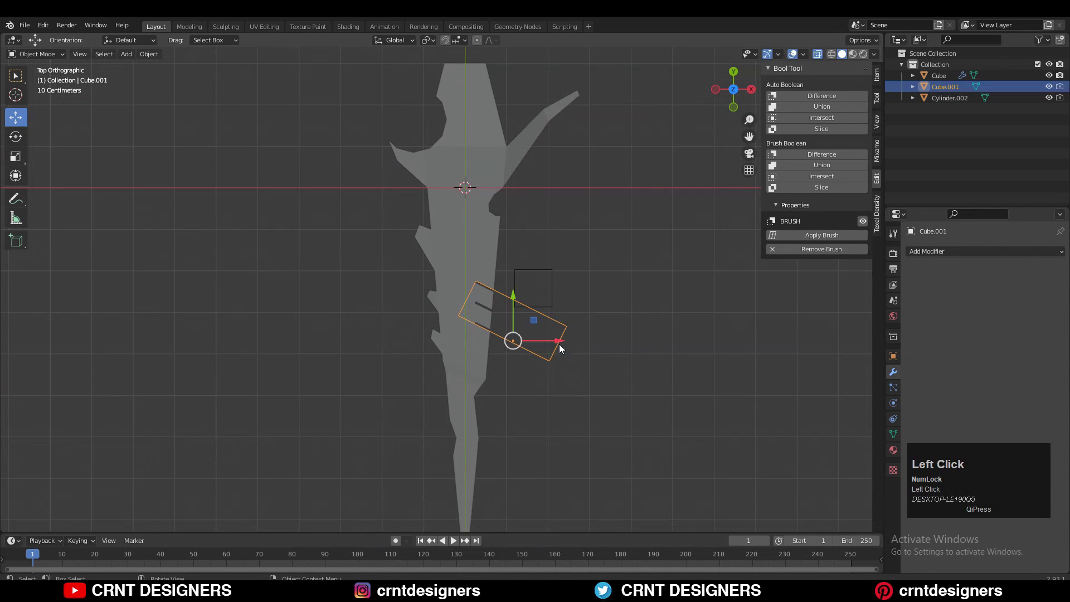
# Apply the slab's boolean modifier on the body and delete the slab cutter
pyautogui.click(554, 358)
pyautogui.click(1033, 270)
pyautogui.click(998, 283)
pyautogui.click(615, 336)
pyautogui.press('Delete')
pyautogui.keyDown('shift'); pyautogui.moveTo(615, 335); pyautogui.dragTo(641, 365, button='middle'); pyautogui.keyUp('shift')
pyautogui.scroll(-3, 652, 355)
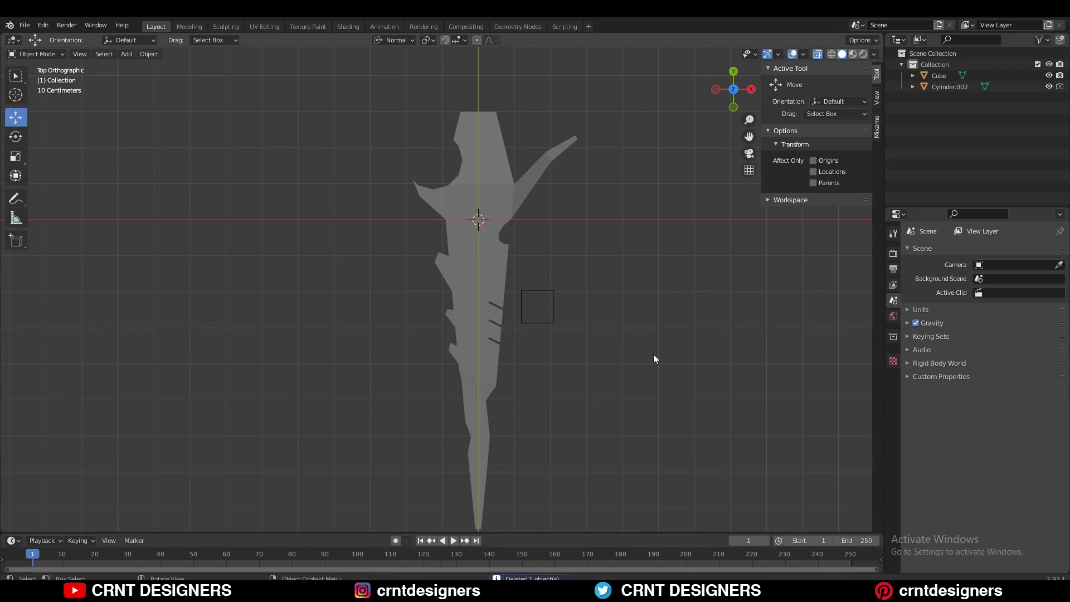
# Move the remaining cylinder cutter between the body and the right spike and subtract it with Brush Boolean Difference
pyautogui.scroll(1, 577, 295)
pyautogui.click(510, 278)
pyautogui.keyDown('shift'); pyautogui.moveTo(583, 283); pyautogui.dragTo(593, 286, button='middle'); pyautogui.keyUp('shift')
pyautogui.click(574, 301)
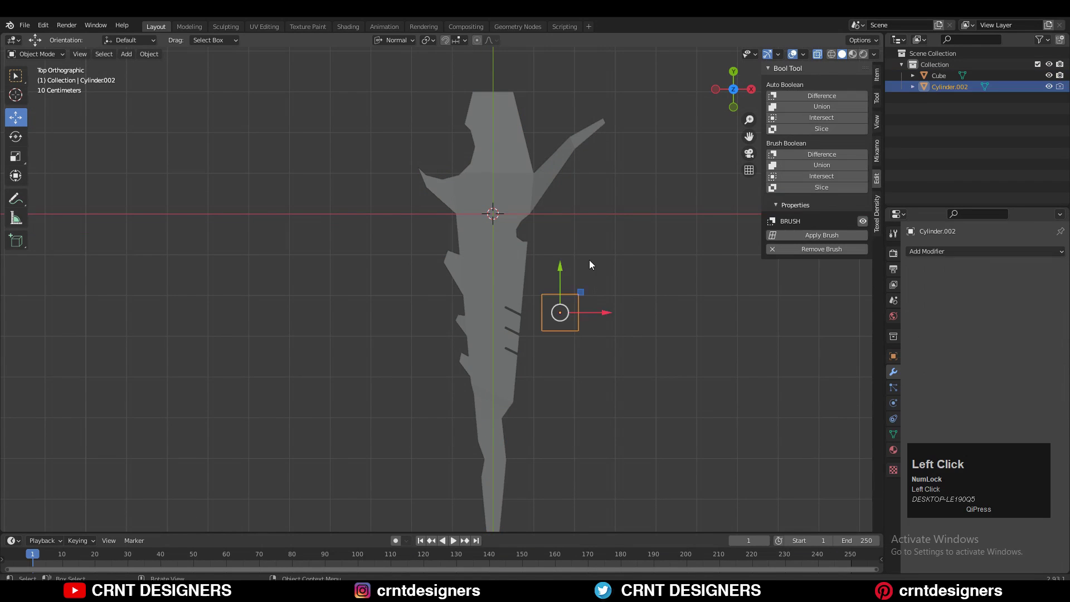
pyautogui.press('g')
pyautogui.click(564, 115)
pyautogui.keyDown('shift'); pyautogui.click(515, 151); pyautogui.keyUp('shift')
pyautogui.click(821, 154)
# Scale the cylinder cutter by 2.735 along Z so it cuts through the body's thickness
pyautogui.click(549, 151)
pyautogui.scroll(3, 585, 195)
pyautogui.press('s')
pyautogui.click(686, 294)
pyautogui.hotkey('ctrl', 'z')
pyautogui.press('z')
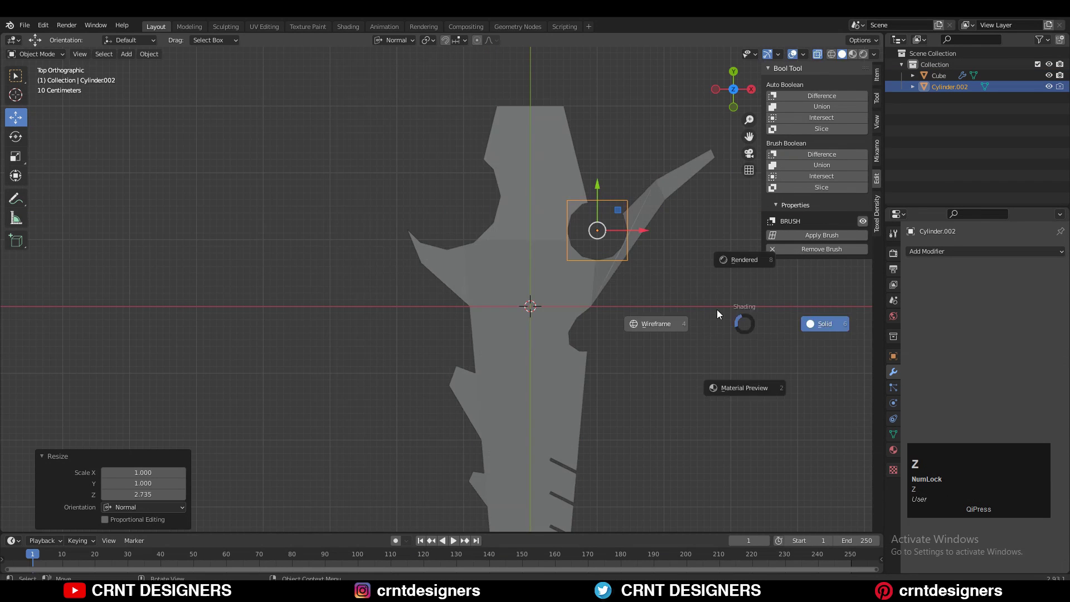
# Shrink the cylinder cutter and position it in the corner where the right spike meets the body
pyautogui.press('s')
pyautogui.click(674, 289)
pyautogui.keyDown('shift'); pyautogui.moveTo(641, 222); pyautogui.dragTo(594, 290, button='middle'); pyautogui.keyUp('shift')
pyautogui.moveTo(587, 241); pyautogui.dragTo(590, 227)
pyautogui.moveTo(623, 280); pyautogui.dragTo(630, 281)
pyautogui.keyDown('shift'); pyautogui.moveTo(600, 319); pyautogui.dragTo(570, 336, button='middle'); pyautogui.keyUp('shift')
# Elongate the cutter along Y and tilt it to follow the gap between the body and the right spike
pyautogui.press('z')
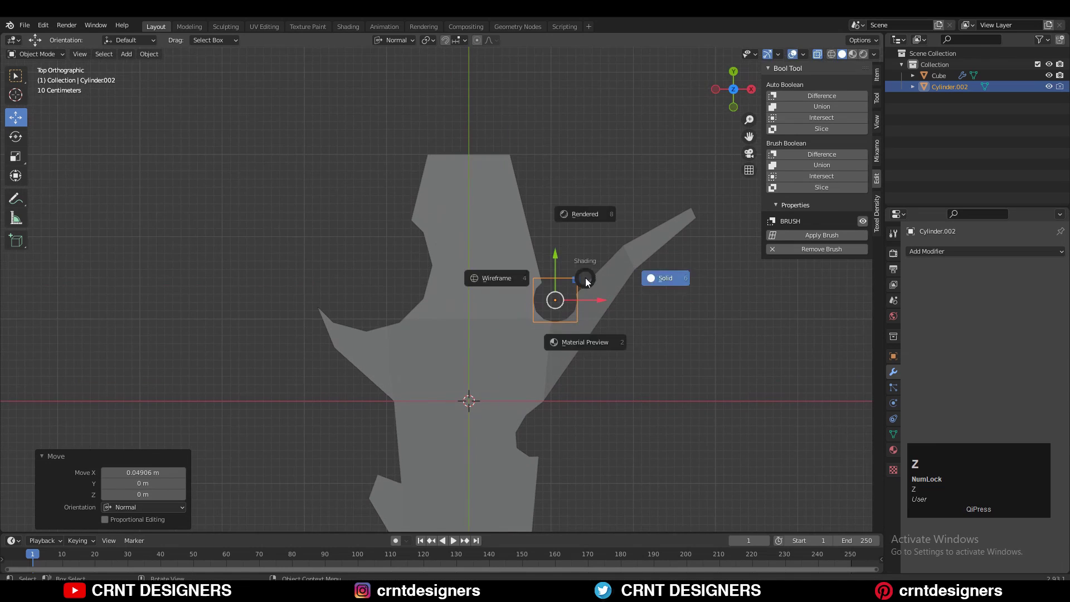
pyautogui.press('s')
pyautogui.press('y')
pyautogui.moveTo(553, 255); pyautogui.dragTo(554, 239)
pyautogui.press('r')
pyautogui.press('s')
pyautogui.click(635, 322)
pyautogui.scroll(-1, 619, 329)
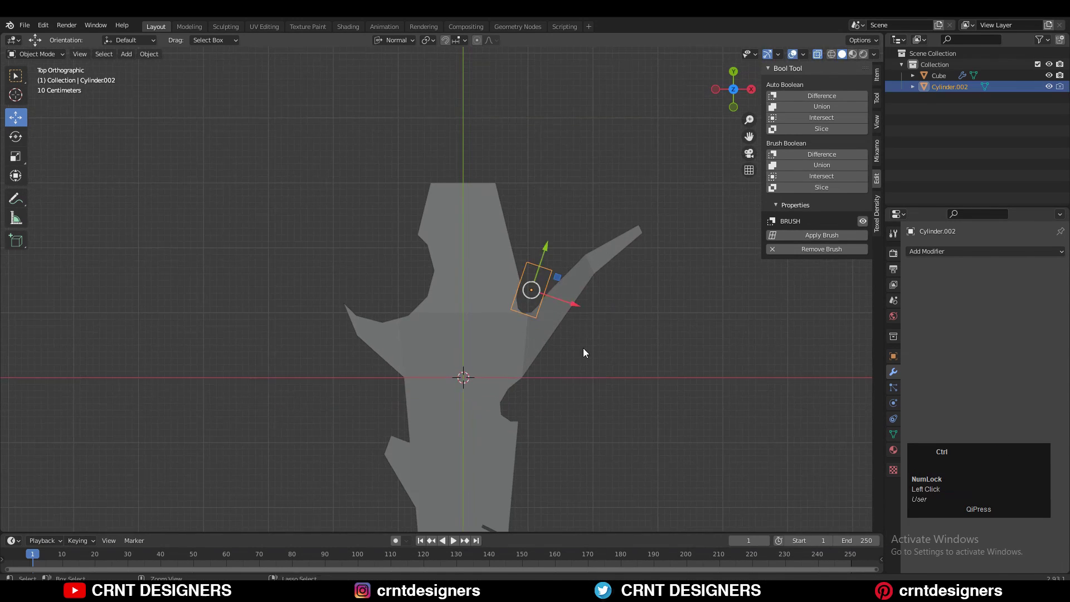
# Fine-tune the elongated cutter's tilt and position to shape a rounded notch at the spike's base
pyautogui.scroll(2, 585, 342)
pyautogui.press('r')
pyautogui.moveTo(594, 277); pyautogui.dragTo(597, 276)
pyautogui.keyDown('shift'); pyautogui.moveTo(560, 239); pyautogui.dragTo(528, 172, button='middle'); pyautogui.keyUp('shift')
pyautogui.click(532, 218)
pyautogui.press('r')
pyautogui.click(598, 273)
# Apply all booleans on the body and turn off X-ray display
pyautogui.click(496, 279)
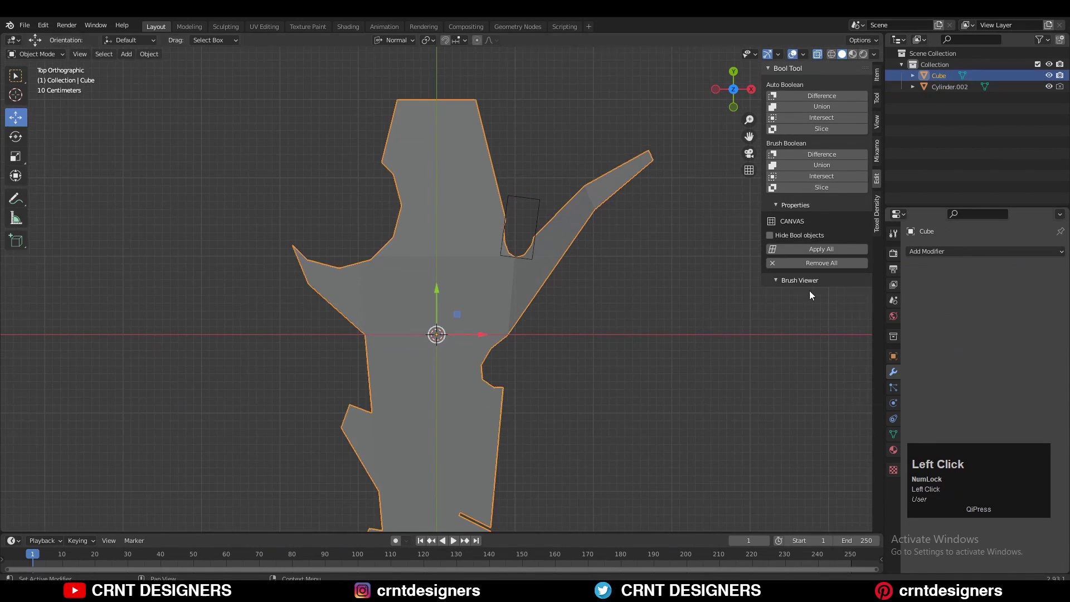
pyautogui.click(821, 249)
pyautogui.moveTo(563, 312)
pyautogui.keyDown('ctrl'); pyautogui.mouseDown(button='middle')
pyautogui.moveTo(568, 379)
pyautogui.moveTo(573, 353)
pyautogui.mouseUp(button='middle'); pyautogui.keyUp('ctrl')
pyautogui.click(817, 54)
# Enter Edit Mode on the body and add a single centred loop cut across it
pyautogui.click(466, 245)
pyautogui.press('Tab')
pyautogui.hotkey('ctrl', 'r')
pyautogui.click(466, 290)
pyautogui.scroll(-2, 401, 268)
pyautogui.keyDown('shift'); pyautogui.moveTo(379, 279); pyautogui.dragTo(393, 252, button='middle'); pyautogui.keyUp('shift')
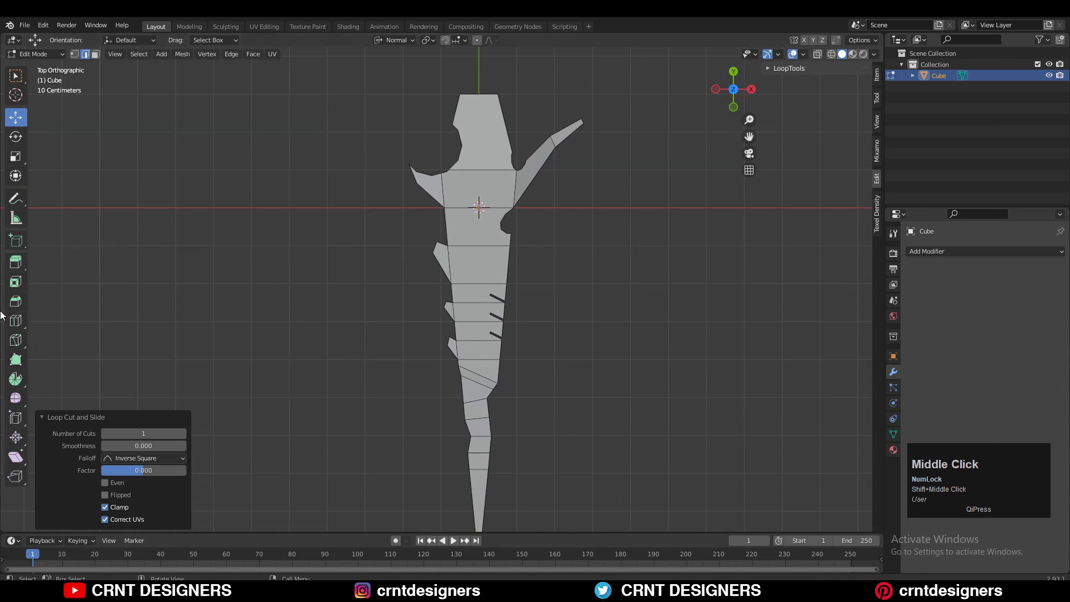
# Knife-cut a lengthwise line down the middle of the body from its top edge to the tip
pyautogui.press('1')
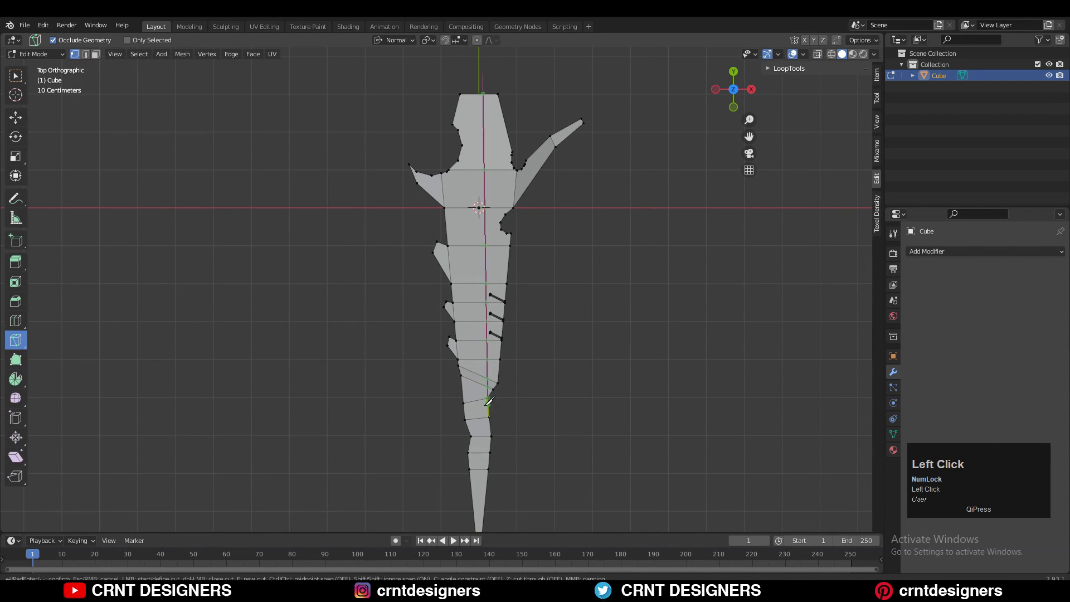
pyautogui.scroll(-1, 489, 500)
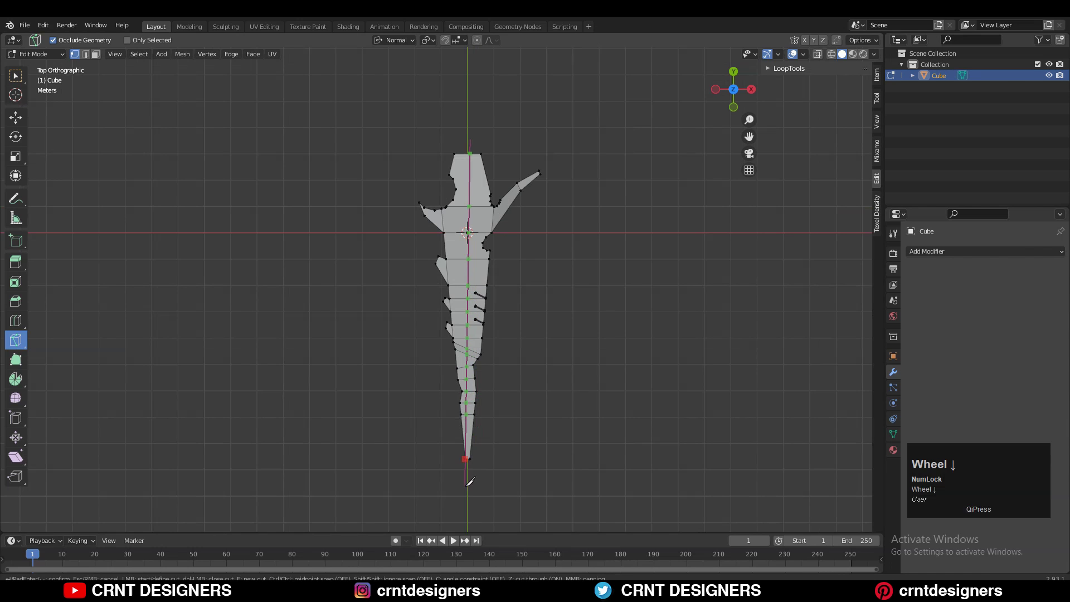
pyautogui.keyDown('ctrl'); pyautogui.moveTo(521, 409); pyautogui.dragTo(535, 329, button='middle'); pyautogui.keyUp('ctrl')
pyautogui.keyDown('shift'); pyautogui.moveTo(560, 479); pyautogui.dragTo(596, 416, button='middle'); pyautogui.keyUp('shift')
pyautogui.press('Return')
# Knife-cut a second lengthwise line just left of the centre line, from the top edge to the tip
pyautogui.keyDown('ctrl'); pyautogui.moveTo(591, 356); pyautogui.dragTo(582, 444, button='middle'); pyautogui.keyUp('ctrl')
pyautogui.click(467, 87)
pyautogui.click(466, 313)
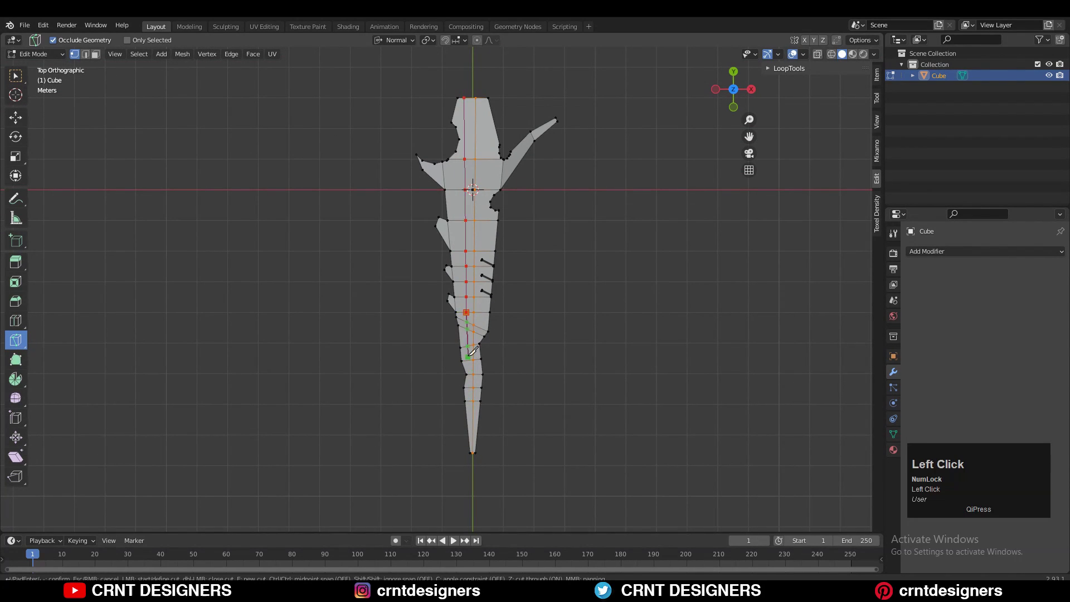
pyautogui.keyDown('ctrl'); pyautogui.moveTo(480, 454); pyautogui.dragTo(483, 356, button='middle'); pyautogui.keyUp('ctrl')
pyautogui.keyDown('shift'); pyautogui.moveTo(491, 474); pyautogui.dragTo(497, 309, button='middle'); pyautogui.keyUp('shift')
# Select the left cut line's vertex at the blade tip in X-ray and slide it along its edge
pyautogui.press('w')
pyautogui.hotkey('alt', 'z')
pyautogui.moveTo(478, 330); pyautogui.dragTo(484, 390)
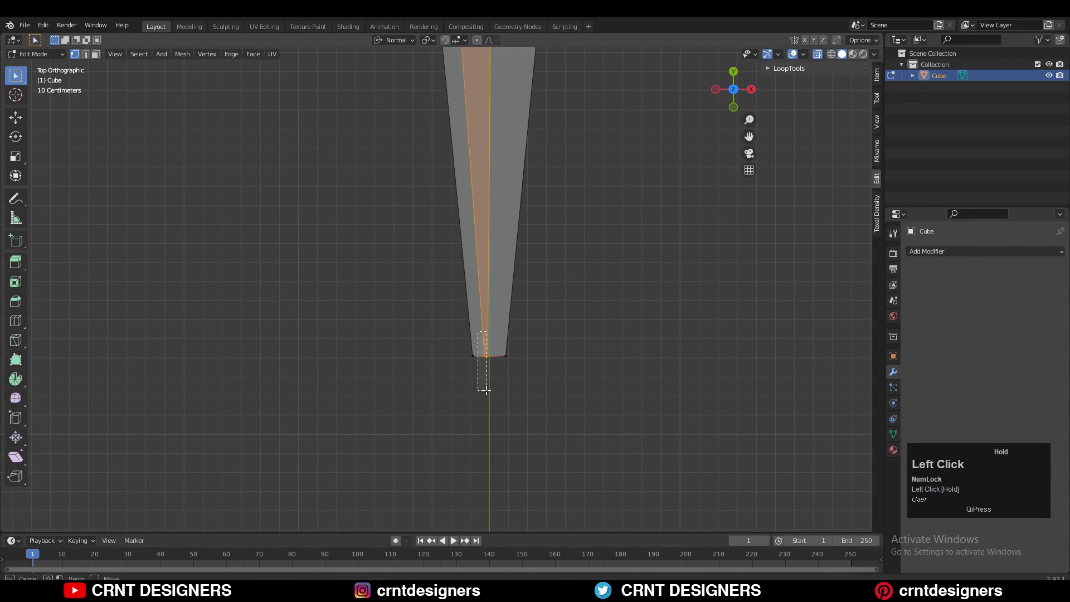
pyautogui.press('g')
pyautogui.press('g')
pyautogui.click(483, 390)
# Slide the left cut line's vertex on the narrow lower section by a factor of 0.240 and turn off X-ray
pyautogui.keyDown('shift'); pyautogui.moveTo(518, 379); pyautogui.dragTo(547, 427, button='middle'); pyautogui.keyUp('shift')
pyautogui.press('g')
pyautogui.press('g')
pyautogui.click(464, 389)
pyautogui.keyDown('shift'); pyautogui.moveTo(702, 56); pyautogui.dragTo(690, 133, button='middle'); pyautogui.keyUp('shift')
pyautogui.hotkey('alt', 'z')
pyautogui.keyDown('shift'); pyautogui.moveTo(499, 215); pyautogui.dragTo(533, 131, button='middle'); pyautogui.keyUp('shift')
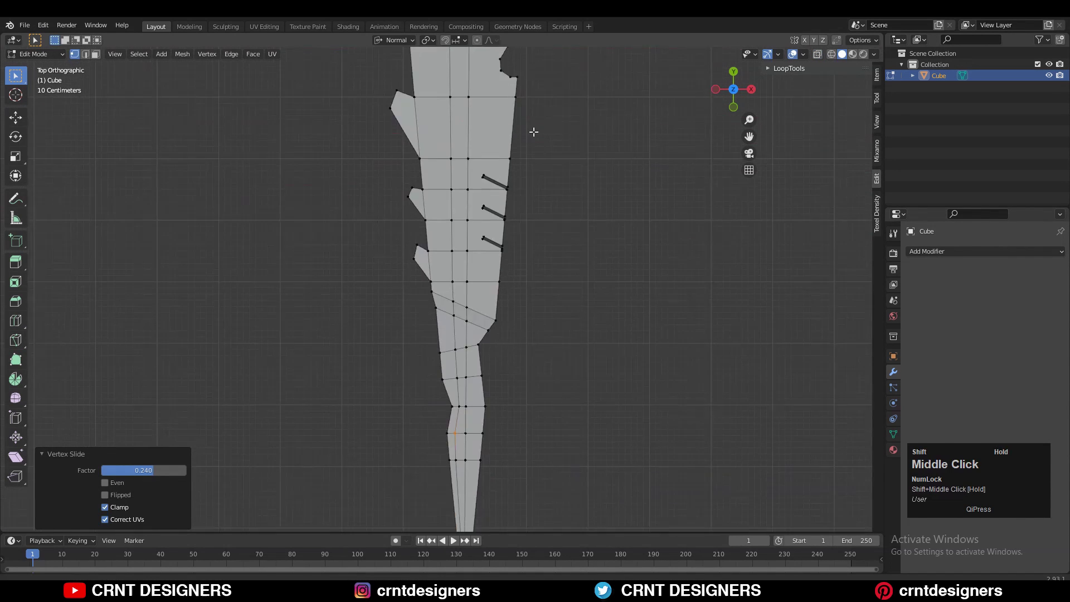
# Knife-cut a third lengthwise line just right of the centre line, from the top edge down to the blade tip
pyautogui.keyDown('ctrl'); pyautogui.moveTo(548, 89); pyautogui.dragTo(559, 179, button='middle'); pyautogui.keyUp('ctrl')
pyautogui.click(560, 131)
pyautogui.press('1')
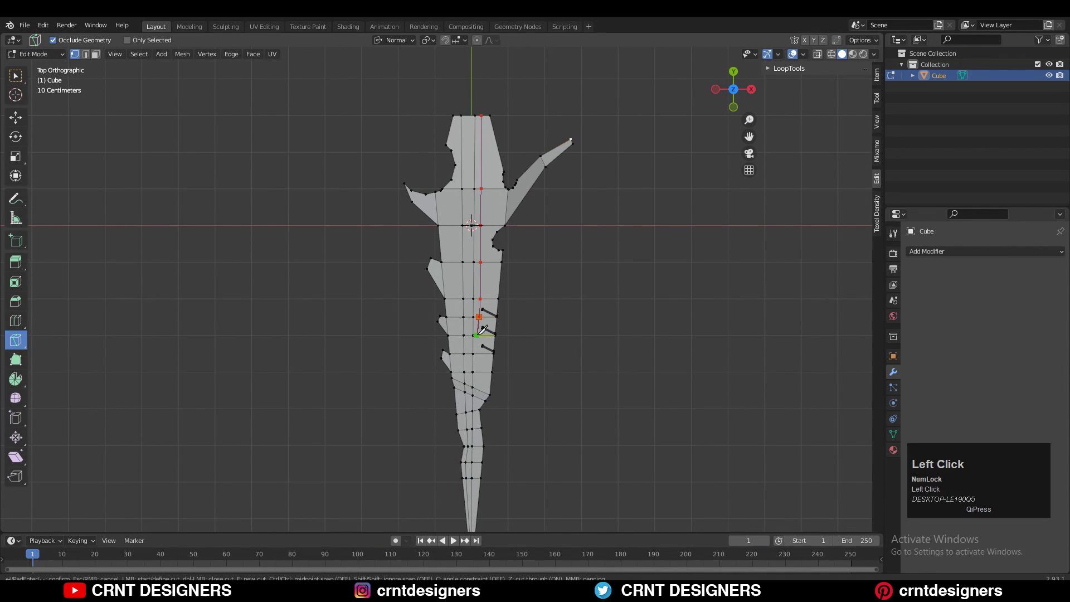
pyautogui.click(477, 335)
pyautogui.click(478, 372)
pyautogui.click(476, 397)
pyautogui.click(476, 410)
pyautogui.click(479, 448)
pyautogui.keyDown('shift'); pyautogui.moveTo(485, 494); pyautogui.dragTo(484, 333, button='middle'); pyautogui.keyUp('shift')
pyautogui.scroll(4, 485, 414)
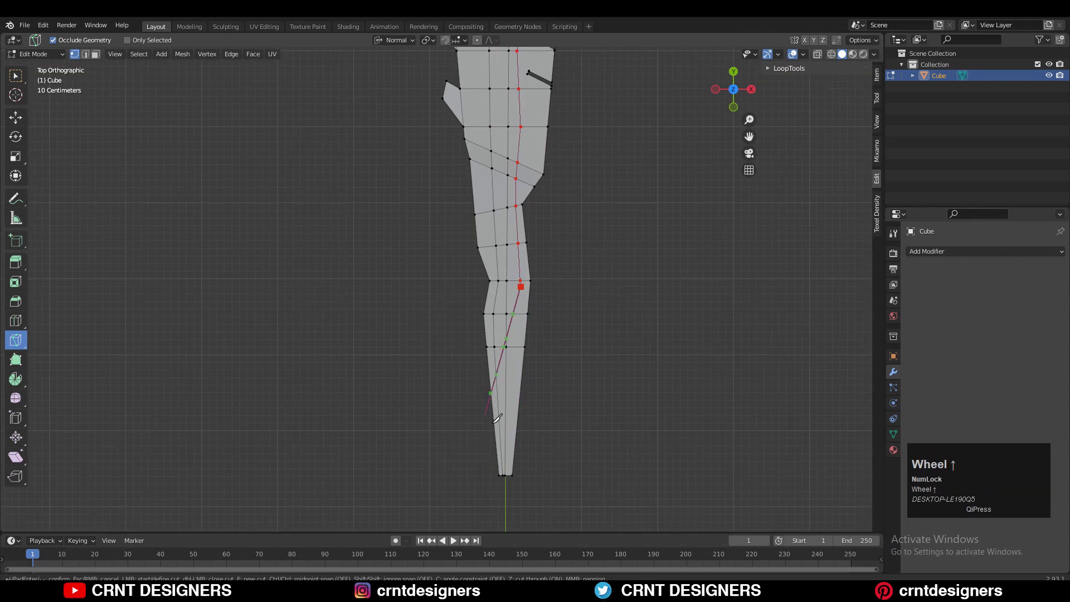
pyautogui.scroll(2, 486, 414)
pyautogui.keyDown('shift'); pyautogui.moveTo(492, 415); pyautogui.dragTo(486, 330, button='middle'); pyautogui.keyUp('shift')
pyautogui.click(511, 417)
pyautogui.press('Return')
# Select the upper and lower outline edges around the blade's sides and set the transform orientation to Global
pyautogui.press('w')
pyautogui.hotkey('ctrl', 'x')
pyautogui.moveTo(513, 268); pyautogui.dragTo(480, 181, button='middle')
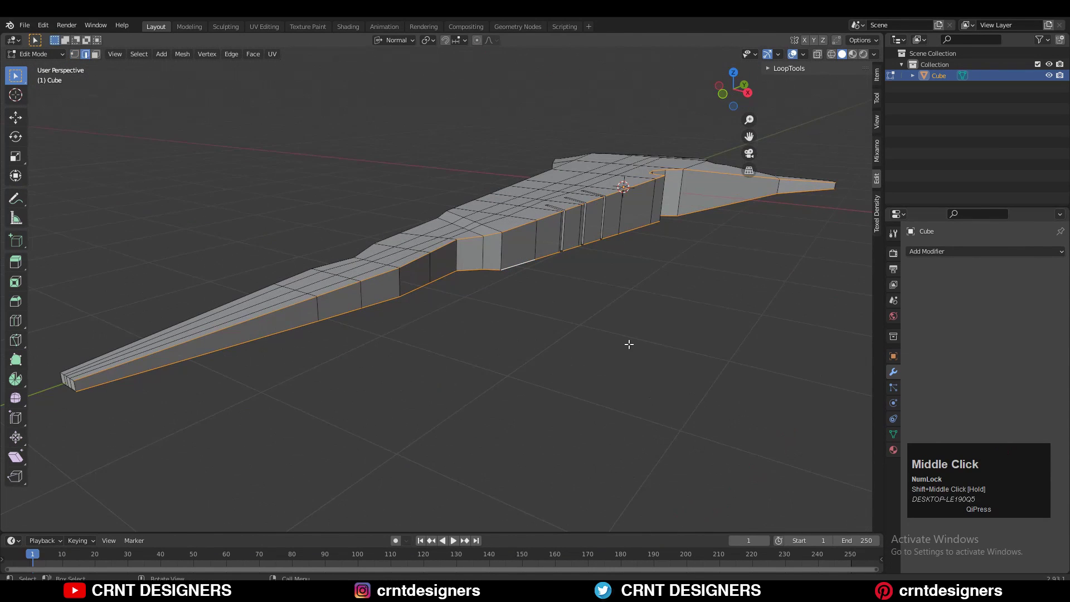
pyautogui.press('s')
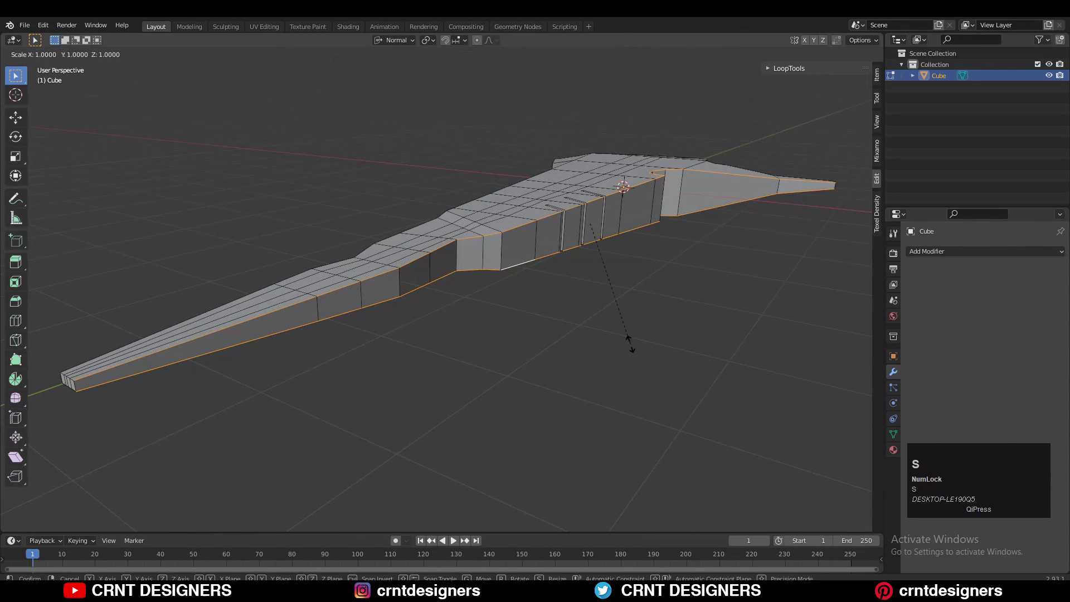
pyautogui.press('z')
pyautogui.press('Escape')
pyautogui.click(394, 40)
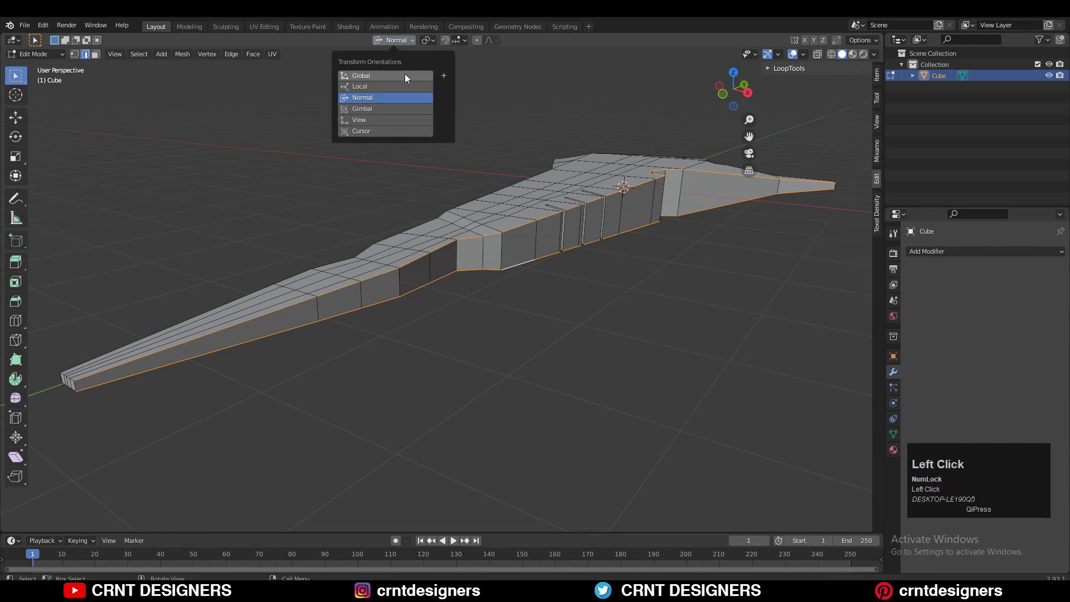
pyautogui.click(406, 75)
# Try scaling the selected outline edges to 0.358 along global Z, check from the right view, and undo it
pyautogui.moveTo(423, 139); pyautogui.dragTo(568, 243, button='middle')
pyautogui.press('s')
pyautogui.press('z')
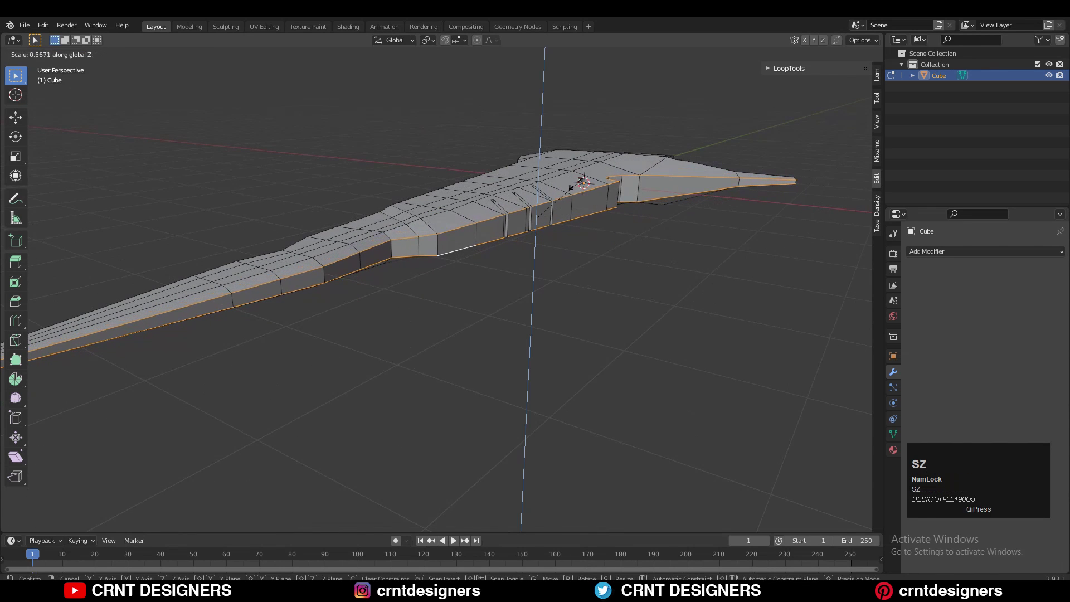
pyautogui.click(571, 211)
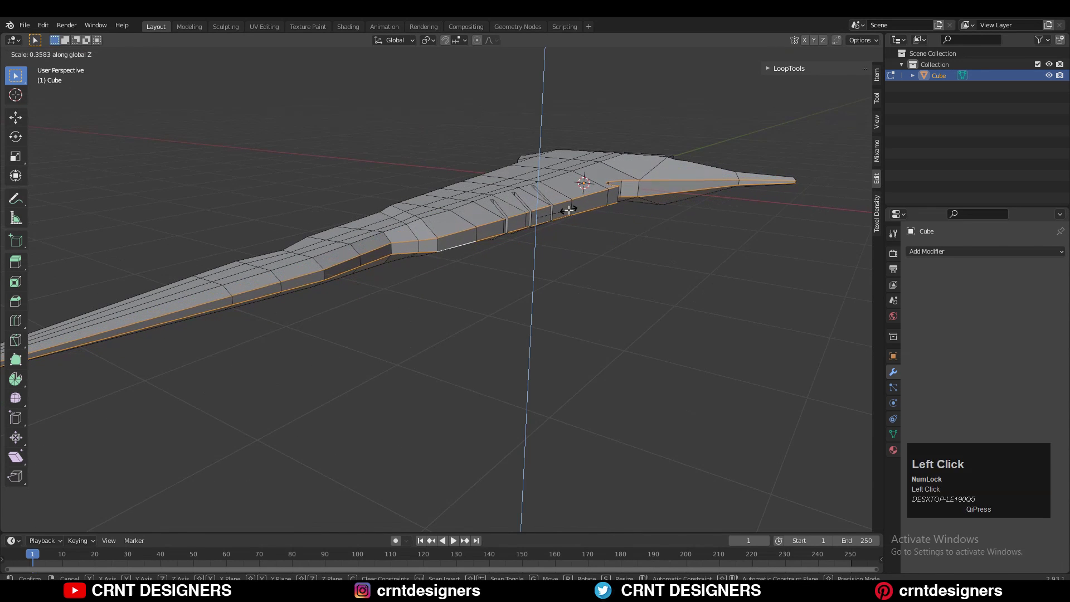
pyautogui.moveTo(569, 208); pyautogui.dragTo(662, 123, button='middle')
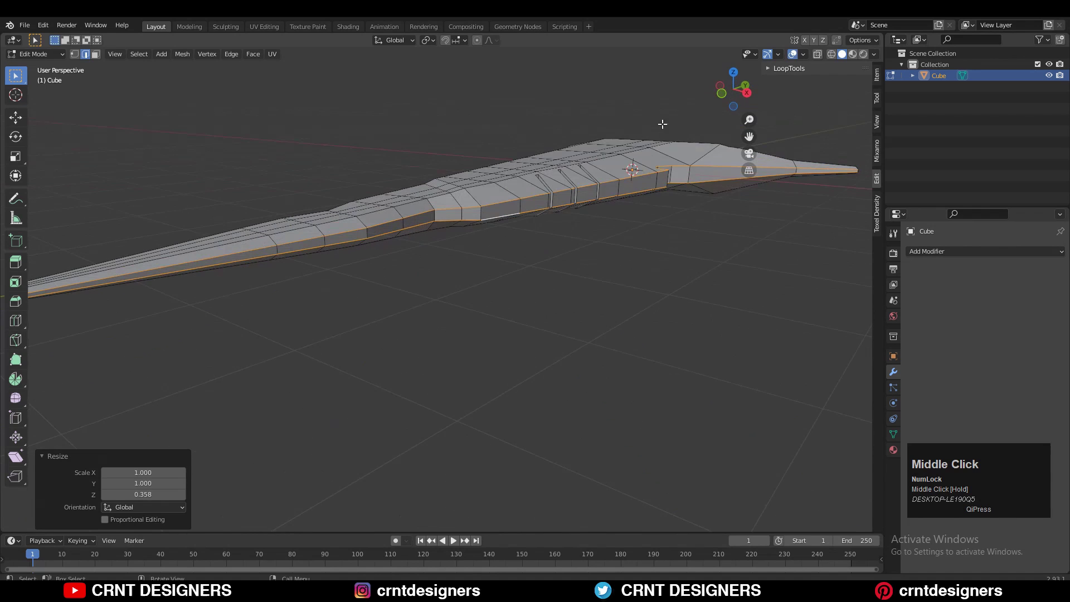
pyautogui.click(746, 97)
pyautogui.keyDown('shift'); pyautogui.moveTo(646, 237); pyautogui.dragTo(552, 234, button='middle'); pyautogui.keyUp('shift')
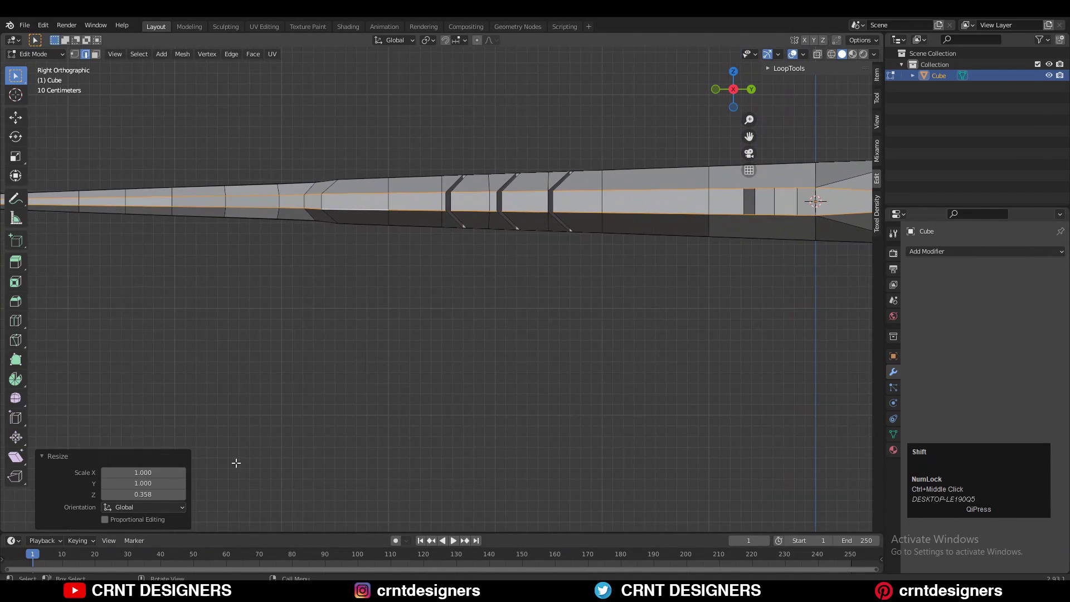
pyautogui.click(103, 484)
pyautogui.hotkey('ctrl', 'z')
# Scale the selected outline edges to 0.4 along global Z to thin the blade's rim
pyautogui.keyDown('shift'); pyautogui.moveTo(667, 371); pyautogui.dragTo(632, 380, button='middle'); pyautogui.keyUp('shift')
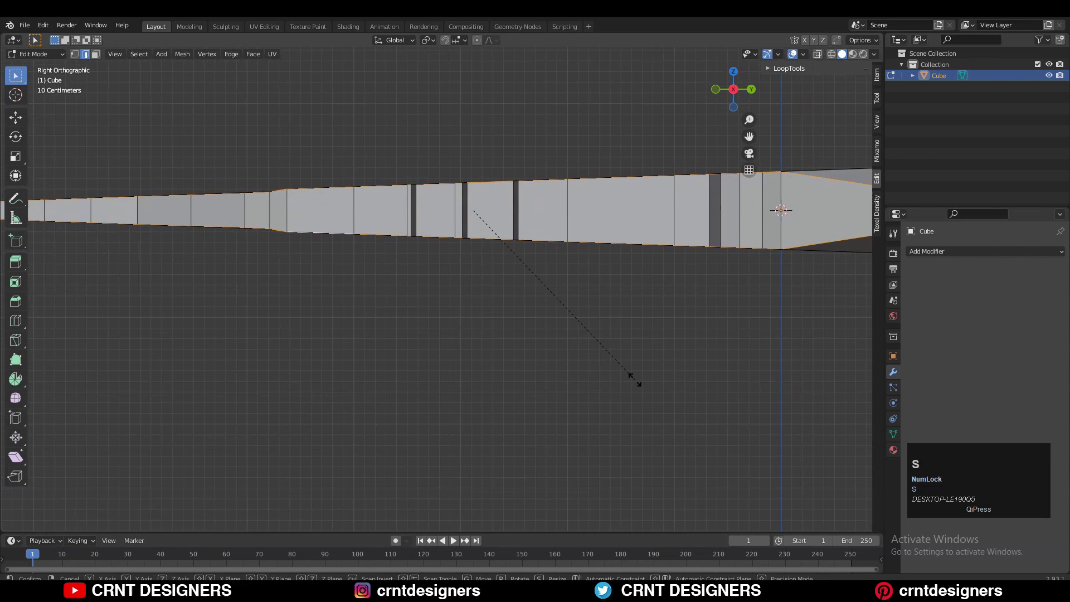
pyautogui.press('z')
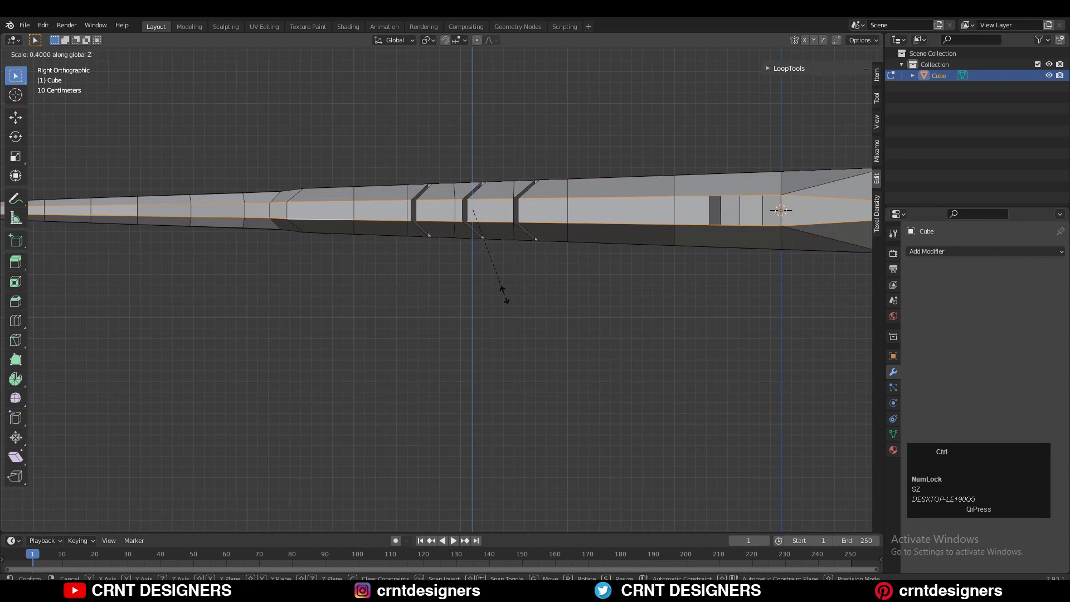
pyautogui.click(478, 276)
pyautogui.keyDown('ctrl'); pyautogui.moveTo(478, 277); pyautogui.dragTo(440, 245, button='middle'); pyautogui.keyUp('ctrl')
pyautogui.press('s')
pyautogui.press('z')
pyautogui.click(606, 318)
# Select the upper and lower edges at the three left-side spike tips and scale them to 0.5 along global Z
pyautogui.click(440, 239)
pyautogui.keyDown('shift'); pyautogui.click(439, 276); pyautogui.keyUp('shift')
pyautogui.keyDown('shift'); pyautogui.click(735, 242); pyautogui.keyUp('shift')
pyautogui.keyDown('shift'); pyautogui.click(735, 275); pyautogui.keyUp('shift')
pyautogui.keyDown('shift'); pyautogui.moveTo(864, 264); pyautogui.dragTo(535, 253, button='middle'); pyautogui.keyUp('shift')
pyautogui.press('s')
pyautogui.press('z')
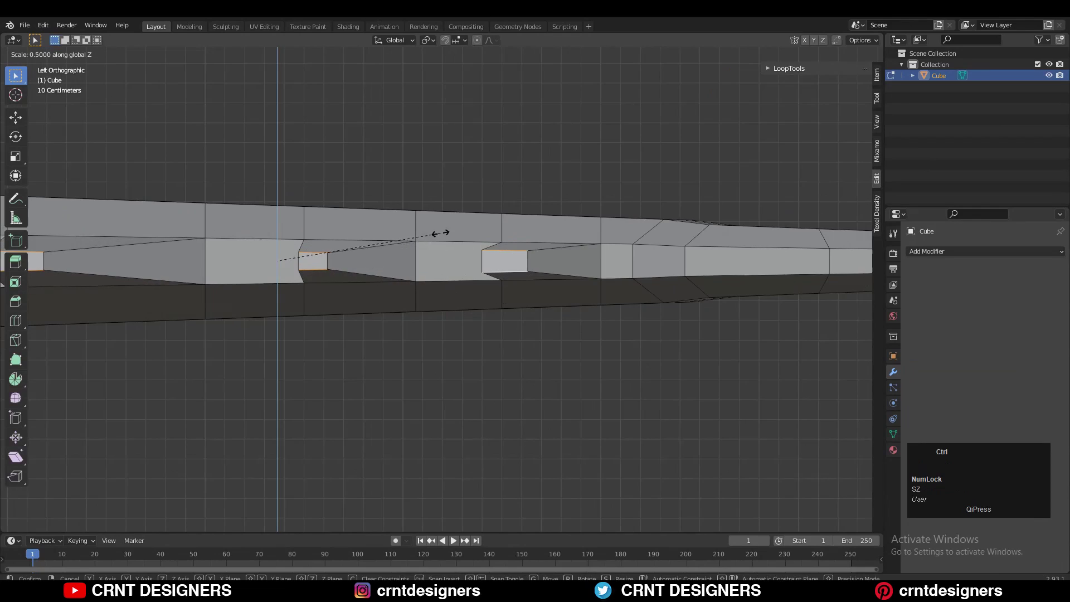
pyautogui.click(397, 215)
# Thin the tips of the large upper side horns by scaling their upper and lower edges along global Z
pyautogui.scroll(-5, 664, 131)
pyautogui.moveTo(397, 215); pyautogui.dragTo(557, 184, button='middle')
pyautogui.scroll(3, 557, 184)
pyautogui.keyDown('shift'); pyautogui.moveTo(557, 184); pyautogui.dragTo(629, 352, button='middle'); pyautogui.keyUp('shift')
pyautogui.press('s')
pyautogui.press('z')
pyautogui.keyDown('shift'); pyautogui.click(336, 309); pyautogui.keyUp('shift')
pyautogui.keyDown('shift'); pyautogui.click(642, 348); pyautogui.keyUp('shift')
pyautogui.keyDown('shift'); pyautogui.click(705, 377); pyautogui.keyUp('shift')
pyautogui.press('s')
pyautogui.press('z')
pyautogui.click(640, 315)
# Extend the edge selection and scale it along global Z to thin the remaining spike edges
pyautogui.keyDown('shift'); pyautogui.click(497, 256); pyautogui.keyUp('shift')
pyautogui.press('m')
pyautogui.press('s')
pyautogui.press('z')
pyautogui.click(559, 306)
# Bevel the corner edges of the notches above the left-side spikes with a 0.357 m width and 2 segments
pyautogui.press('1')
pyautogui.moveTo(559, 305); pyautogui.dragTo(641, 322, button='middle')
pyautogui.hotkey('ctrl', 'b')
pyautogui.click(678, 353)
pyautogui.moveTo(678, 352); pyautogui.dragTo(457, 390, button='middle')
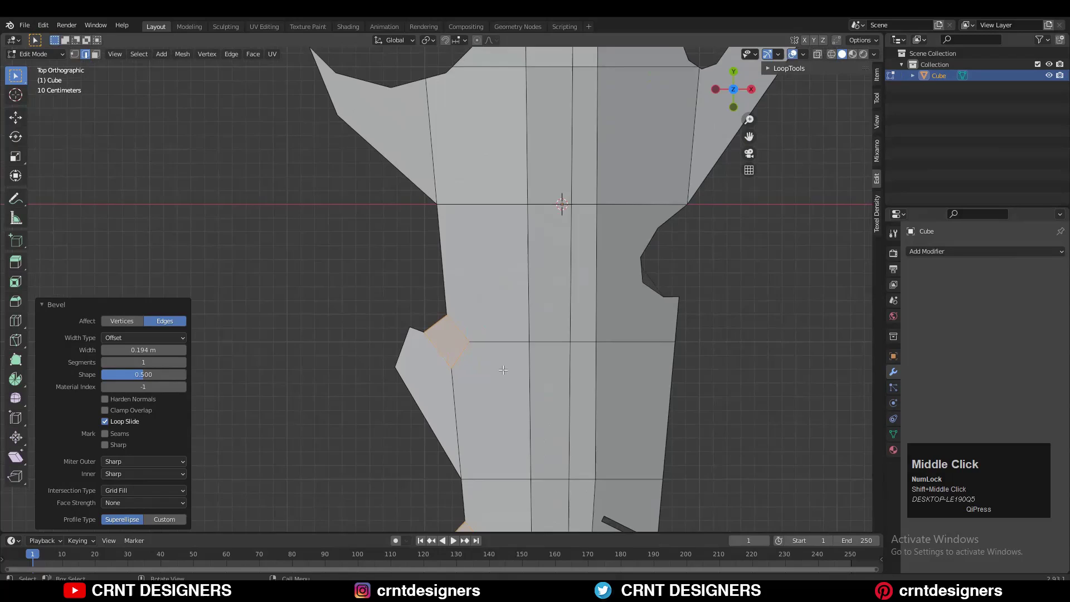
pyautogui.scroll(2, 423, 391)
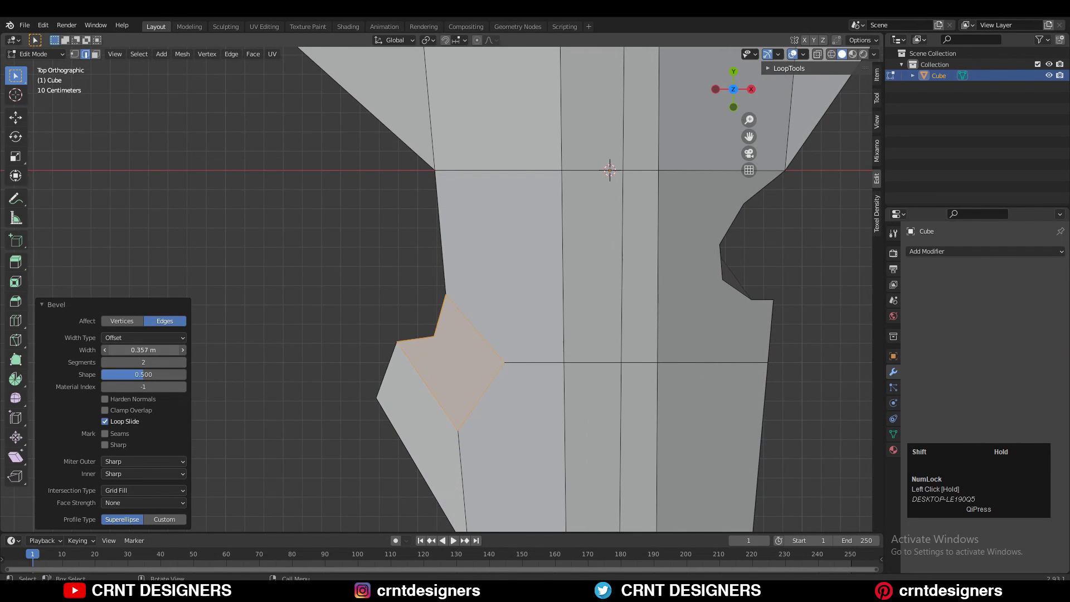
pyautogui.keyDown('ctrl'); pyautogui.moveTo(349, 305); pyautogui.dragTo(347, 379, button='middle'); pyautogui.keyUp('ctrl')
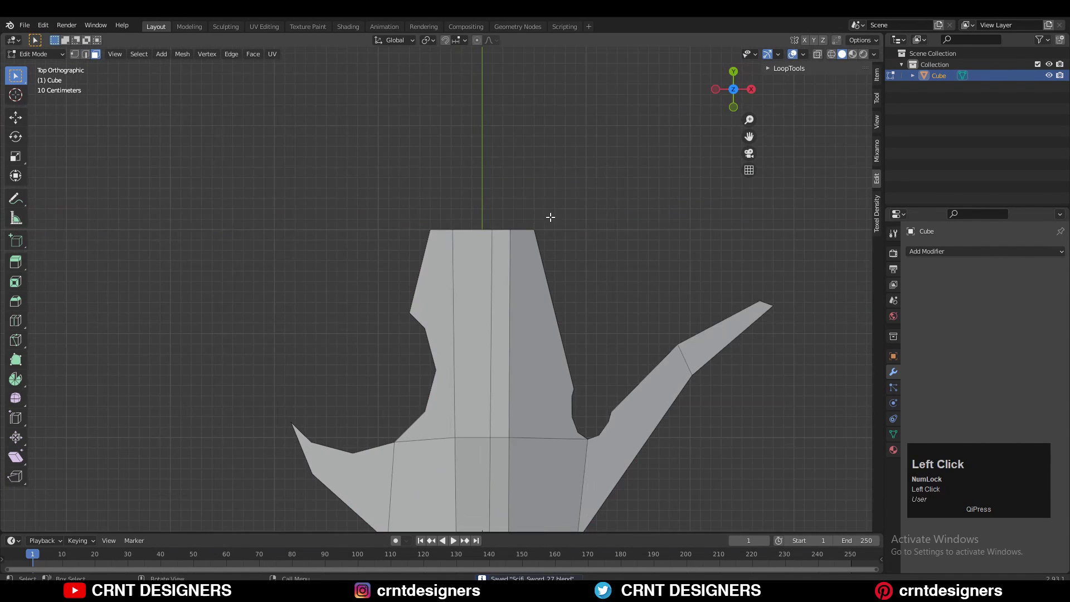
# Knife-cut an inset line parallel to the left outline, from the top edge around the large notch to the left horn's tip
pyautogui.keyDown('shift'); pyautogui.moveTo(239, 288); pyautogui.dragTo(241, 274, button='middle'); pyautogui.keyUp('shift')
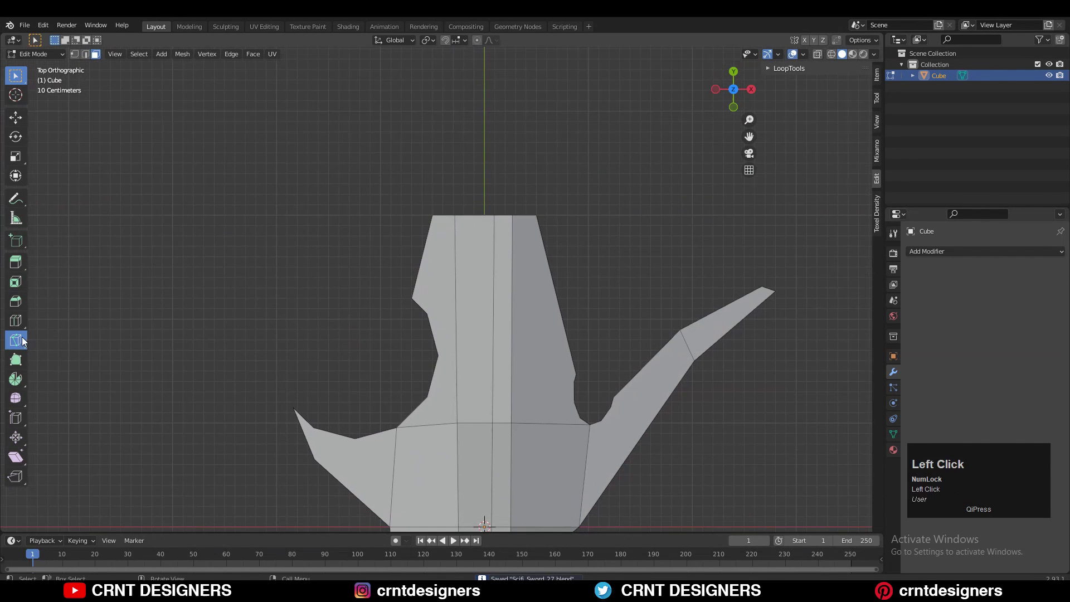
pyautogui.scroll(3, 415, 235)
pyautogui.click(413, 189)
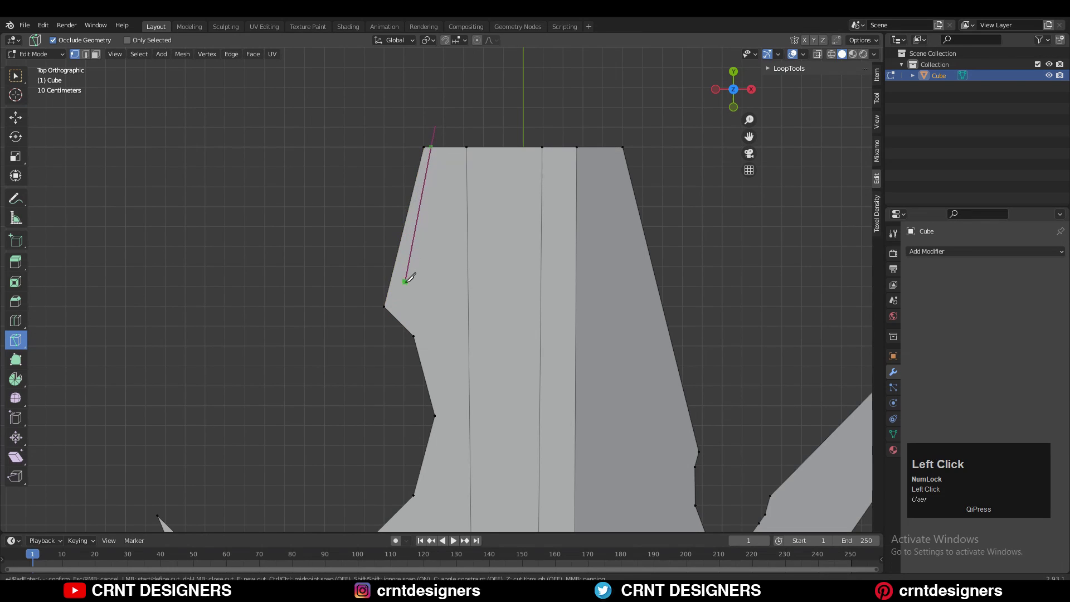
pyautogui.press('z')
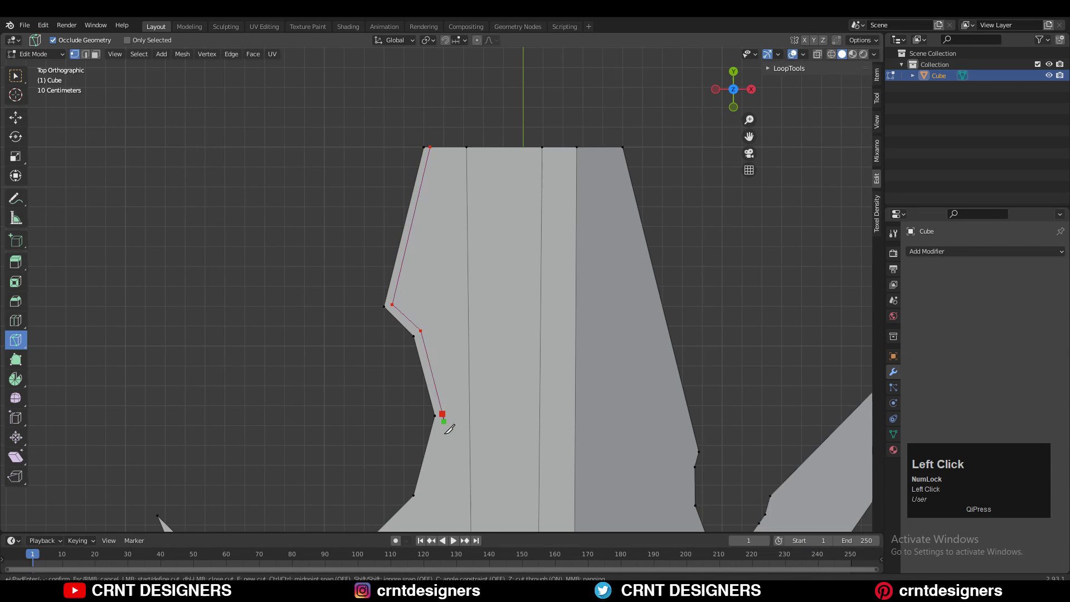
pyautogui.keyDown('shift'); pyautogui.moveTo(449, 429); pyautogui.dragTo(460, 308, button='middle'); pyautogui.keyUp('shift')
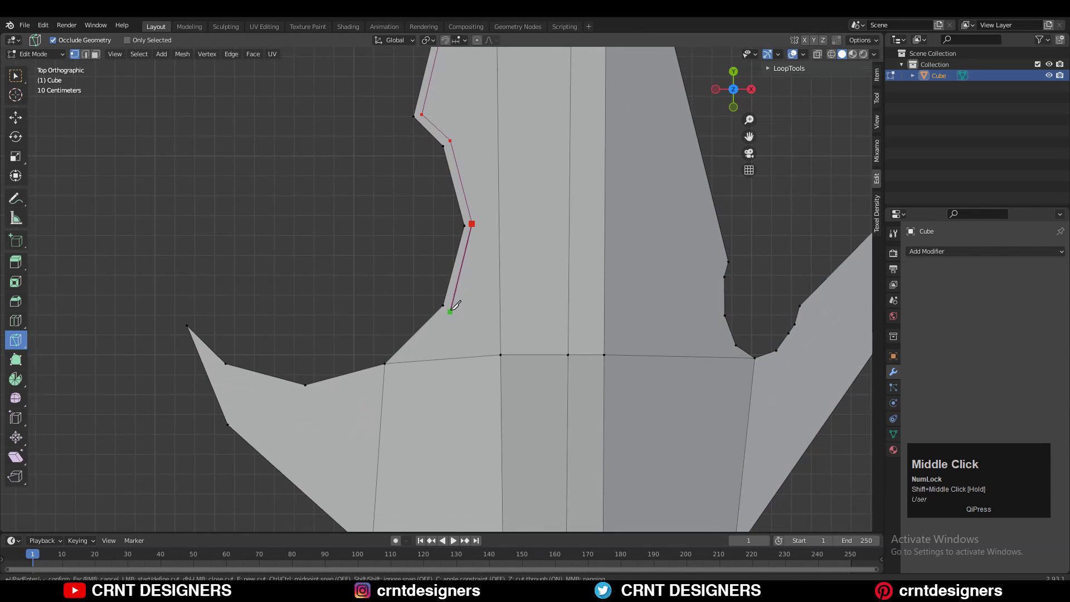
pyautogui.click(392, 370)
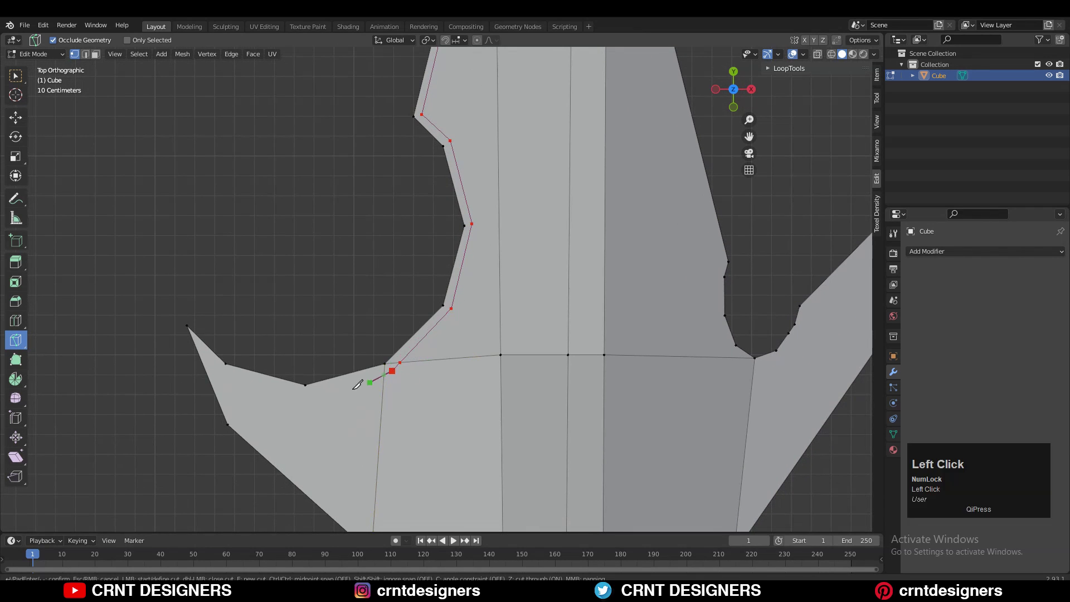
pyautogui.click(304, 393)
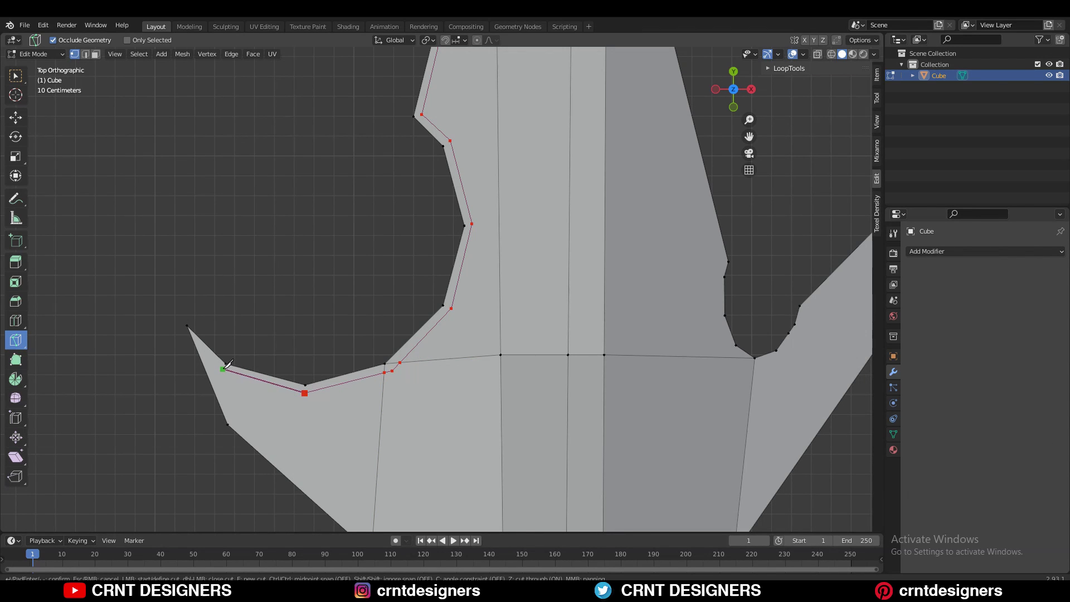
pyautogui.click(223, 368)
pyautogui.click(165, 301)
pyautogui.keyDown('ctrl'); pyautogui.moveTo(219, 291); pyautogui.dragTo(493, 308, button='middle'); pyautogui.keyUp('ctrl')
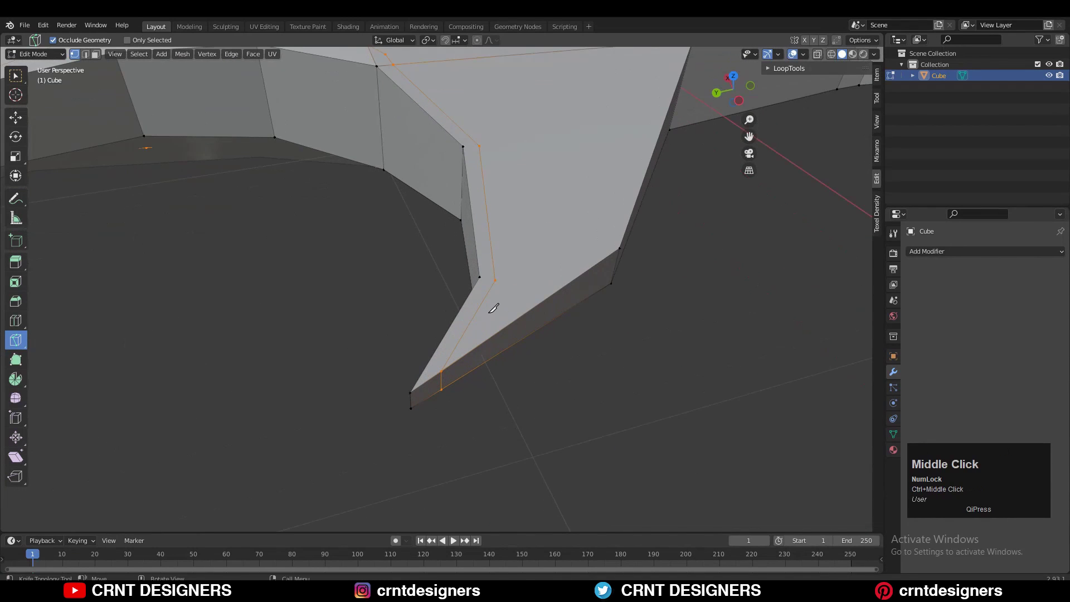
# Connect the inset cut's vertices to the matching outline vertices near the left horn's tip
pyautogui.rightClick(490, 280)
pyautogui.click(493, 230)
pyautogui.rightClick(482, 121)
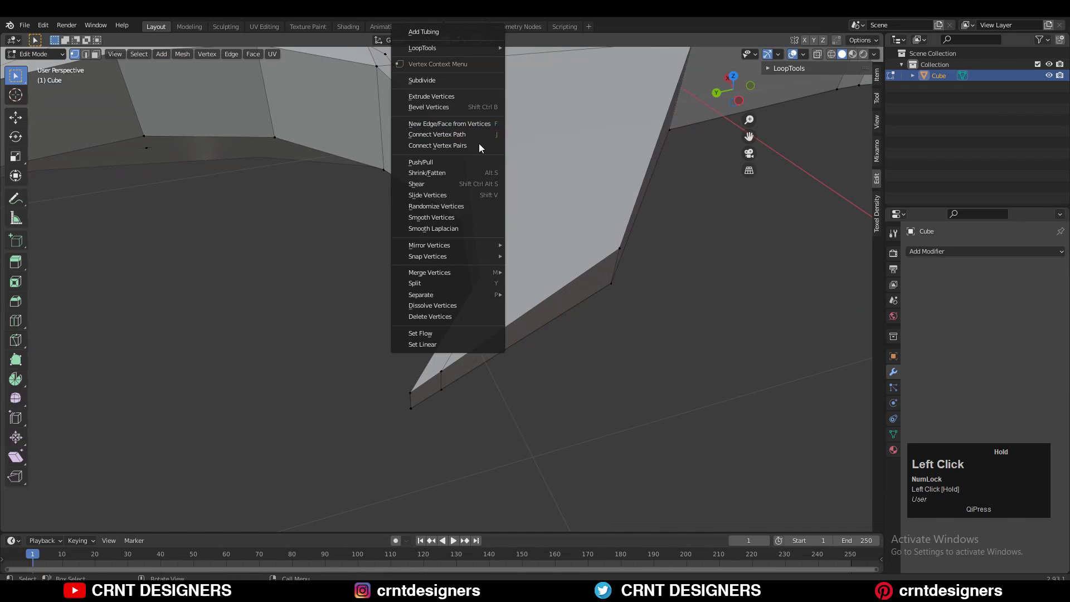
pyautogui.click(479, 142)
pyautogui.moveTo(471, 125); pyautogui.dragTo(465, 137, button='middle')
# Merge the clustered cut vertices where the left horn meets the body into one, using At Last
pyautogui.keyDown('shift'); pyautogui.moveTo(465, 136); pyautogui.dragTo(487, 285, button='middle'); pyautogui.keyUp('shift')
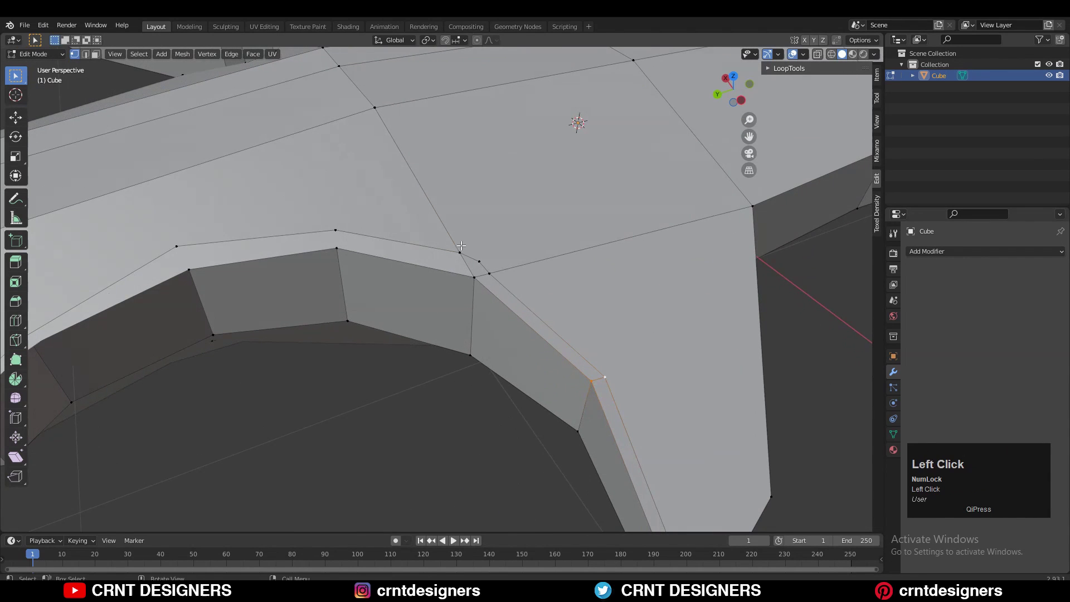
pyautogui.keyDown('shift'); pyautogui.click(485, 245); pyautogui.keyUp('shift')
pyautogui.rightClick(494, 218)
pyautogui.click(494, 218)
pyautogui.press('m')
pyautogui.click(490, 261)
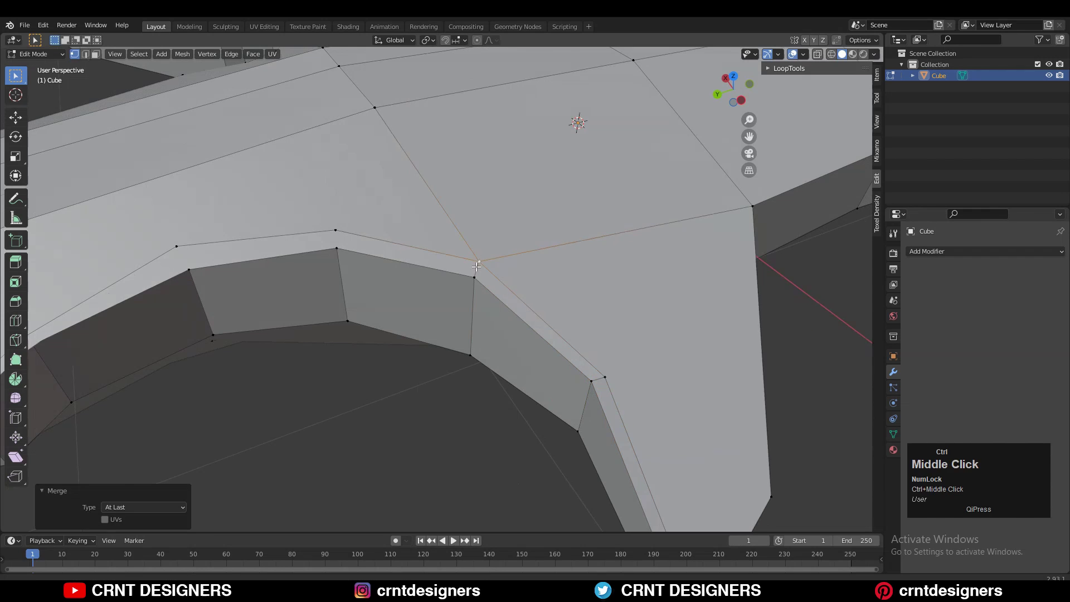
# Connect the remaining inset-cut vertices to the outline vertices around the large left notch, up to the top section
pyautogui.keyDown('ctrl'); pyautogui.moveTo(488, 260); pyautogui.dragTo(479, 290, button='middle'); pyautogui.keyUp('ctrl')
pyautogui.moveTo(480, 289); pyautogui.dragTo(504, 301, button='middle')
pyautogui.click(379, 280)
pyautogui.keyDown('shift'); pyautogui.click(361, 250); pyautogui.keyUp('shift')
pyautogui.rightClick(360, 248)
pyautogui.click(360, 248)
pyautogui.keyDown('shift'); pyautogui.moveTo(360, 247); pyautogui.dragTo(491, 195, button='middle'); pyautogui.keyUp('shift')
pyautogui.click(442, 243)
pyautogui.keyDown('shift'); pyautogui.moveTo(352, 368); pyautogui.dragTo(437, 320, button='middle'); pyautogui.keyUp('shift')
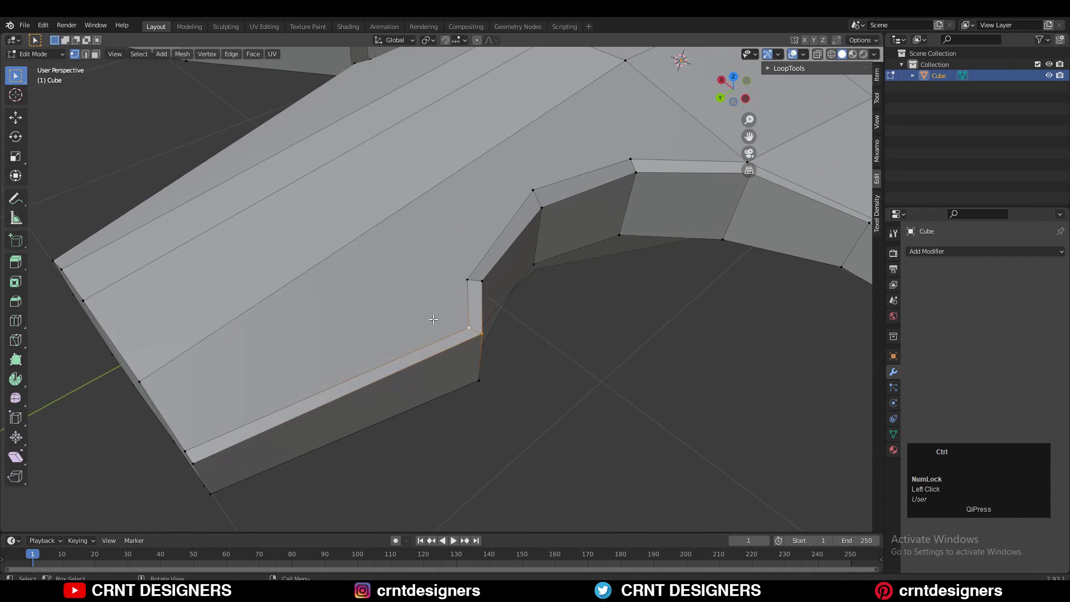
# In top view, knife-cut an inset line along the left horn's lower edge, from its tip to the body
pyautogui.press('KP_7')
pyautogui.click(523, 241)
pyautogui.keyDown('shift'); pyautogui.moveTo(357, 473); pyautogui.dragTo(498, 328, button='middle'); pyautogui.keyUp('shift')
pyautogui.click(15, 340)
pyautogui.press('1')
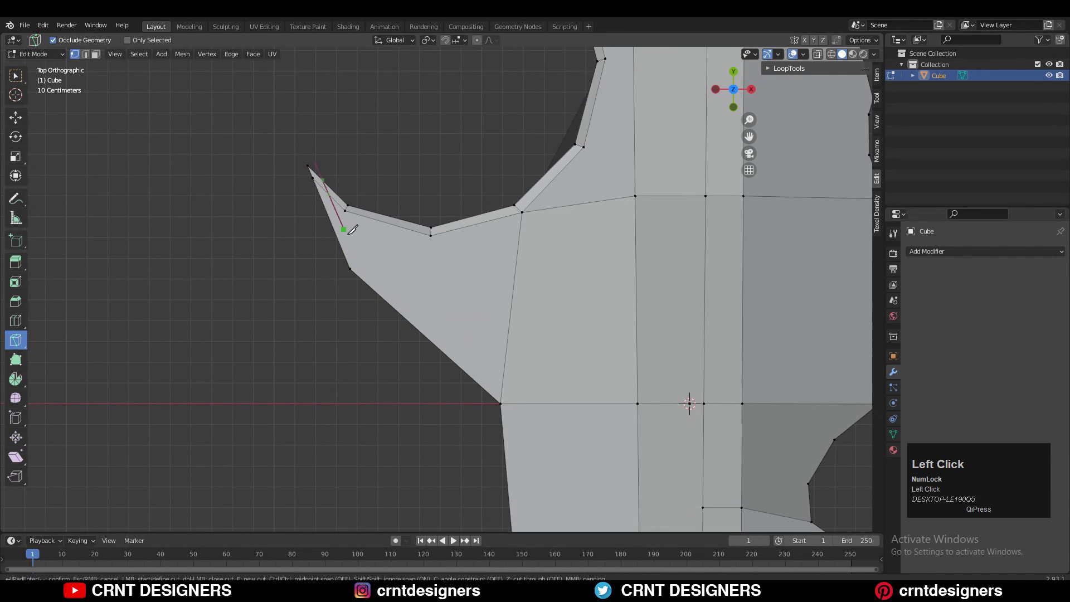
pyautogui.press('z')
pyautogui.click(358, 264)
pyautogui.click(508, 396)
# Continue the inset cut down the body's left edge and around the first bevelled notch to the first small spike
pyautogui.keyDown('shift'); pyautogui.moveTo(516, 412); pyautogui.dragTo(494, 158, button='middle'); pyautogui.keyUp('shift')
pyautogui.click(499, 315)
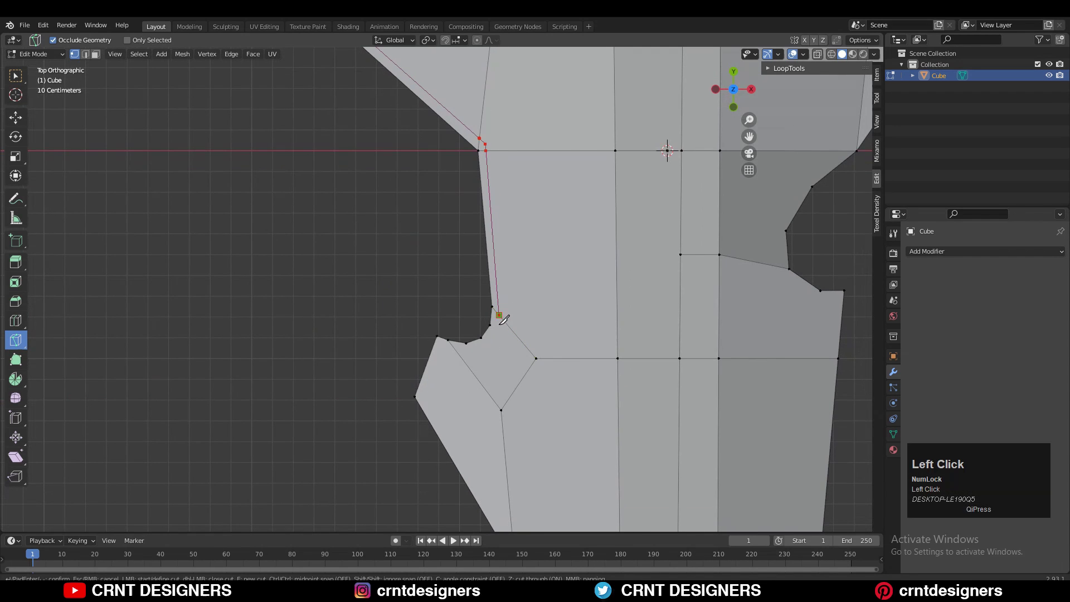
pyautogui.click(470, 350)
pyautogui.click(452, 347)
pyautogui.click(432, 342)
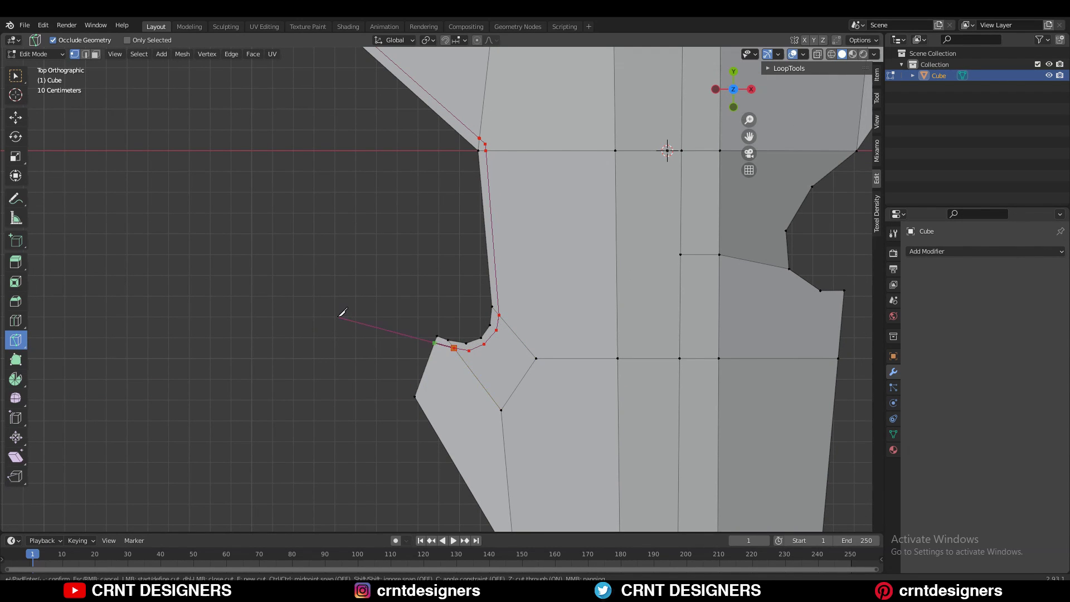
pyautogui.press('space')
# Knife-cut an inset line along the first left spike's lower edge and around the second notch to the second spike
pyautogui.keyDown('ctrl'); pyautogui.moveTo(412, 341); pyautogui.dragTo(414, 355, button='middle'); pyautogui.keyUp('ctrl')
pyautogui.keyDown('shift'); pyautogui.moveTo(414, 356); pyautogui.dragTo(360, 255, button='middle'); pyautogui.keyUp('shift')
pyautogui.click(359, 255)
pyautogui.click(450, 406)
pyautogui.click(452, 453)
pyautogui.keyDown('shift'); pyautogui.moveTo(452, 454); pyautogui.dragTo(437, 273, button='middle'); pyautogui.keyUp('shift')
pyautogui.scroll(3, 438, 273)
pyautogui.click(436, 287)
pyautogui.click(343, 331)
pyautogui.press('space')
# Knife-cut an inset line along the second left spike's lower edge and around the third notch to the third spike
pyautogui.keyDown('shift'); pyautogui.moveTo(334, 285); pyautogui.dragTo(307, 144, button='middle'); pyautogui.keyUp('shift')
pyautogui.click(337, 205)
pyautogui.press('Escape')
pyautogui.click(336, 201)
pyautogui.press('z')
pyautogui.click(437, 335)
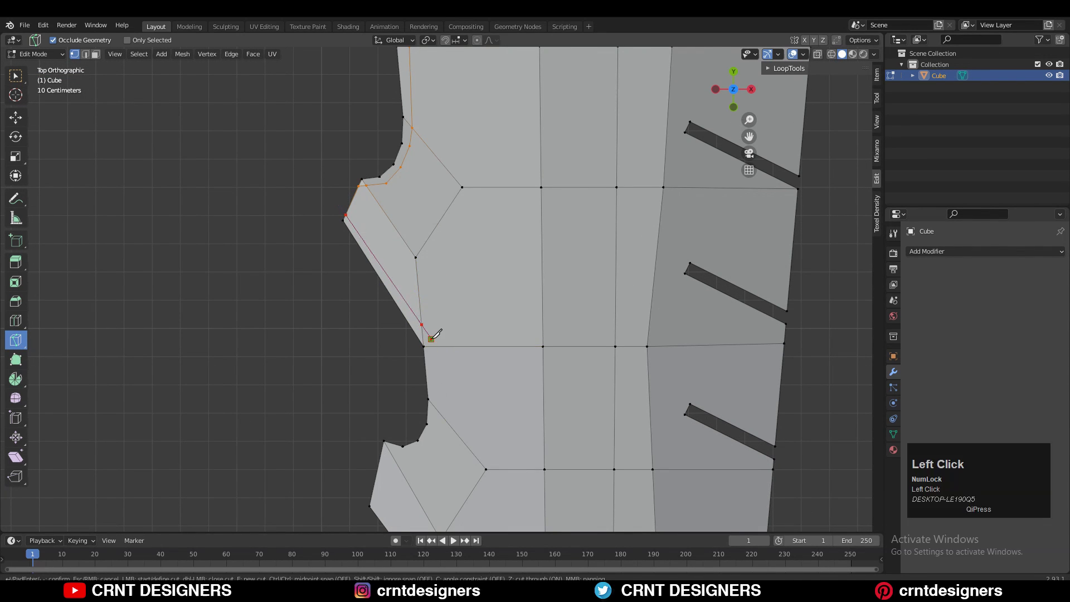
pyautogui.click(320, 435)
pyautogui.press('space')
# Knife-cut an inset line along the third left spike's lower edge and down the angled section's left outline
pyautogui.keyDown('shift'); pyautogui.moveTo(429, 501); pyautogui.dragTo(413, 172, button='middle'); pyautogui.keyUp('shift')
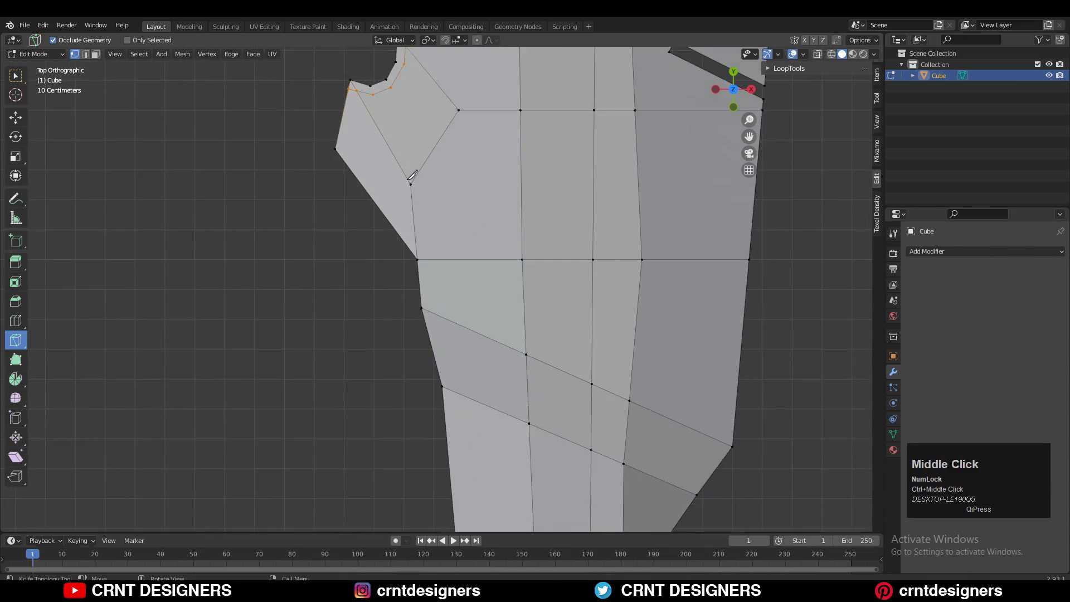
pyautogui.keyDown('ctrl'); pyautogui.moveTo(418, 73); pyautogui.dragTo(430, 162, button='middle'); pyautogui.keyUp('ctrl')
pyautogui.keyDown('shift'); pyautogui.moveTo(431, 268); pyautogui.dragTo(424, 413, button='middle'); pyautogui.keyUp('shift')
pyautogui.keyDown('ctrl'); pyautogui.moveTo(360, 287); pyautogui.dragTo(353, 229, button='middle'); pyautogui.keyUp('ctrl')
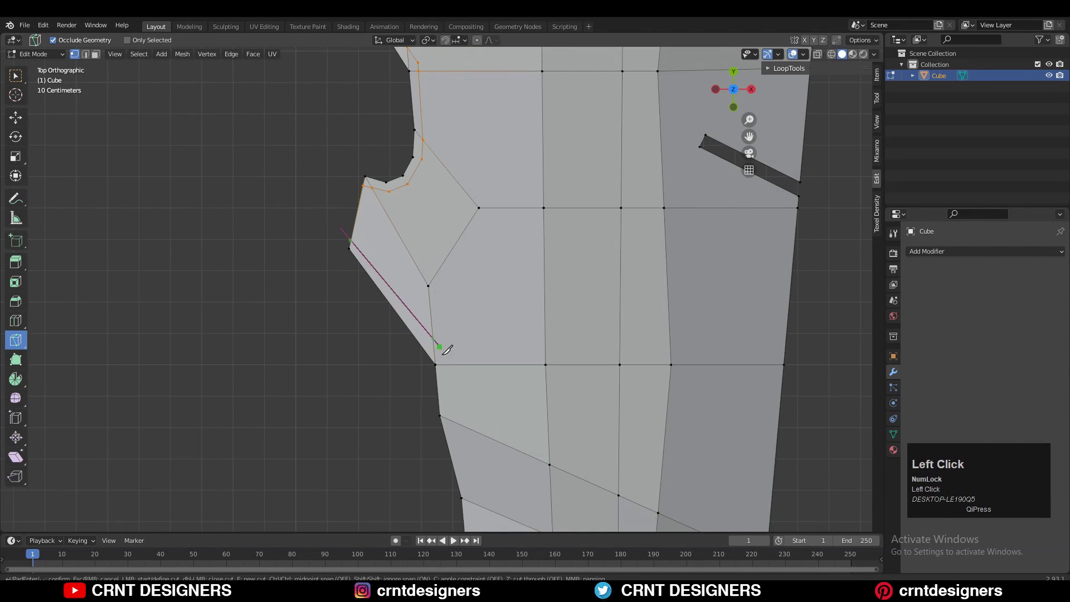
pyautogui.click(448, 419)
pyautogui.keyDown('shift'); pyautogui.moveTo(450, 428); pyautogui.dragTo(444, 214, button='middle'); pyautogui.keyUp('shift')
pyautogui.click(463, 289)
pyautogui.keyDown('shift'); pyautogui.moveTo(466, 357); pyautogui.dragTo(438, 79, button='middle'); pyautogui.keyUp('shift')
pyautogui.click(459, 373)
# Continue the inset cut down the narrow lower section's left edge and end it at the blade tip
pyautogui.keyDown('shift'); pyautogui.moveTo(470, 404); pyautogui.dragTo(399, 135, button='middle'); pyautogui.keyUp('shift')
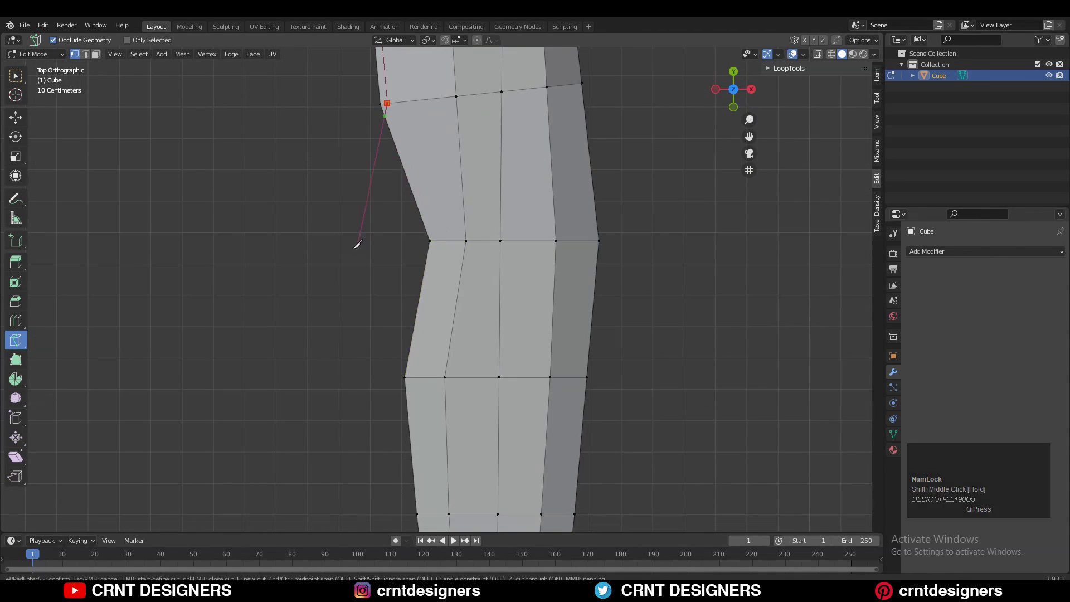
pyautogui.click(410, 378)
pyautogui.keyDown('shift'); pyautogui.moveTo(413, 396); pyautogui.dragTo(416, 111, button='middle'); pyautogui.keyUp('shift')
pyautogui.click(425, 229)
pyautogui.keyDown('shift'); pyautogui.moveTo(462, 518); pyautogui.dragTo(438, 95, button='middle'); pyautogui.keyUp('shift')
pyautogui.click(456, 329)
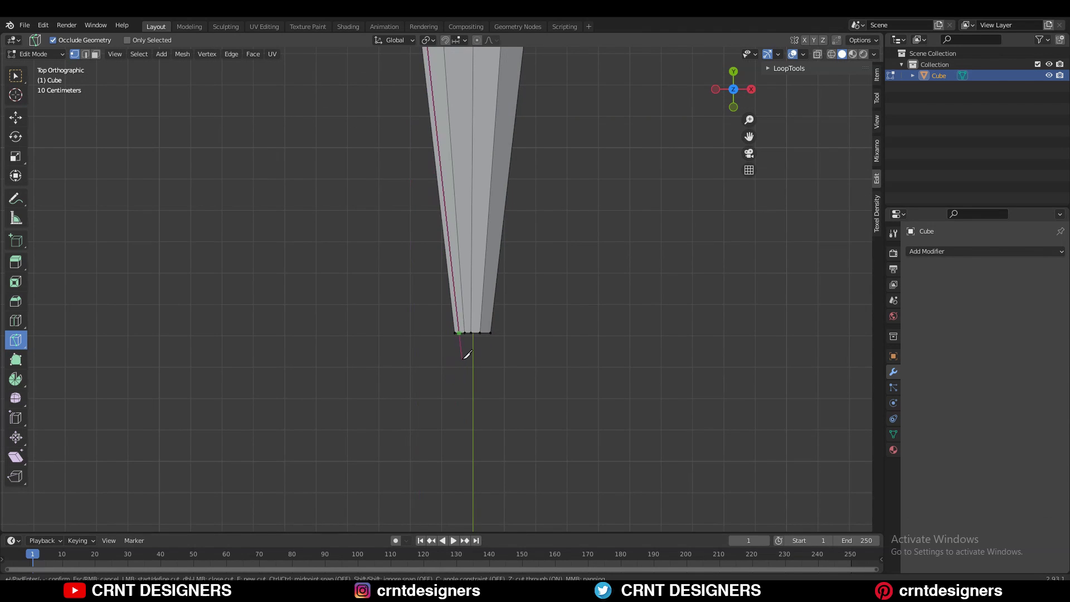
pyautogui.press('space')
# Merge the two stray inset vertices at the inner corner below the third left spike into one
pyautogui.keyDown('shift'); pyautogui.moveTo(513, 151); pyautogui.dragTo(532, 315, button='middle'); pyautogui.keyUp('shift')
pyautogui.click(388, 328)
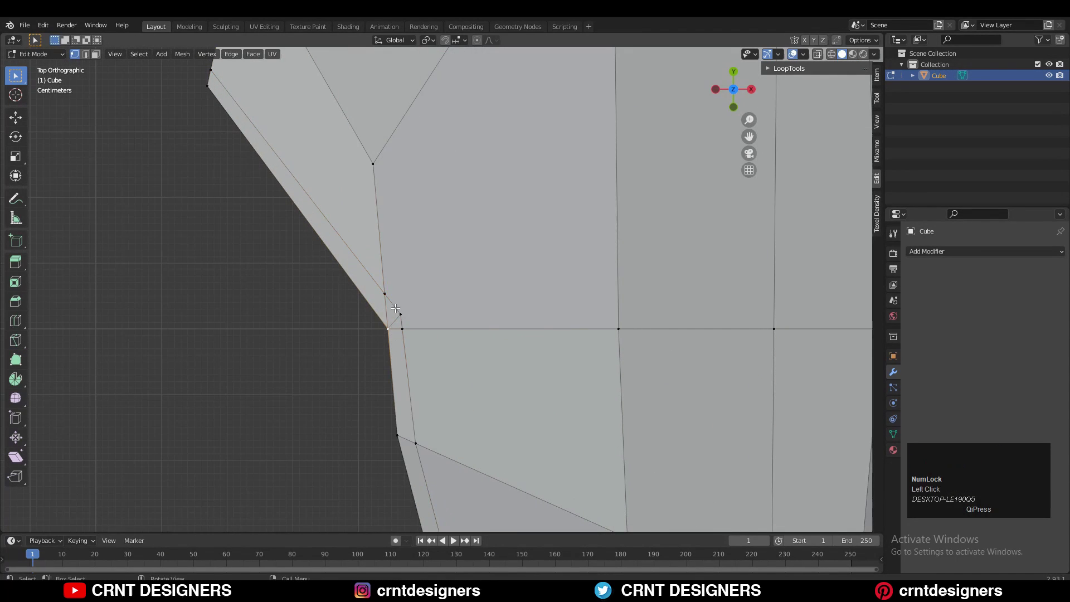
pyautogui.click(385, 294)
pyautogui.keyDown('shift'); pyautogui.click(400, 314); pyautogui.keyUp('shift')
pyautogui.press('m')
pyautogui.keyDown('shift'); pyautogui.moveTo(345, 190); pyautogui.dragTo(479, 488, button='middle'); pyautogui.keyUp('shift')
# Connect the loose inset vertex pairs with short edges at the upper corners of the lower left spikes
pyautogui.press('1')
pyautogui.click(463, 295)
pyautogui.keyDown('shift'); pyautogui.click(450, 282); pyautogui.keyUp('shift')
pyautogui.rightClick(431, 232)
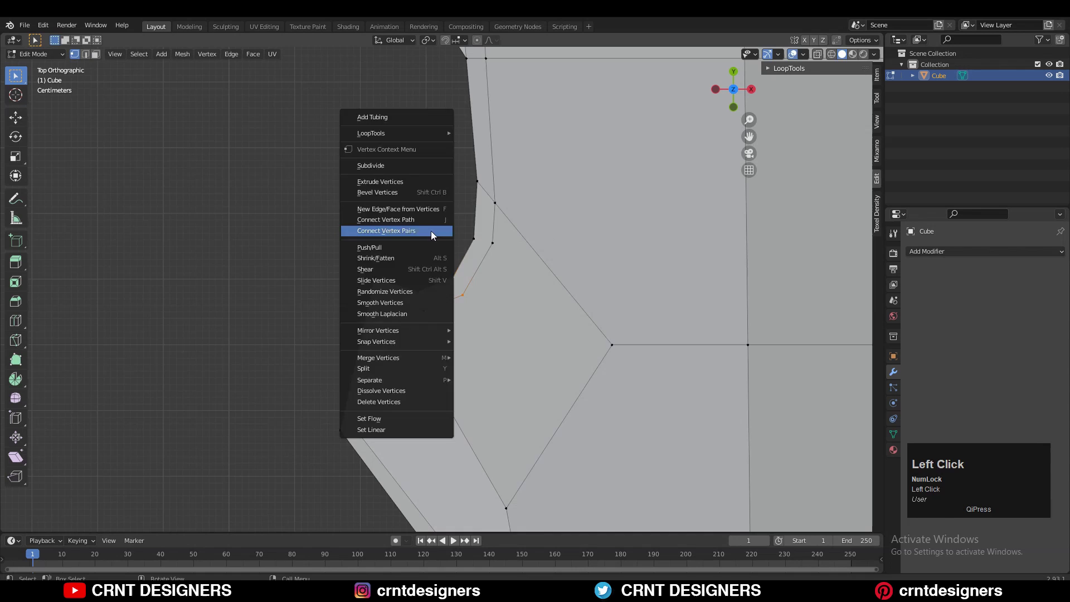
pyautogui.click(432, 231)
pyautogui.keyDown('shift'); pyautogui.moveTo(432, 234); pyautogui.dragTo(419, 309, button='middle'); pyautogui.keyUp('shift')
pyautogui.keyDown('shift'); pyautogui.moveTo(484, 268); pyautogui.dragTo(481, 409, button='middle'); pyautogui.keyUp('shift')
pyautogui.click(471, 256)
pyautogui.keyDown('shift'); pyautogui.click(452, 274); pyautogui.keyUp('shift')
pyautogui.rightClick(480, 229)
pyautogui.click(480, 229)
pyautogui.keyDown('shift'); pyautogui.moveTo(385, 79); pyautogui.dragTo(436, 255, button='middle'); pyautogui.keyUp('shift')
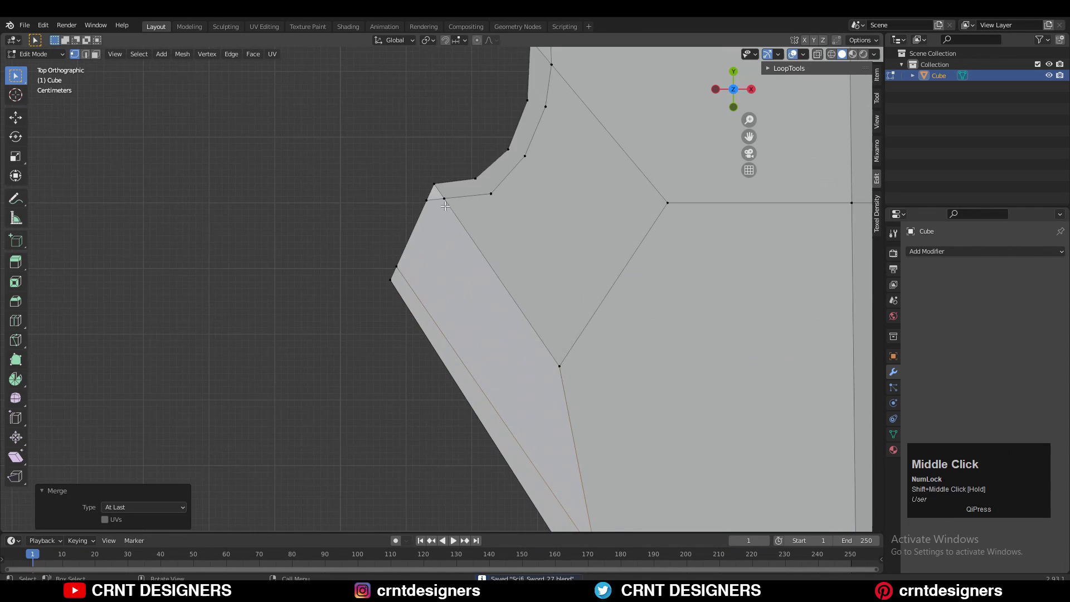
# Tidy the inset corner at the next left spike and slide the inset vertex above its notch along its edge
pyautogui.click(467, 228)
pyautogui.keyDown('shift'); pyautogui.click(484, 240); pyautogui.keyUp('shift')
pyautogui.keyDown('shift'); pyautogui.moveTo(535, 150); pyautogui.dragTo(538, 339, button='middle'); pyautogui.keyUp('shift')
pyautogui.press('g')
pyautogui.press('g')
pyautogui.click(546, 277)
pyautogui.keyDown('shift'); pyautogui.moveTo(546, 262); pyautogui.dragTo(570, 429, button='middle'); pyautogui.keyUp('shift')
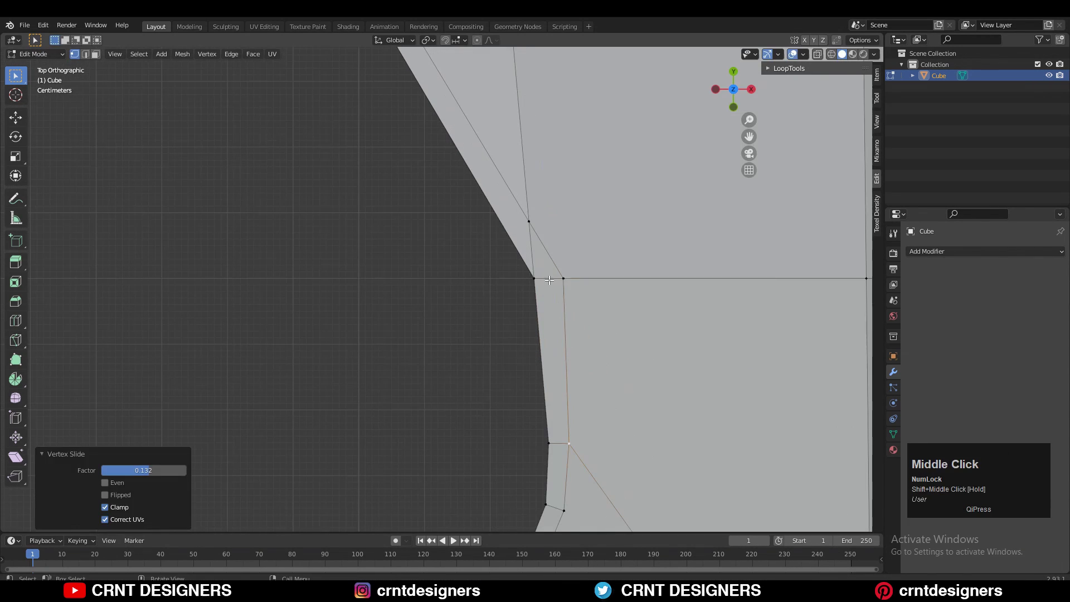
# Merge the two inset vertices at the inner corner above that left notch into one
pyautogui.press('g')
pyautogui.press('g')
pyautogui.click(563, 277)
pyautogui.keyDown('shift'); pyautogui.click(546, 248); pyautogui.keyUp('shift')
pyautogui.press('m')
pyautogui.click(569, 251)
pyautogui.keyDown('shift'); pyautogui.moveTo(570, 251); pyautogui.dragTo(590, 342, button='middle'); pyautogui.keyUp('shift')
# Slide the merged inset vertex and its neighbours along their edges to even out the inset width at the corner
pyautogui.press('g')
pyautogui.press('g')
pyautogui.click(587, 335)
pyautogui.press('g')
pyautogui.press('g')
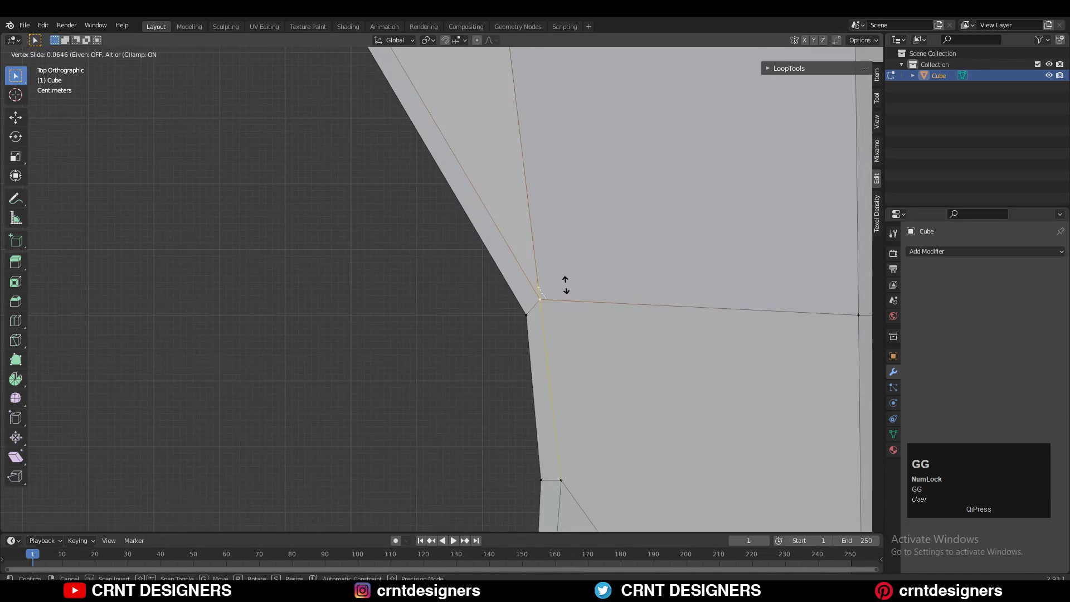
pyautogui.click(565, 290)
pyautogui.keyDown('ctrl'); pyautogui.moveTo(562, 289); pyautogui.dragTo(560, 357, button='middle'); pyautogui.keyUp('ctrl')
pyautogui.press('g')
pyautogui.press('g')
pyautogui.click(486, 176)
# Slide the inset vertex at the large left spike's lower base corner and merge the doubled pair there at the last selected vertex
pyautogui.keyDown('shift'); pyautogui.moveTo(637, 87); pyautogui.dragTo(616, 518, button='middle'); pyautogui.keyUp('shift')
pyautogui.click(584, 224)
pyautogui.press('g')
pyautogui.press('g')
pyautogui.click(589, 199)
pyautogui.click(568, 231)
pyautogui.keyDown('shift'); pyautogui.click(566, 215); pyautogui.keyUp('shift')
pyautogui.press('m')
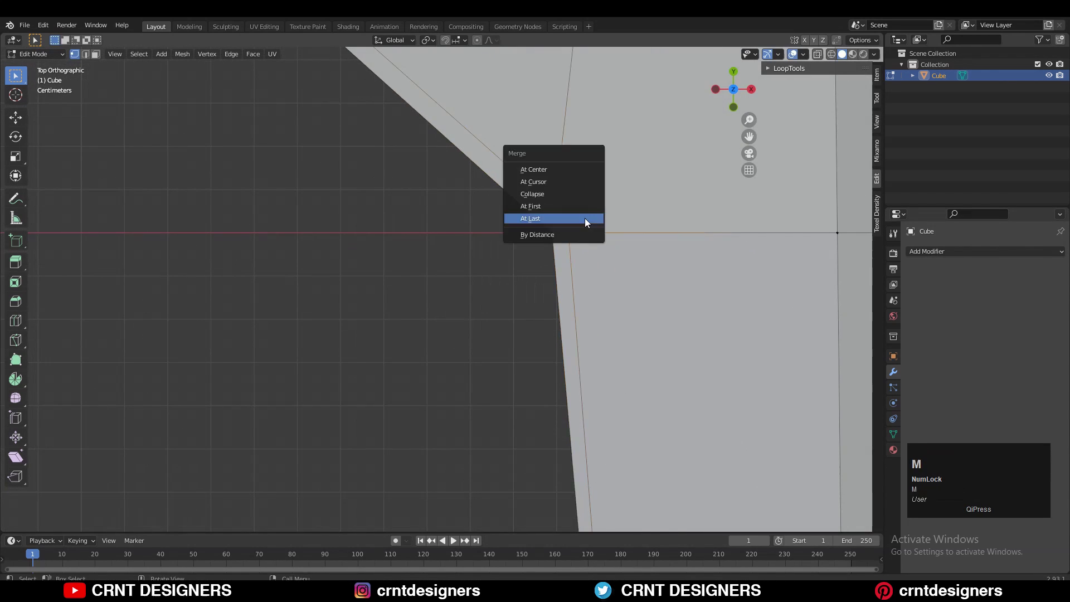
pyautogui.click(585, 220)
pyautogui.keyDown('shift'); pyautogui.moveTo(585, 220); pyautogui.dragTo(725, 457, button='middle'); pyautogui.keyUp('shift')
# Slide the inset vertex near the large left spike's tip along its edge and dissolve an unneeded edge
pyautogui.press('1')
pyautogui.click(390, 187)
pyautogui.press('g')
pyautogui.press('g')
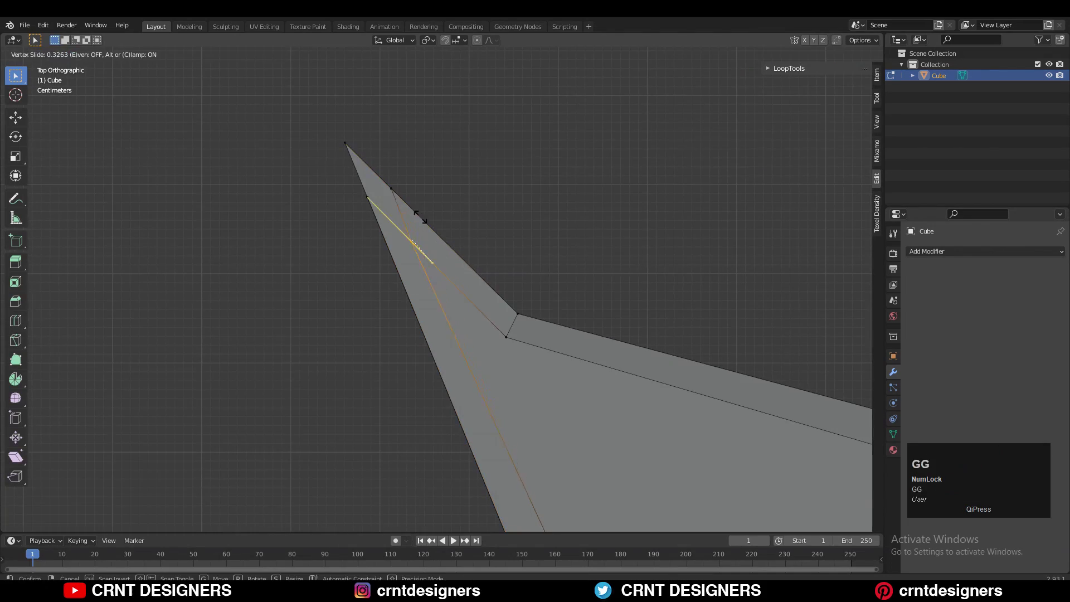
pyautogui.click(420, 217)
pyautogui.keyDown('ctrl'); pyautogui.moveTo(420, 217); pyautogui.dragTo(567, 282, button='middle'); pyautogui.keyUp('ctrl')
pyautogui.press('Tab')
pyautogui.press('Tab')
pyautogui.press('2')
pyautogui.hotkey('ctrl', 'x')
pyautogui.keyDown('ctrl'); pyautogui.moveTo(718, 446); pyautogui.dragTo(569, 363, button='middle'); pyautogui.keyUp('ctrl')
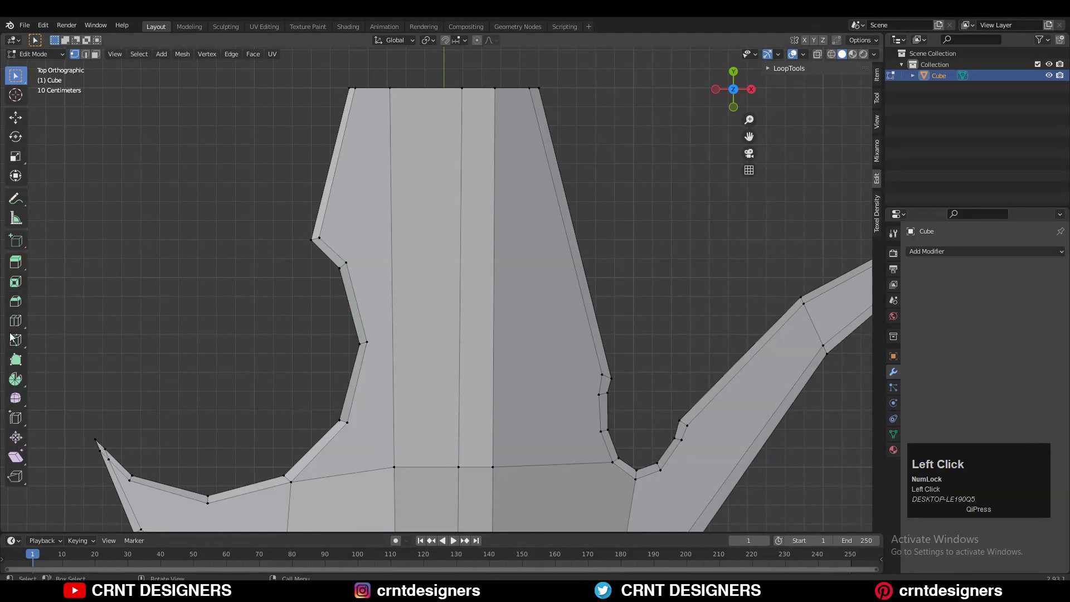
# Knife-cut two crosswise lines over the upper blade section from the left notch's two upper inset corners to the right edge
pyautogui.click(13, 339)
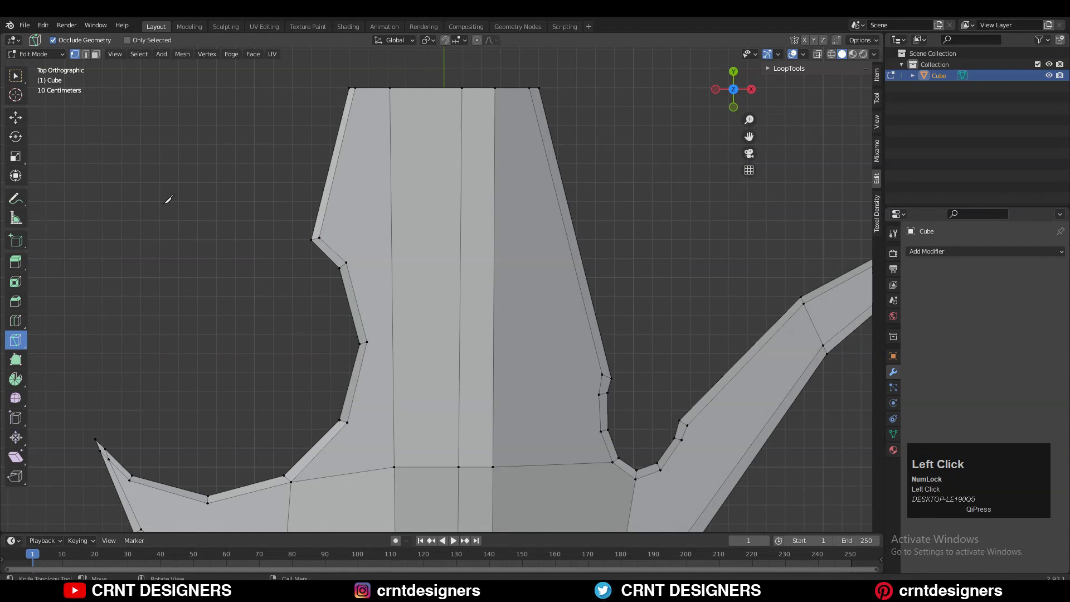
pyautogui.click(318, 238)
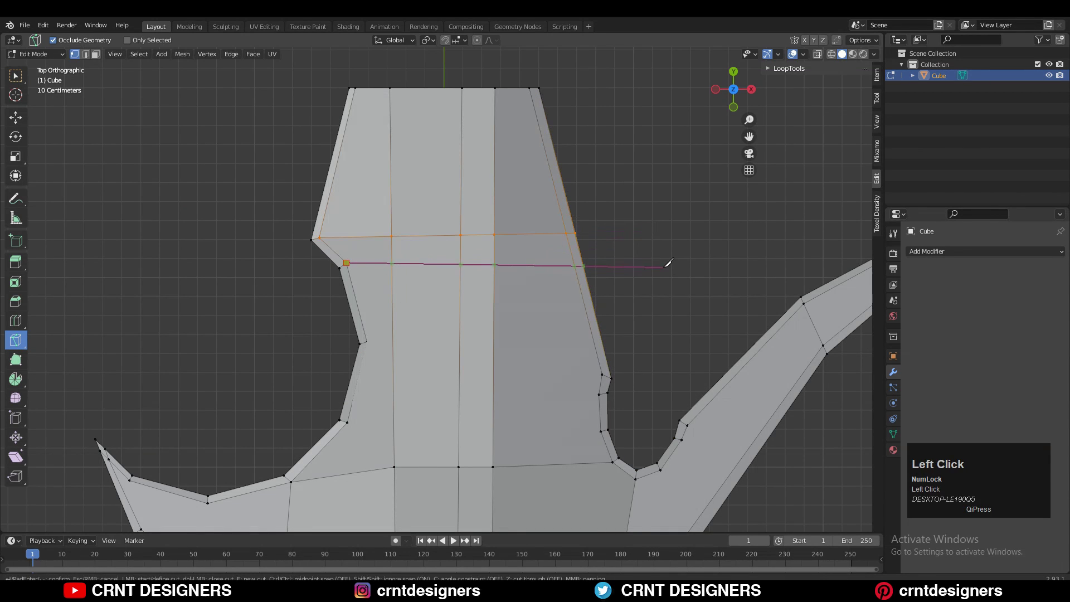
pyautogui.press('z')
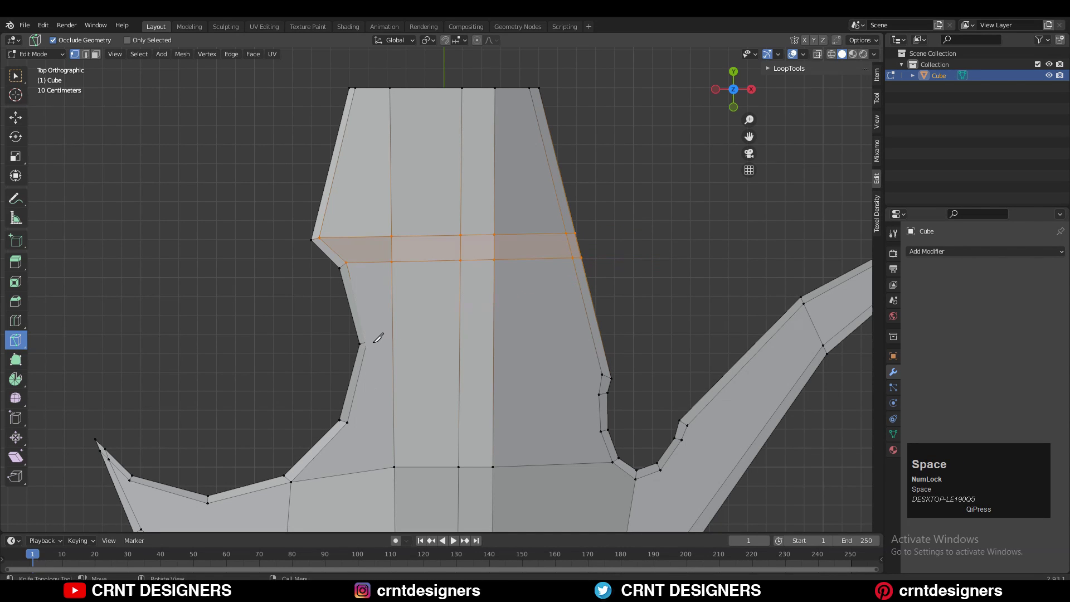
# Knife-cut two more crosswise lines, from the left notch's innermost corner to the right edge and from its lower corner to the ridge
pyautogui.moveTo(422, 333); pyautogui.dragTo(468, 322, button='middle')
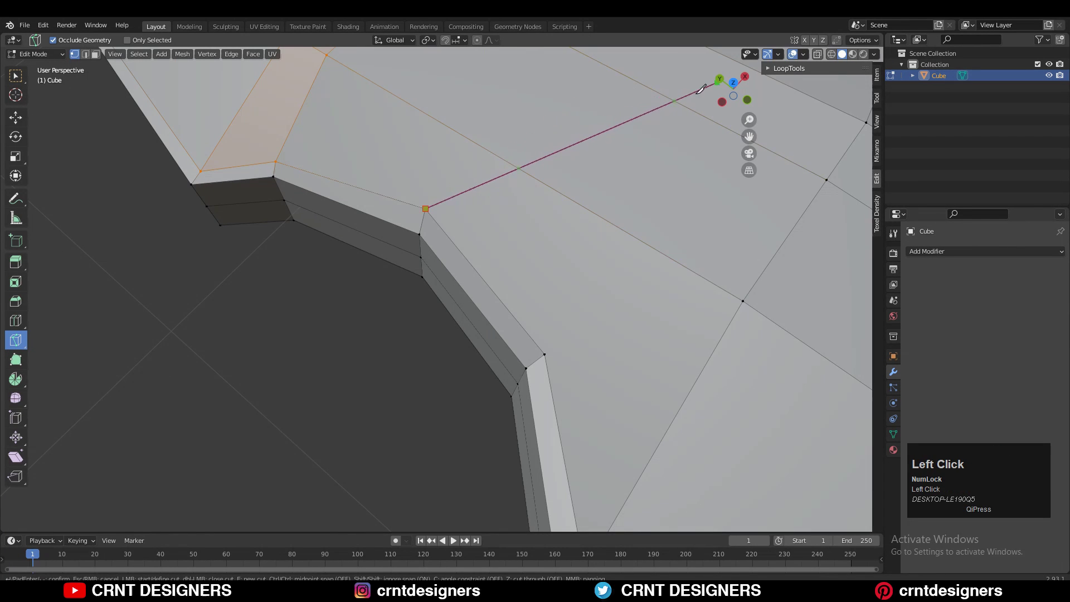
pyautogui.press('Escape')
pyautogui.click(731, 82)
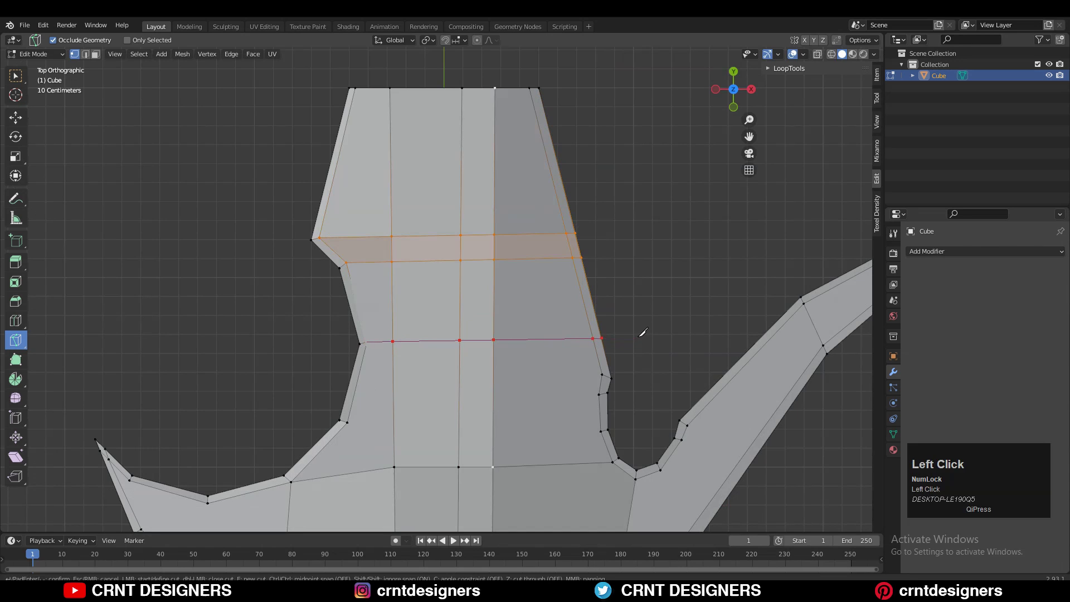
pyautogui.keyDown('shift'); pyautogui.moveTo(467, 368); pyautogui.dragTo(484, 318, button='middle'); pyautogui.keyUp('shift')
pyautogui.press('space')
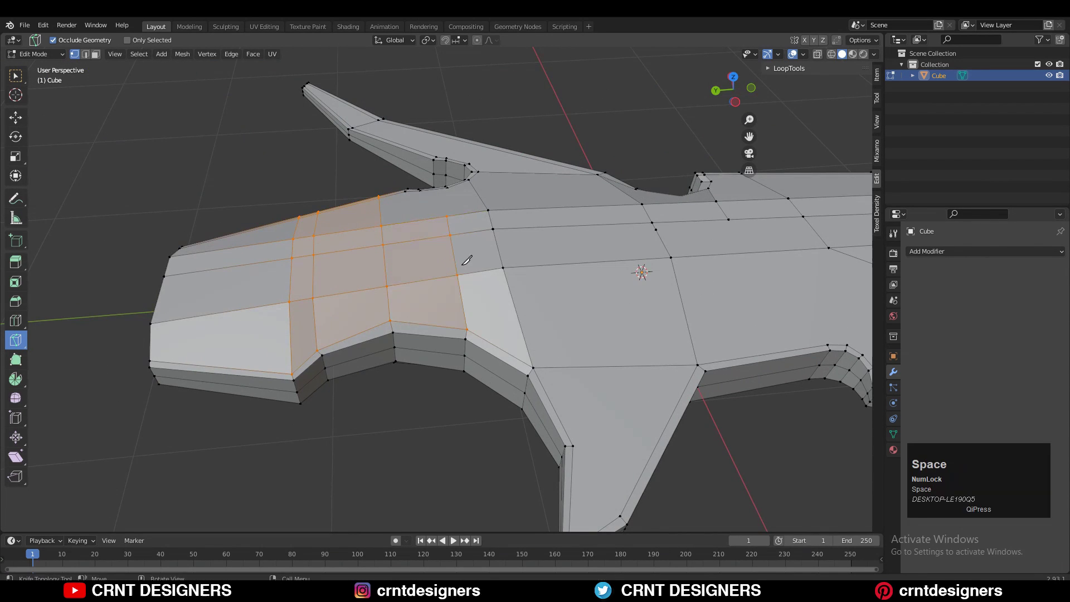
pyautogui.moveTo(457, 241); pyautogui.dragTo(530, 294, button='middle')
# Knife-cut crosswise lines from the right notch's inset corners to the left edge, and join its lowest corner to the partial cut at the ridge
pyautogui.click(580, 261)
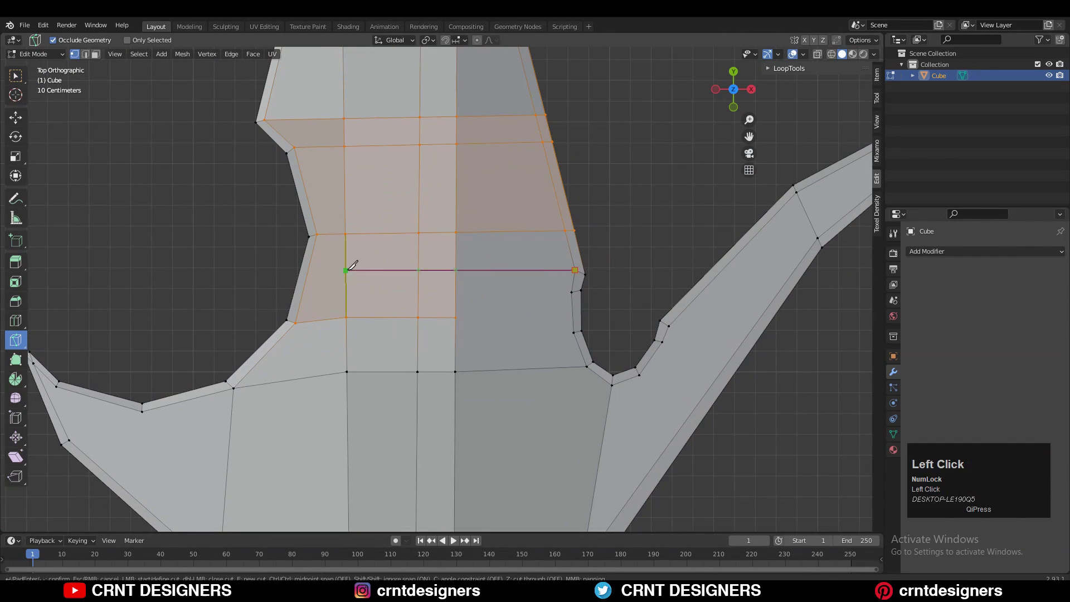
pyautogui.click(461, 224)
pyautogui.press('space')
pyautogui.keyDown('shift'); pyautogui.moveTo(514, 228); pyautogui.dragTo(492, 254, button='middle'); pyautogui.keyUp('shift')
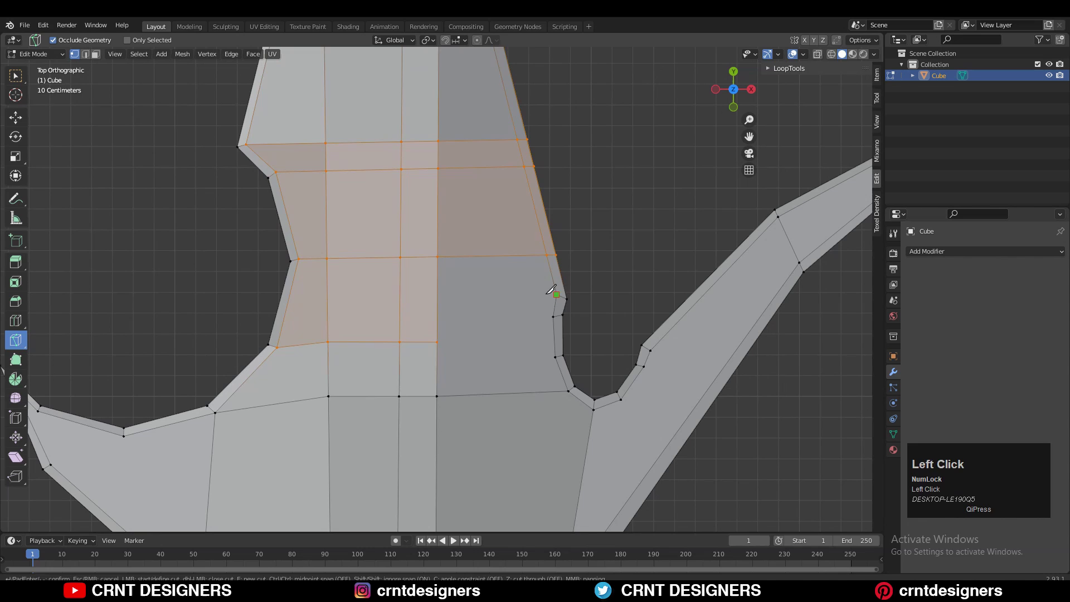
pyautogui.click(438, 342)
pyautogui.doubleClick(555, 357)
pyautogui.keyDown('shift'); pyautogui.moveTo(522, 332); pyautogui.dragTo(504, 290, button='middle'); pyautogui.keyUp('shift')
pyautogui.hotkey('ctrl', 'z')
pyautogui.keyDown('shift'); pyautogui.moveTo(185, 277); pyautogui.dragTo(197, 234, button='middle'); pyautogui.keyUp('shift')
pyautogui.press('w')
pyautogui.click(549, 270)
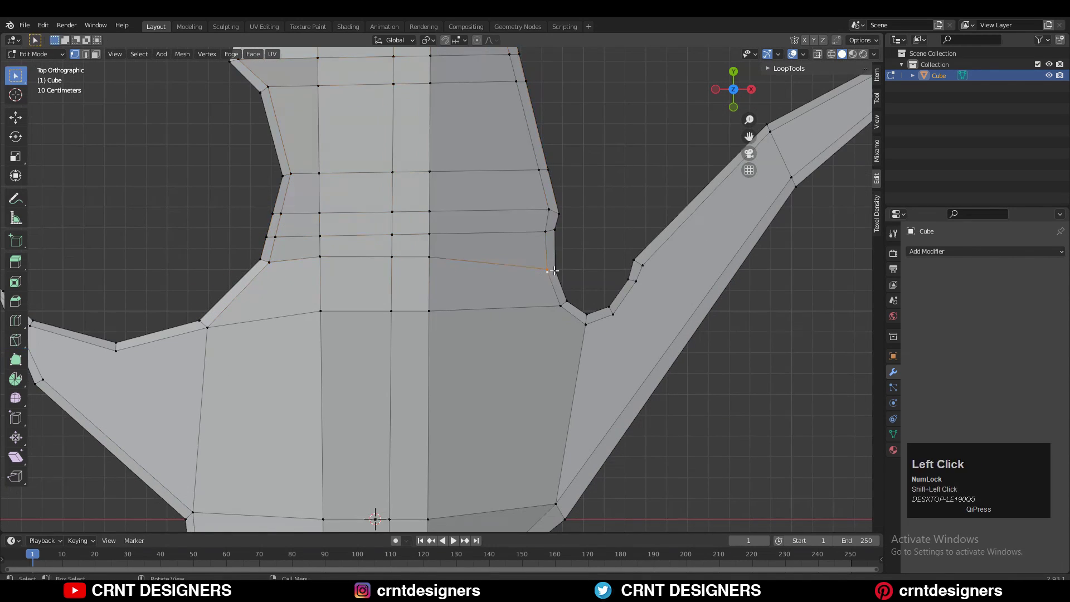
# Dissolve the crosswise edge line between the left spike's base and the right horn's base, and undo the last dissolve
pyautogui.scroll(-1, 559, 223)
pyautogui.keyDown('shift'); pyautogui.moveTo(559, 218); pyautogui.dragTo(580, 175, button='middle'); pyautogui.keyUp('shift')
pyautogui.press('2')
pyautogui.click(378, 248)
pyautogui.hotkey('ctrl', 'x')
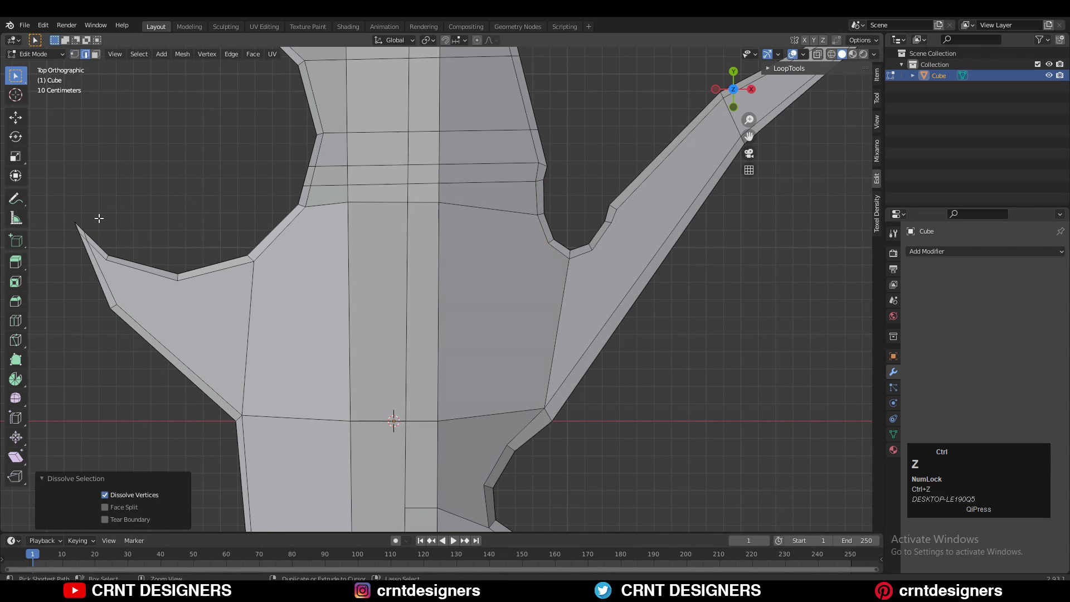
pyautogui.hotkey('ctrl', 'z')
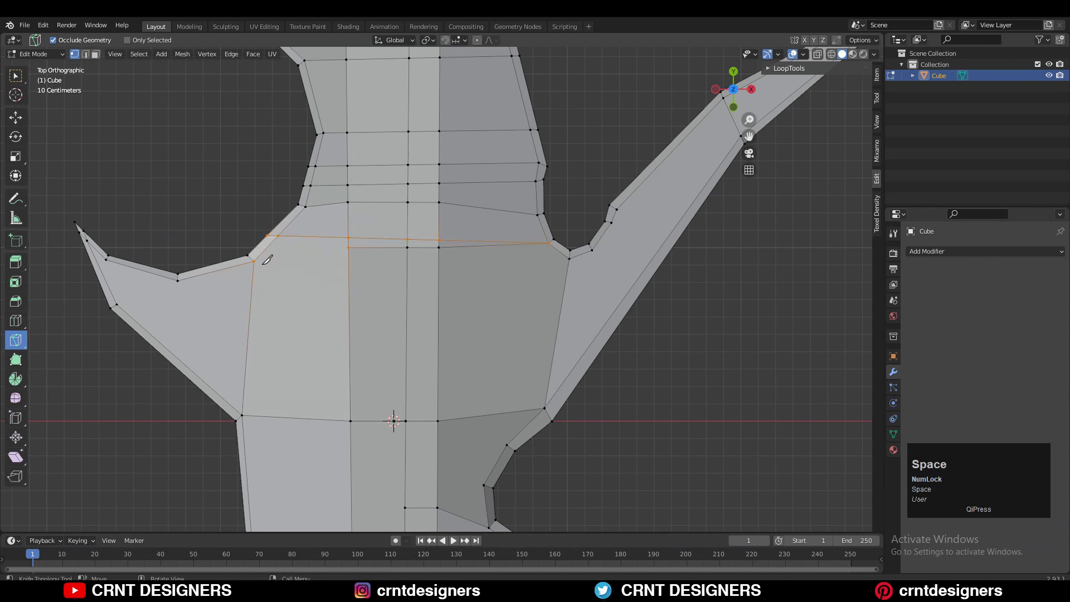
# Knife-cut a straight line from the left spike's base corner to the right horn's base corner and dissolve the leftover middle edges
pyautogui.moveTo(255, 261); pyautogui.dragTo(569, 258)
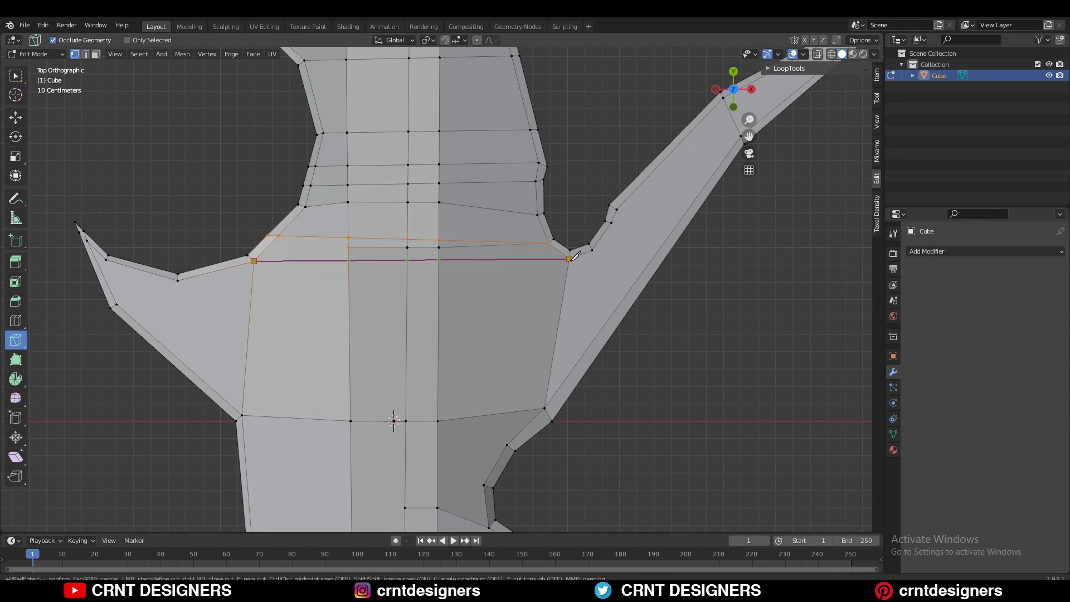
pyautogui.press('space')
pyautogui.press('w')
pyautogui.press('2')
pyautogui.hotkey('ctrl', 'x')
# Slide the centre edges of the crosswise line above the spike bases by a factor of about 0.18
pyautogui.scroll(-2, 485, 262)
pyautogui.keyDown('shift'); pyautogui.click(438, 222); pyautogui.keyUp('shift')
pyautogui.press('g')
pyautogui.press('g')
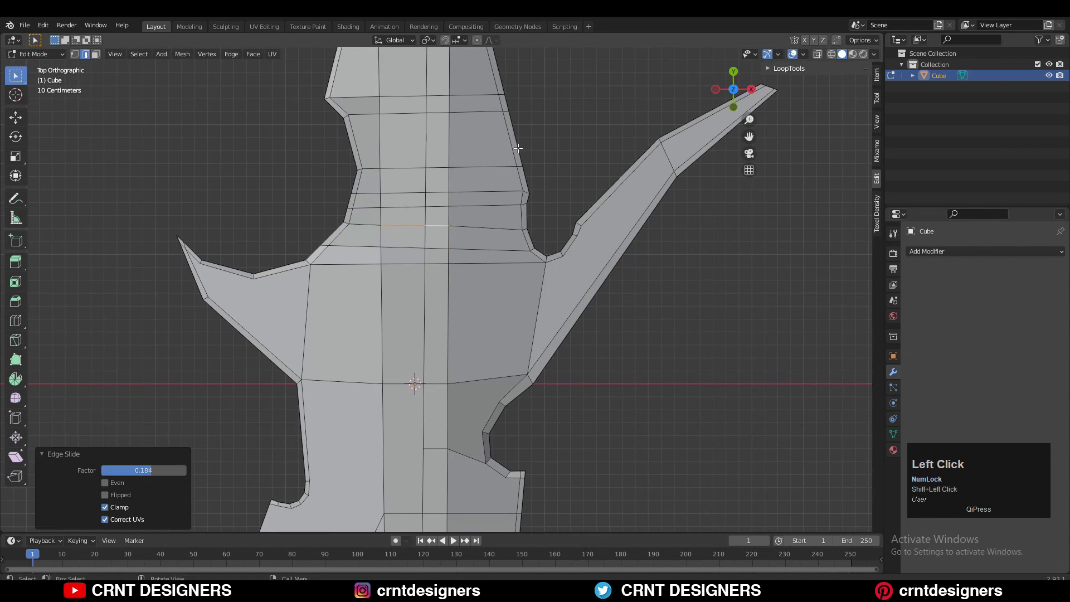
# Knife-cut three lines across the right horn from its small upper notch's inset corners to its lower edge
pyautogui.keyDown('shift'); pyautogui.moveTo(557, 329); pyautogui.dragTo(608, 218, button='middle'); pyautogui.keyUp('shift')
pyautogui.keyDown('ctrl'); pyautogui.moveTo(608, 219); pyautogui.dragTo(618, 183, button='middle'); pyautogui.keyUp('ctrl')
pyautogui.keyDown('shift'); pyautogui.moveTo(617, 125); pyautogui.dragTo(592, 203, button='middle'); pyautogui.keyUp('shift')
pyautogui.press('k')
pyautogui.press('1')
pyautogui.click(681, 267)
pyautogui.press('space')
pyautogui.keyDown('shift'); pyautogui.moveTo(681, 266); pyautogui.dragTo(633, 365, button='middle'); pyautogui.keyUp('shift')
pyautogui.click(566, 256)
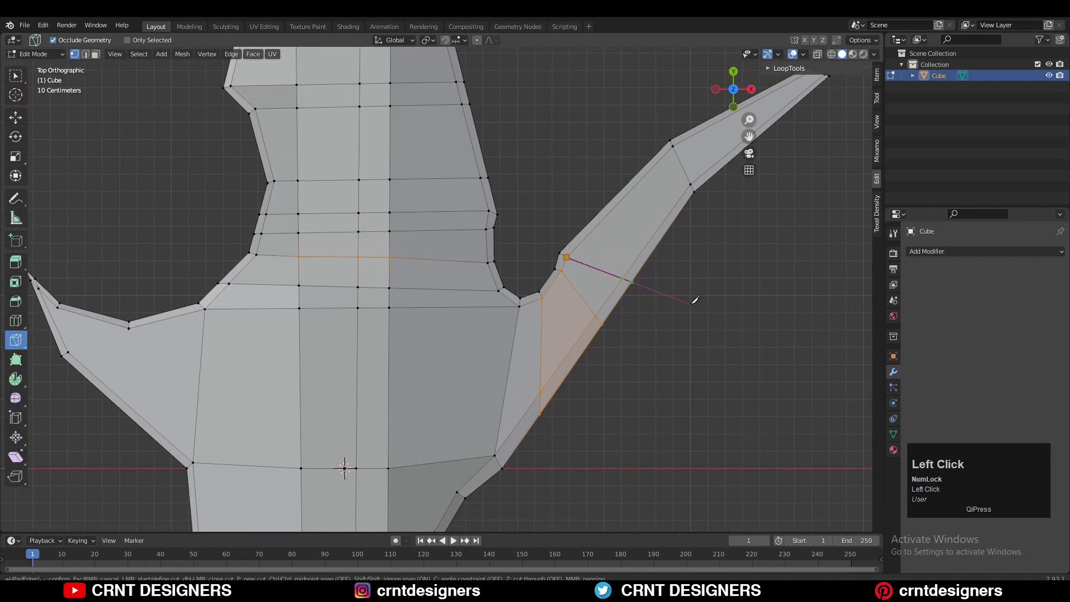
pyautogui.click(693, 300)
pyautogui.press('space')
# Knife-cut two lines across the large left spike from its upper inset edge to its lower edge
pyautogui.keyDown('shift'); pyautogui.moveTo(552, 334); pyautogui.dragTo(581, 186, button='middle'); pyautogui.keyUp('shift')
pyautogui.click(156, 212)
pyautogui.click(136, 283)
pyautogui.press('Return')
pyautogui.keyDown('shift'); pyautogui.moveTo(140, 271); pyautogui.dragTo(286, 269, button='middle'); pyautogui.keyUp('shift')
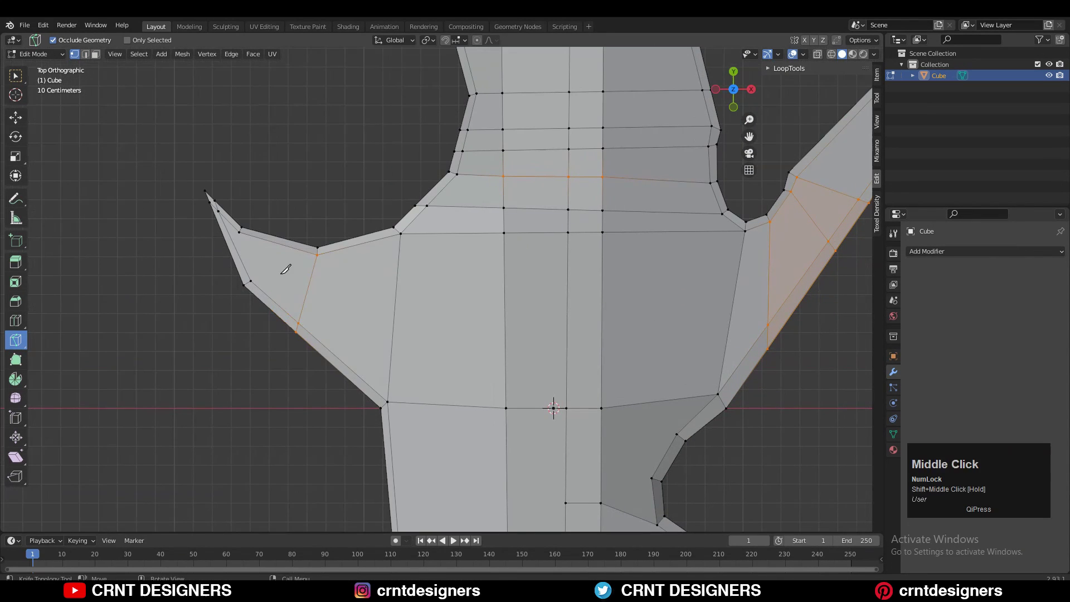
pyautogui.click(199, 302)
pyautogui.press('space')
# Slide the short centre edge beside the large right notch along the blade, level with the notch's inner corner
pyautogui.keyDown('shift'); pyautogui.moveTo(632, 321); pyautogui.dragTo(574, 276, button='middle'); pyautogui.keyUp('shift')
pyautogui.keyDown('ctrl'); pyautogui.moveTo(574, 276); pyautogui.dragTo(575, 313, button='middle'); pyautogui.keyUp('ctrl')
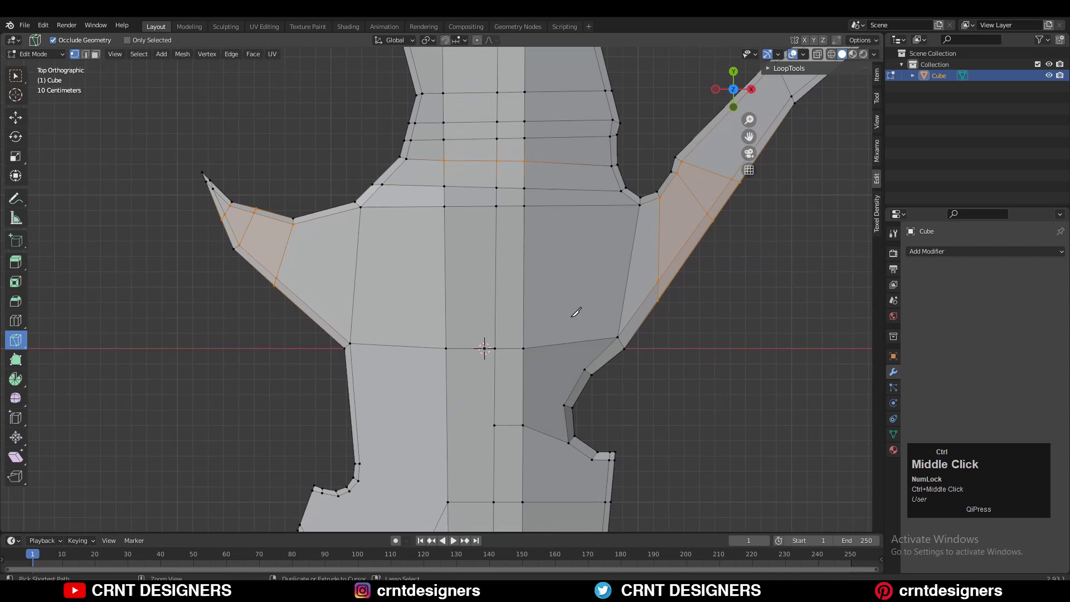
pyautogui.hotkey('ctrl', 'r')
pyautogui.keyDown('shift'); pyautogui.moveTo(549, 418); pyautogui.dragTo(529, 285, button='middle'); pyautogui.keyUp('shift')
pyautogui.keyDown('ctrl'); pyautogui.moveTo(529, 285); pyautogui.dragTo(535, 261, button='middle'); pyautogui.keyUp('ctrl')
pyautogui.press('2')
pyautogui.click(496, 297)
pyautogui.press('g')
pyautogui.press('g')
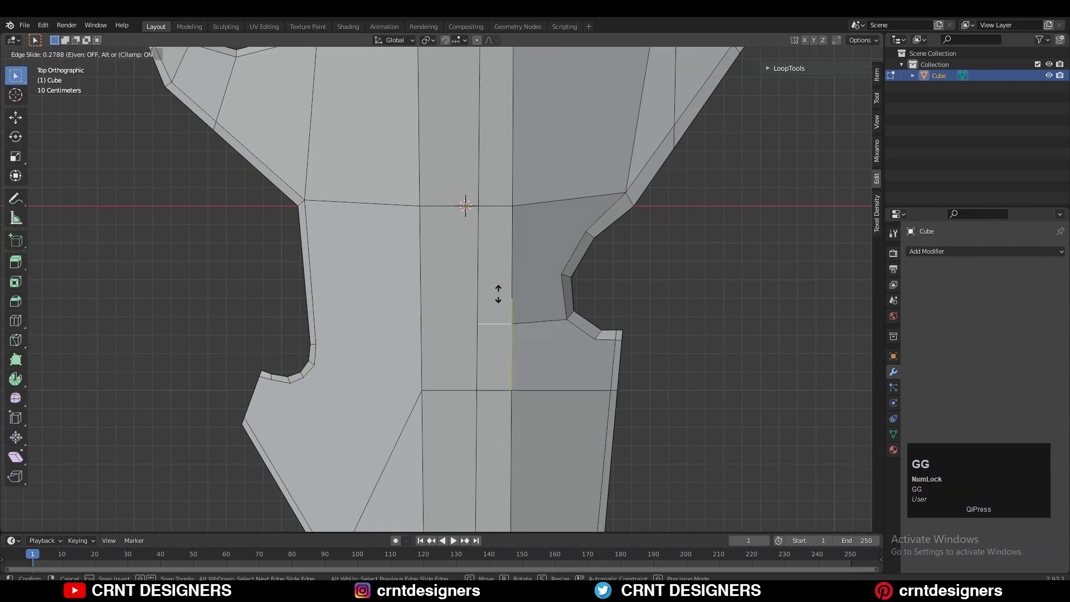
pyautogui.click(494, 293)
pyautogui.press('1')
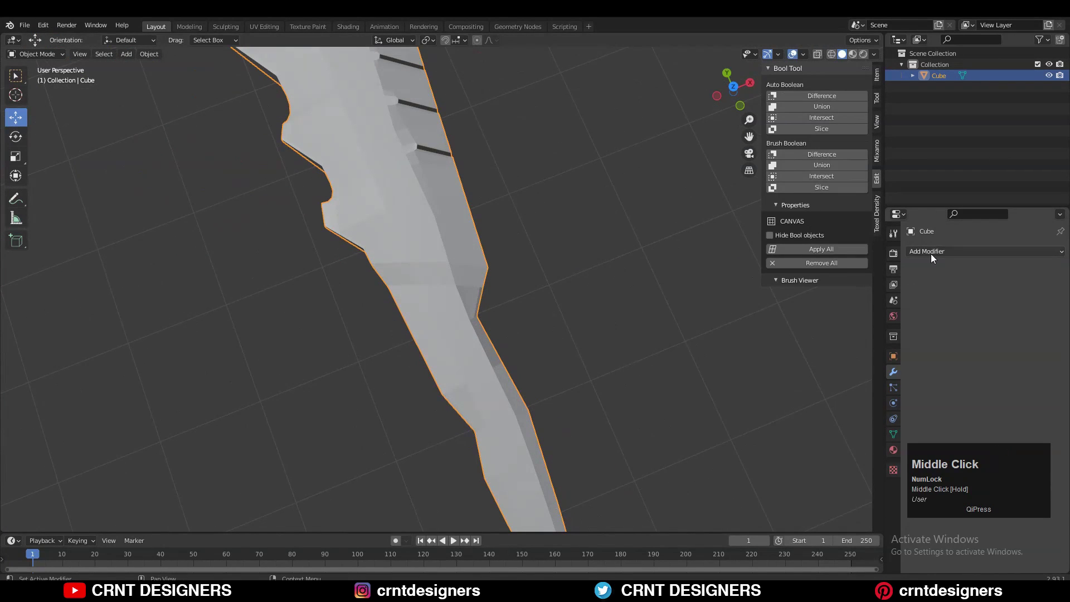
# Add a Subdivision Surface modifier to the blade
pyautogui.click(931, 252)
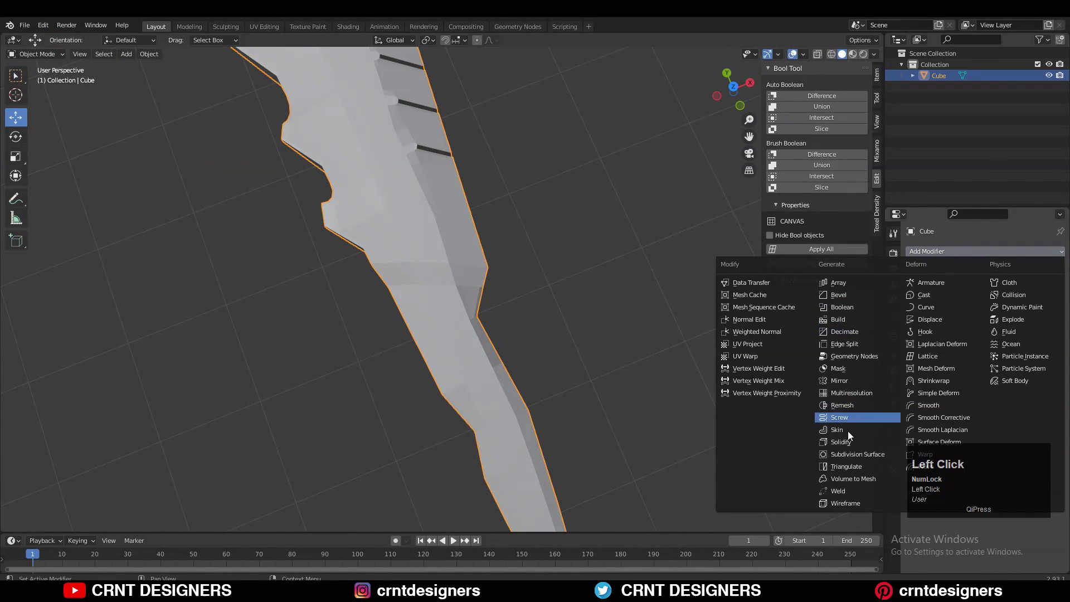
pyautogui.click(848, 451)
# Examine the smoothed blade's silhouette, spikes and notches close up and from the top
pyautogui.keyDown('shift'); pyautogui.moveTo(476, 301); pyautogui.dragTo(473, 425, button='middle'); pyautogui.keyUp('shift')
pyautogui.keyDown('ctrl'); pyautogui.moveTo(474, 425); pyautogui.dragTo(392, 291, button='middle'); pyautogui.keyUp('ctrl')
pyautogui.keyDown('ctrl'); pyautogui.moveTo(401, 212); pyautogui.dragTo(415, 298, button='middle'); pyautogui.keyUp('ctrl')
pyautogui.click(732, 87)
pyautogui.keyDown('shift'); pyautogui.moveTo(528, 169); pyautogui.dragTo(558, 340, button='middle'); pyautogui.keyUp('shift')
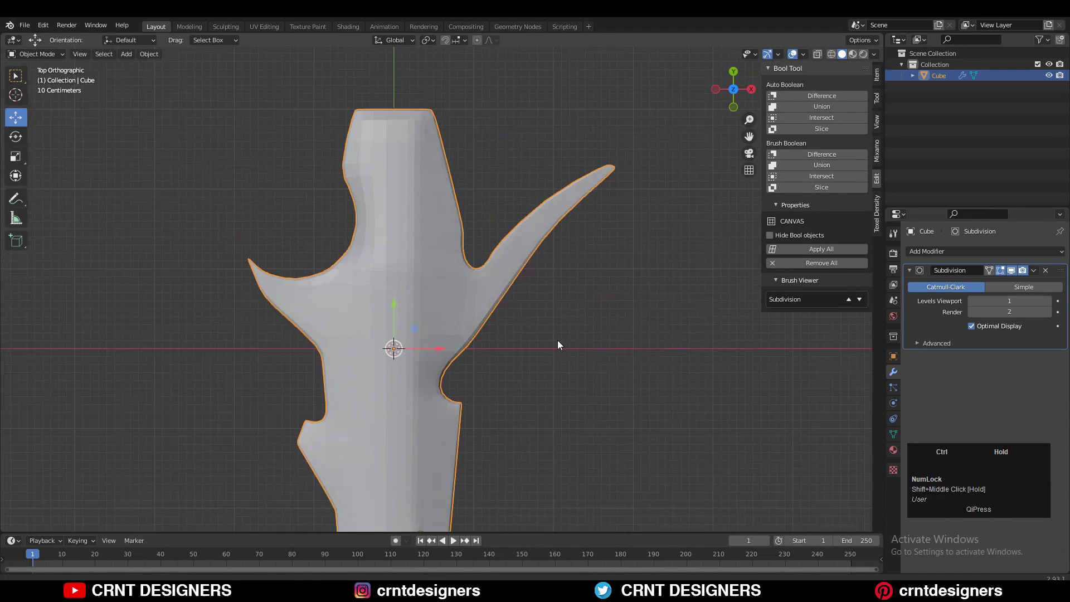
pyautogui.keyDown('ctrl'); pyautogui.moveTo(613, 151); pyautogui.dragTo(649, 207, button='middle'); pyautogui.keyUp('ctrl')
pyautogui.keyDown('shift'); pyautogui.moveTo(649, 208); pyautogui.dragTo(655, 254, button='middle'); pyautogui.keyUp('shift')
pyautogui.keyDown('shift'); pyautogui.moveTo(594, 271); pyautogui.dragTo(621, 143, button='middle'); pyautogui.keyUp('shift')
pyautogui.keyDown('ctrl'); pyautogui.moveTo(621, 356); pyautogui.dragTo(616, 250, button='middle'); pyautogui.keyUp('ctrl')
# Set the blade's viewport subdivision level to 2
pyautogui.click(616, 300)
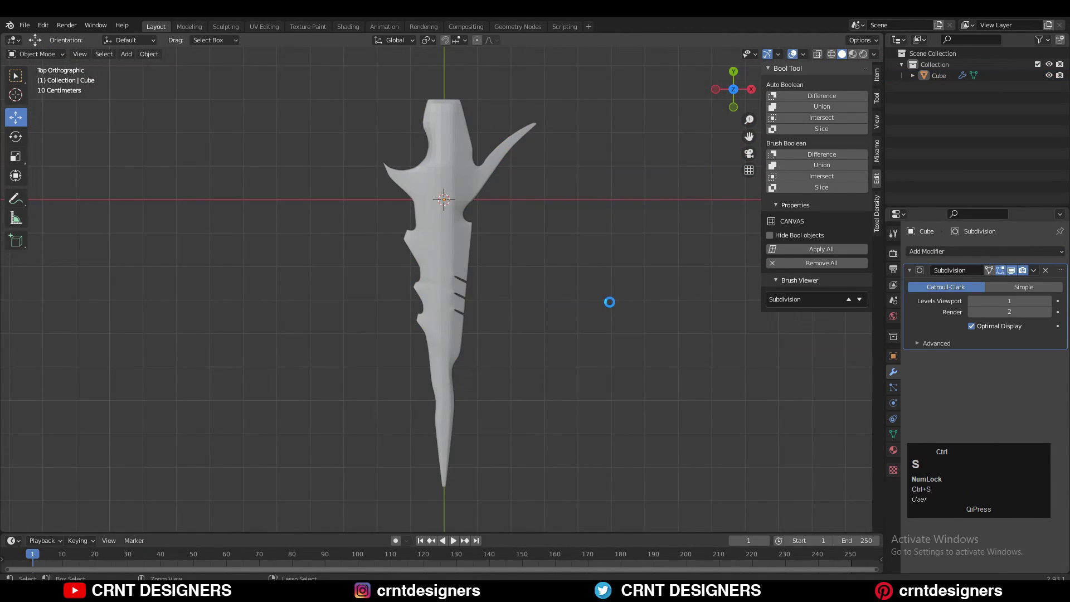
pyautogui.press('a')
pyautogui.hotkey('ctrl', '2')
# Inspect the smoothed surface of the whole blade at an angle and its upper end from the top
pyautogui.moveTo(610, 291); pyautogui.dragTo(718, 90, button='middle')
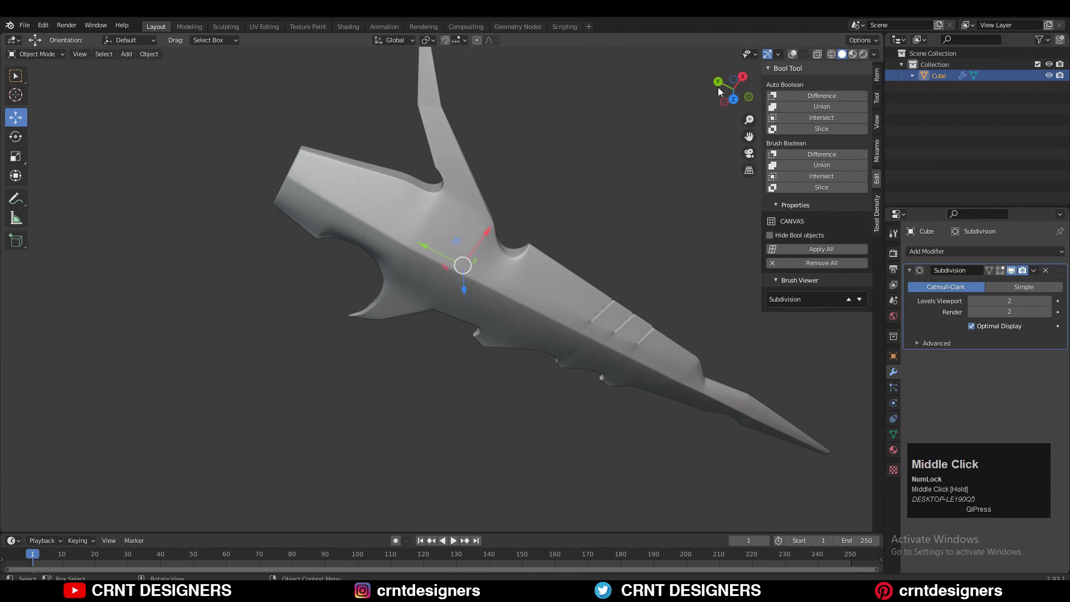
pyautogui.moveTo(616, 231); pyautogui.dragTo(521, 217, button='middle')
pyautogui.click(733, 96)
pyautogui.click(733, 96)
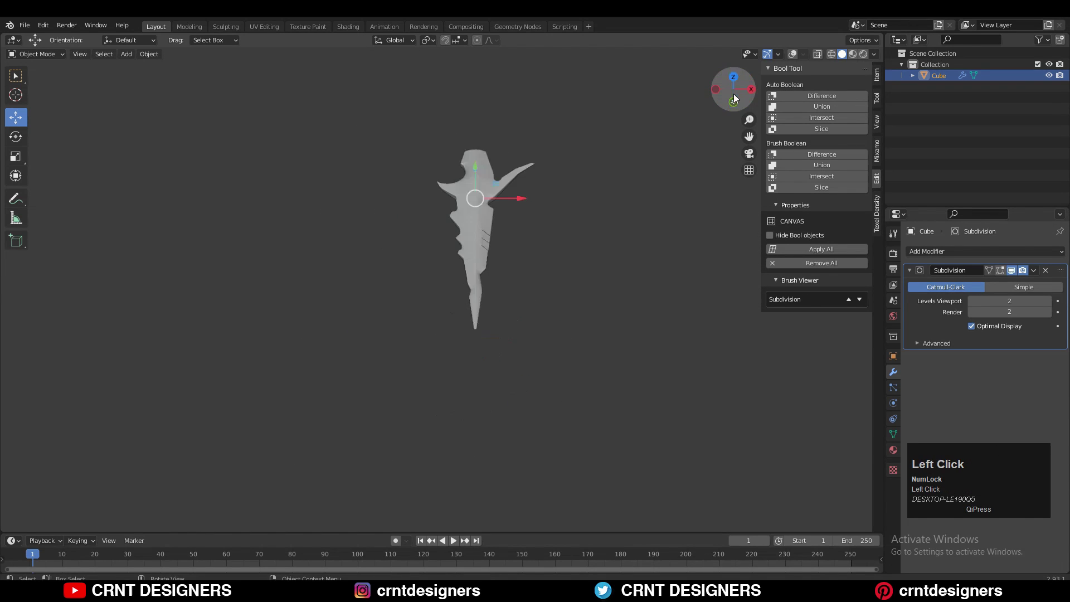
pyautogui.keyDown('shift'); pyautogui.moveTo(604, 297); pyautogui.dragTo(593, 464, button='middle'); pyautogui.keyUp('shift')
pyautogui.keyDown('ctrl'); pyautogui.moveTo(593, 464); pyautogui.dragTo(359, 127, button='middle'); pyautogui.keyUp('ctrl')
pyautogui.keyDown('ctrl'); pyautogui.moveTo(359, 126); pyautogui.dragTo(401, 223, button='middle'); pyautogui.keyUp('ctrl')
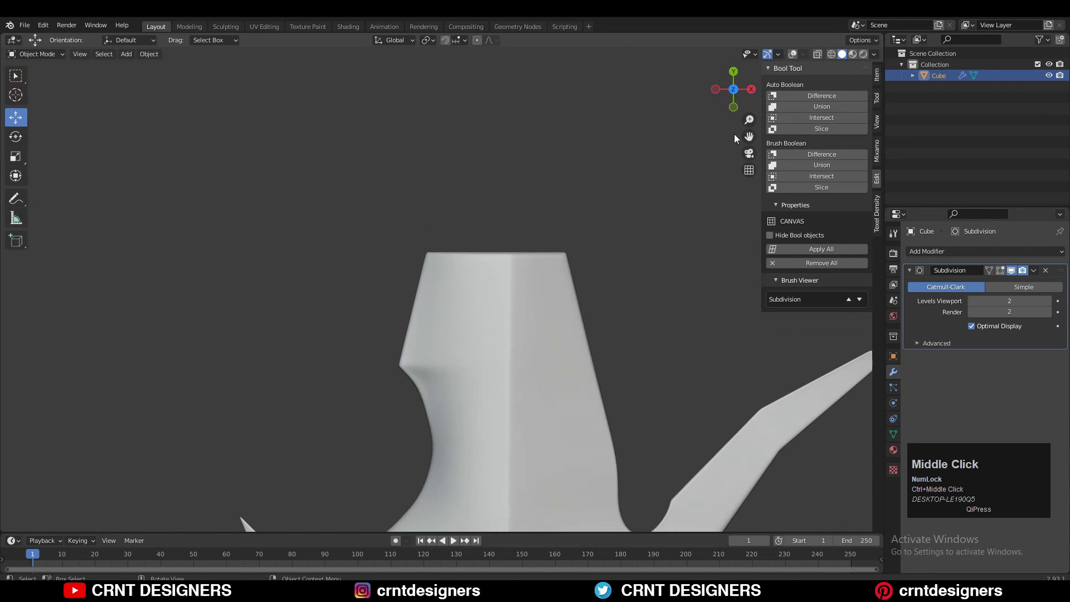
# Show the viewport overlays again and examine the blade's wireframe topology from an angle
pyautogui.click(794, 54)
pyautogui.press('Tab')
pyautogui.moveTo(520, 170); pyautogui.dragTo(594, 273, button='middle')
pyautogui.click(507, 236)
pyautogui.rightClick(509, 236)
pyautogui.press('Tab')
pyautogui.click(543, 252)
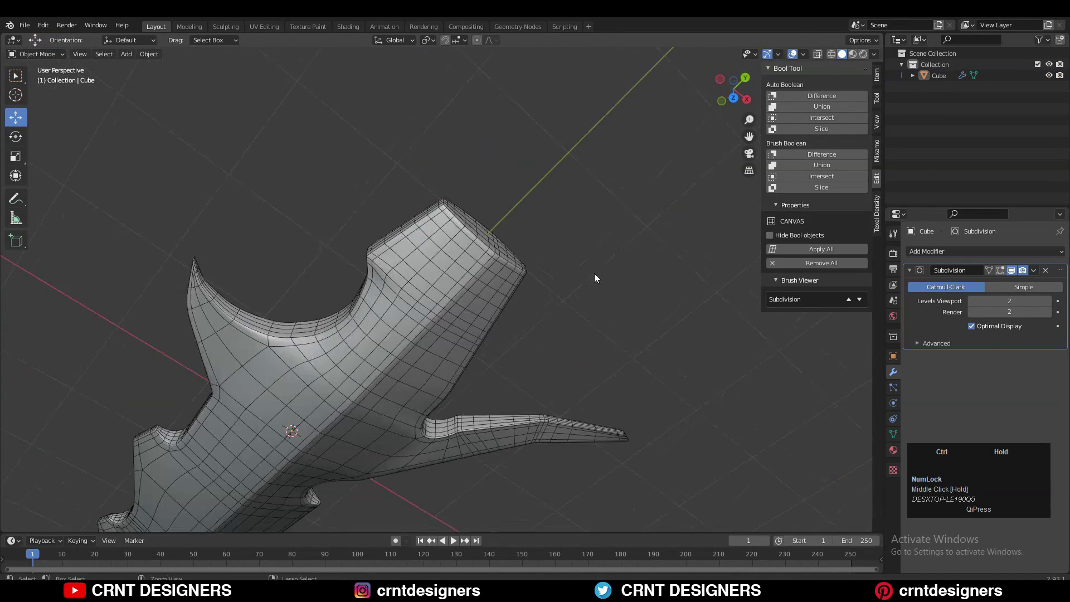
pyautogui.moveTo(534, 338); pyautogui.dragTo(380, 279, button='middle')
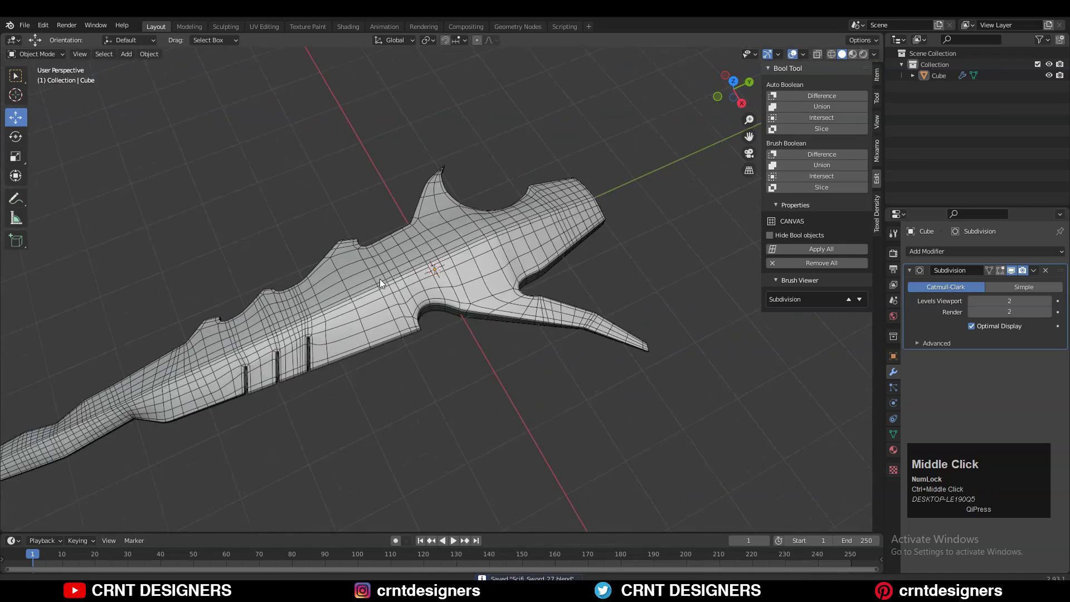
# Add centred loop cuts across the blade beside the lower jagged notches
pyautogui.press('Tab')
pyautogui.click(300, 316)
pyautogui.moveTo(299, 316); pyautogui.dragTo(415, 259, button='middle')
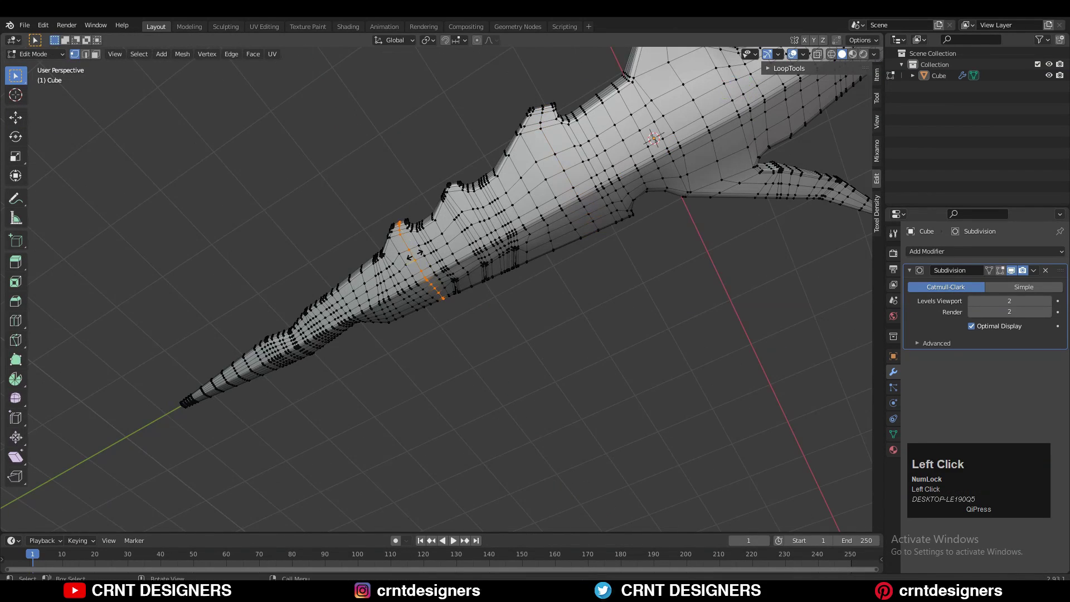
pyautogui.rightClick(455, 237)
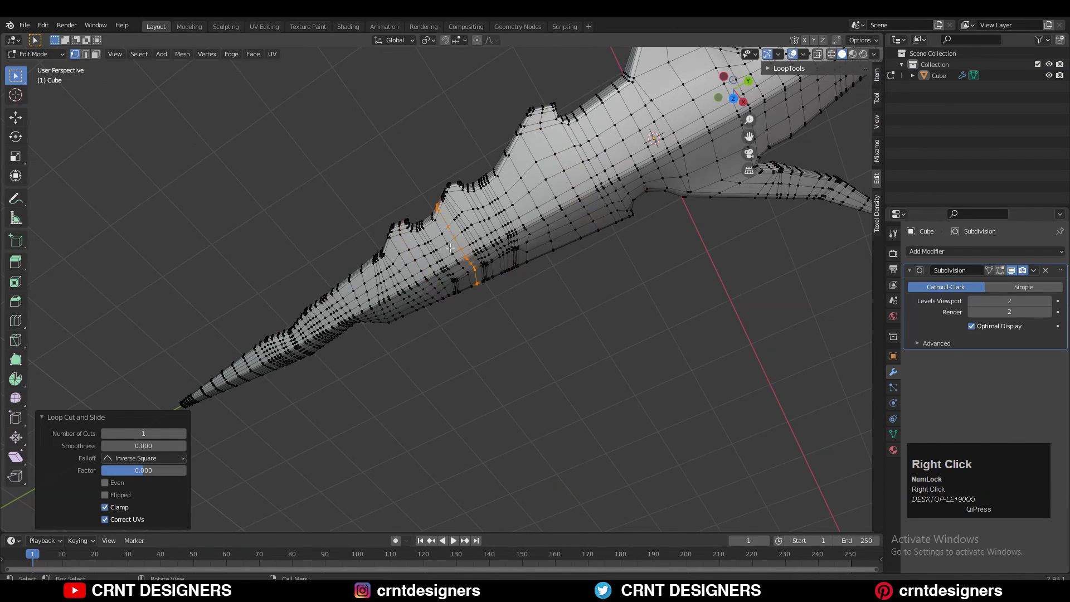
pyautogui.press('Tab')
# Hide the viewport overlays, inspect the smoothed blade at an angle and save the file
pyautogui.moveTo(450, 247); pyautogui.dragTo(554, 318, button='middle')
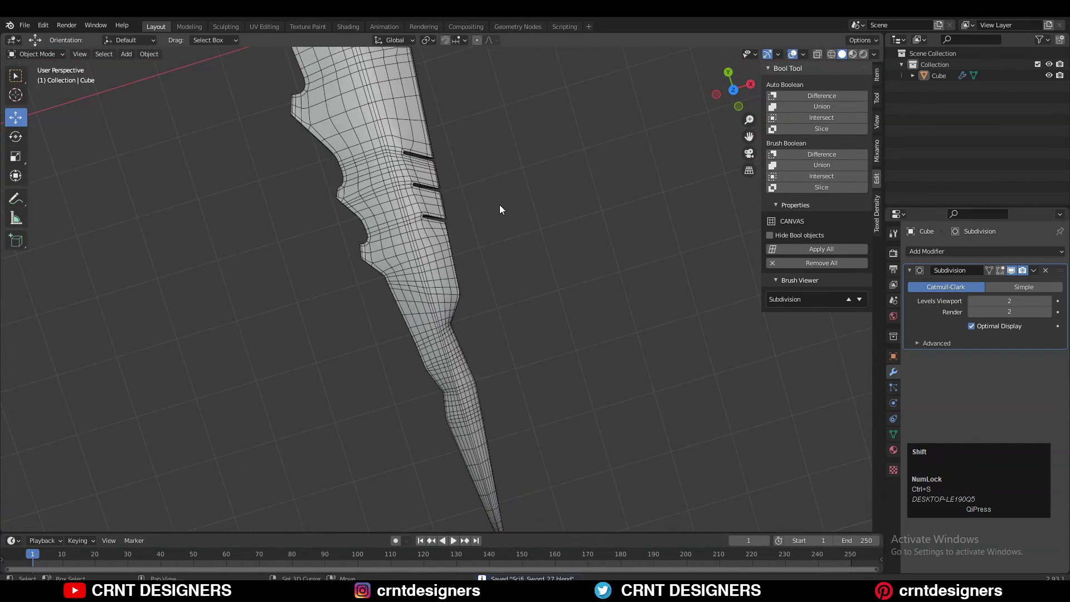
pyautogui.keyDown('ctrl'); pyautogui.moveTo(500, 210); pyautogui.dragTo(548, 257, button='middle'); pyautogui.keyUp('ctrl')
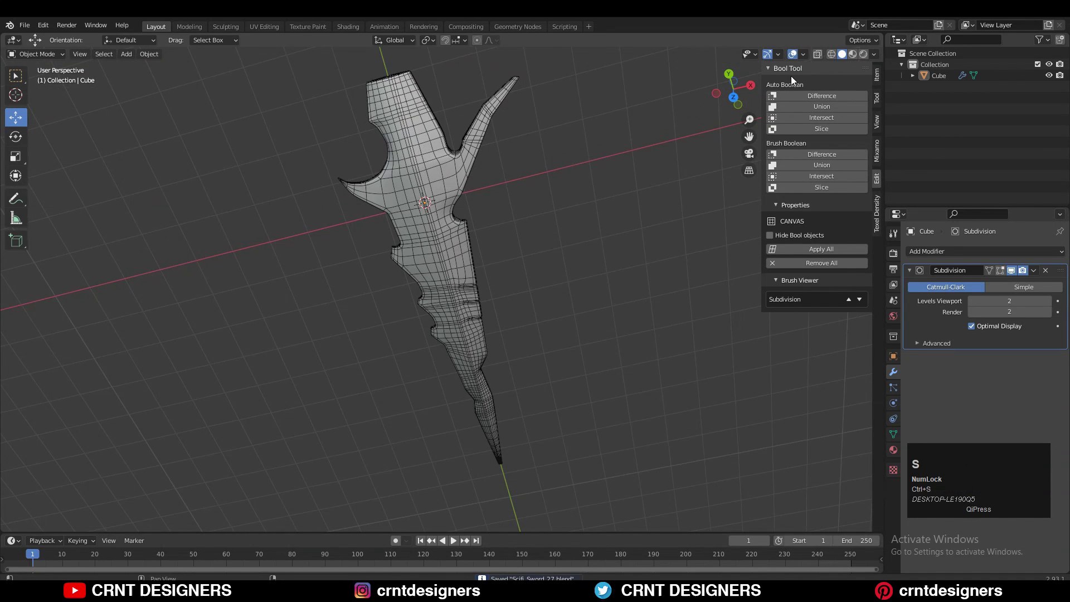
pyautogui.click(793, 54)
pyautogui.moveTo(558, 200)
pyautogui.mouseDown(button='middle')
pyautogui.moveTo(539, 313)
pyautogui.moveTo(566, 280)
pyautogui.moveTo(559, 222)
pyautogui.moveTo(540, 315)
pyautogui.moveTo(518, 277)
pyautogui.moveTo(480, 363)
pyautogui.moveTo(450, 335)
pyautogui.moveTo(486, 289)
pyautogui.moveTo(488, 243)
pyautogui.moveTo(443, 281)
pyautogui.moveTo(476, 286)
pyautogui.moveTo(486, 327)
pyautogui.moveTo(528, 324)
pyautogui.moveTo(599, 446)
pyautogui.moveTo(571, 240)
pyautogui.moveTo(597, 377)
pyautogui.moveTo(559, 329)
pyautogui.moveTo(549, 282)
pyautogui.moveTo(509, 235)
pyautogui.moveTo(424, 174)
pyautogui.moveTo(222, 279)
pyautogui.moveTo(227, 313)
pyautogui.moveTo(574, 207)
pyautogui.mouseUp(button='middle')
pyautogui.hotkey('ctrl', 's')
pyautogui.scroll(1, 571, 240)
pyautogui.scroll(-1, 574, 208)
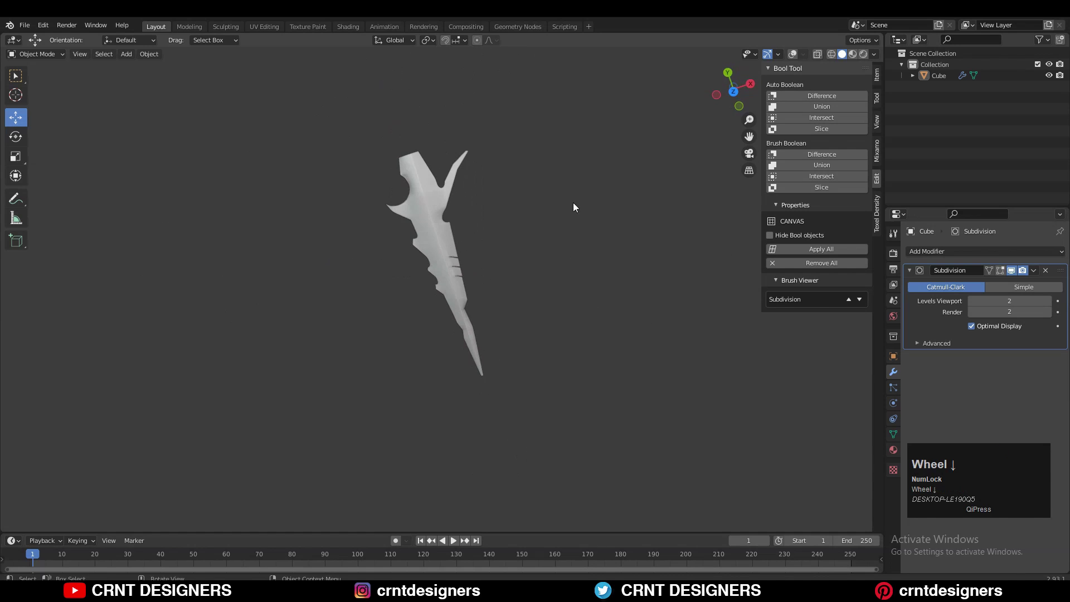
# Add an 8-vertex cylinder, scale it down and place it at the base of the blade's curved spike
pyautogui.click(733, 93)
pyautogui.scroll(2, 620, 256)
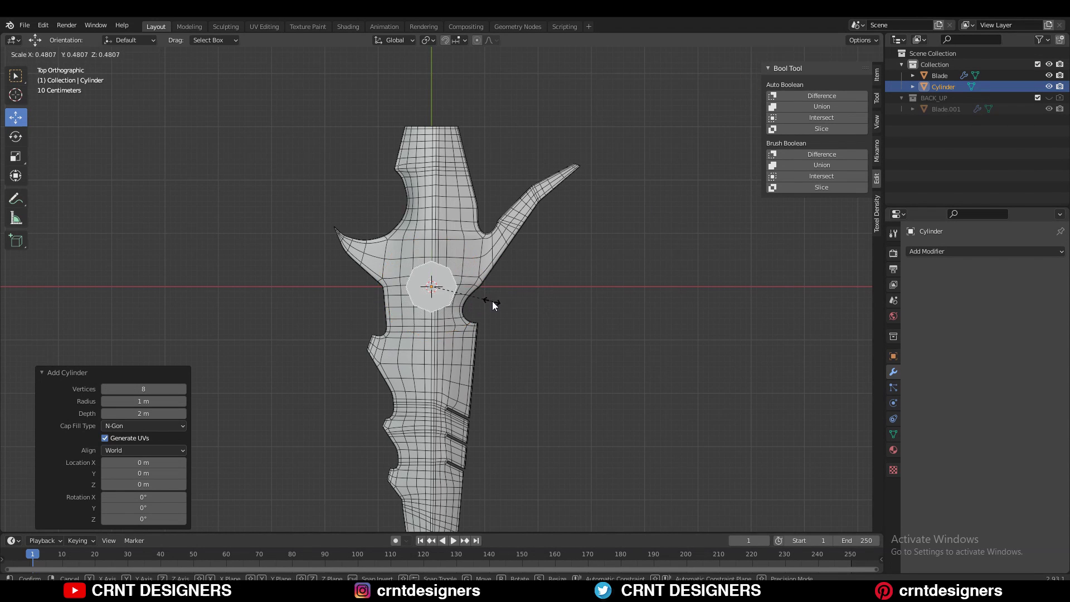
pyautogui.click(478, 287)
pyautogui.scroll(2, 475, 300)
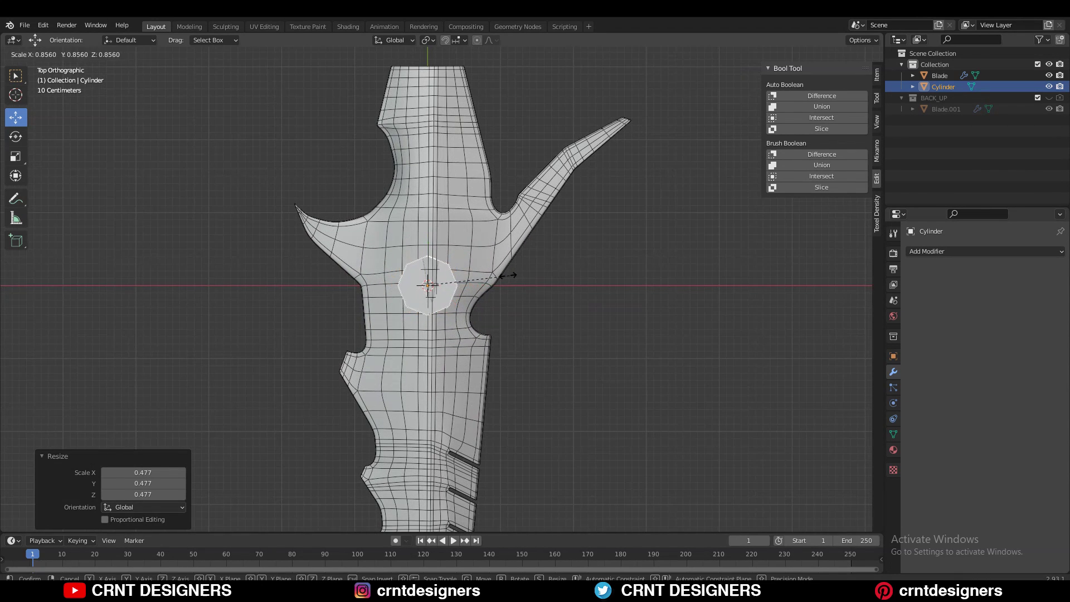
pyautogui.click(381, 248)
pyautogui.keyDown('shift'); pyautogui.moveTo(458, 281); pyautogui.dragTo(473, 324, button='middle'); pyautogui.keyUp('shift')
# Turn off the blade's Subdivision display in the viewport and scale the cylinder to 0.789
pyautogui.click(478, 319)
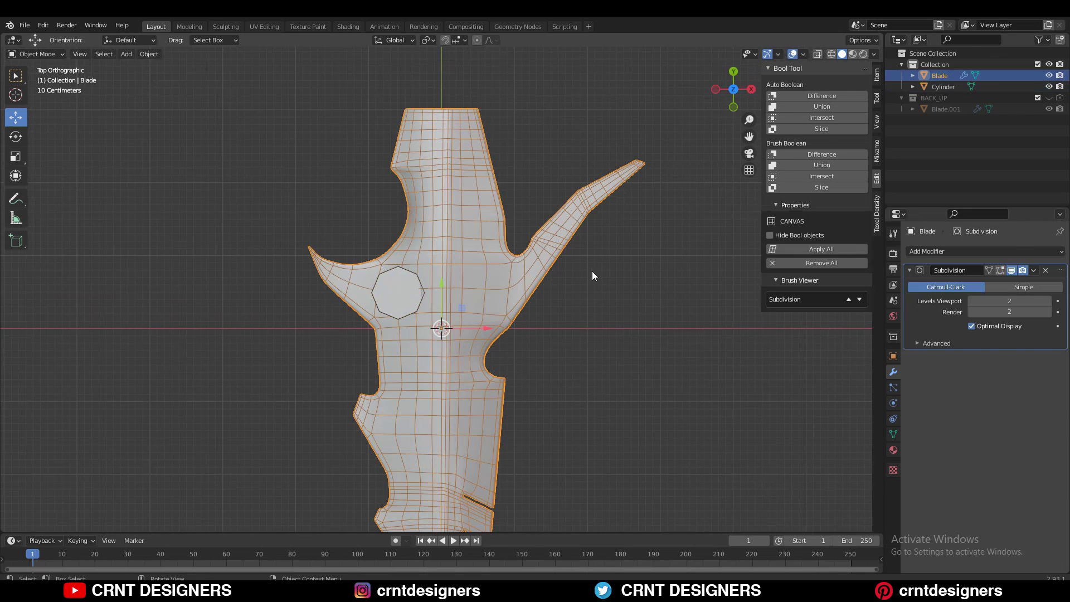
pyautogui.click(1010, 271)
pyautogui.click(411, 285)
pyautogui.scroll(2, 473, 261)
pyautogui.press('s')
pyautogui.click(466, 273)
# Centre the cylinder on the edge intersection at the spike's base along X and Y, and scale it down further
pyautogui.scroll(1, 440, 281)
pyautogui.press('g')
pyautogui.press('x')
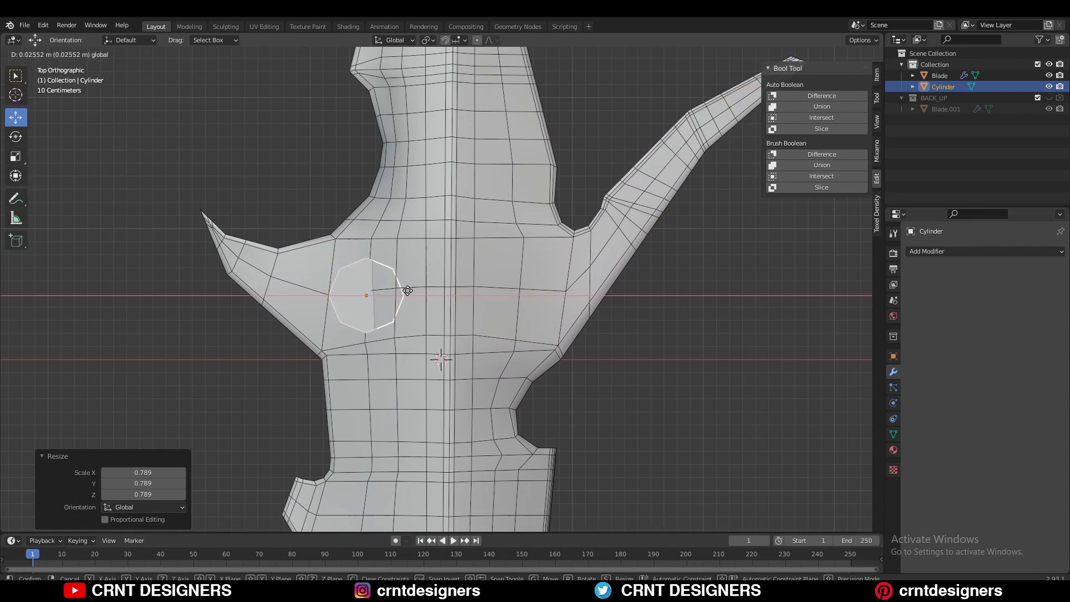
pyautogui.click(410, 289)
pyautogui.press('g')
pyautogui.press('y')
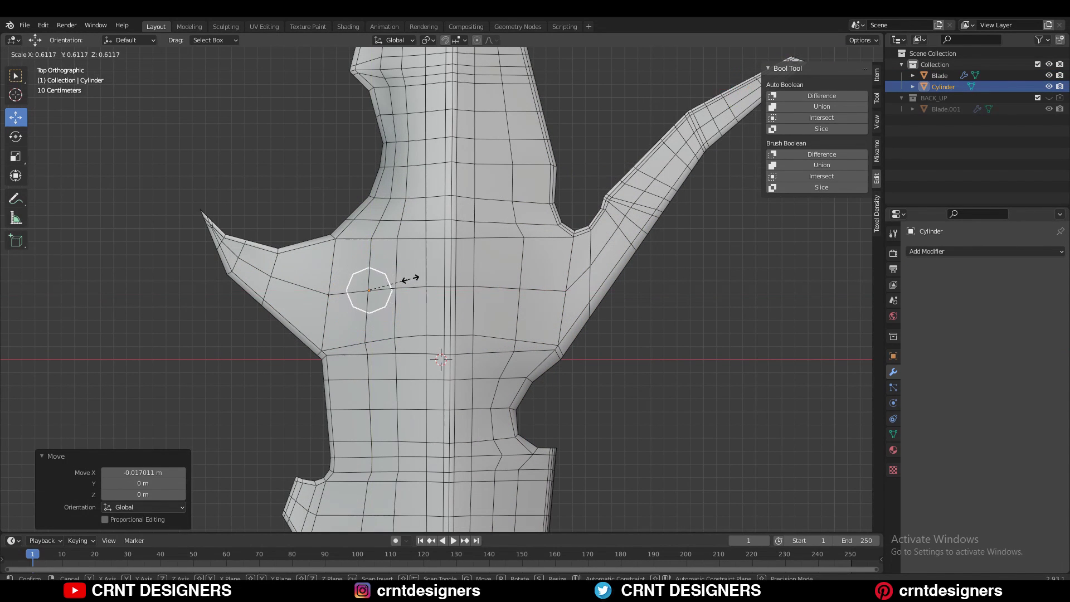
pyautogui.click(411, 294)
# Move the cylinder vertically through the blade and cut a hole with a Bool Tool Difference brush
pyautogui.moveTo(411, 295); pyautogui.dragTo(410, 359, button='middle')
pyautogui.press('g')
pyautogui.press('z')
pyautogui.click(538, 236)
pyautogui.scroll(3, 459, 265)
pyautogui.moveTo(459, 266); pyautogui.dragTo(422, 235, button='middle')
pyautogui.keyDown('shift'); pyautogui.click(424, 235); pyautogui.keyUp('shift')
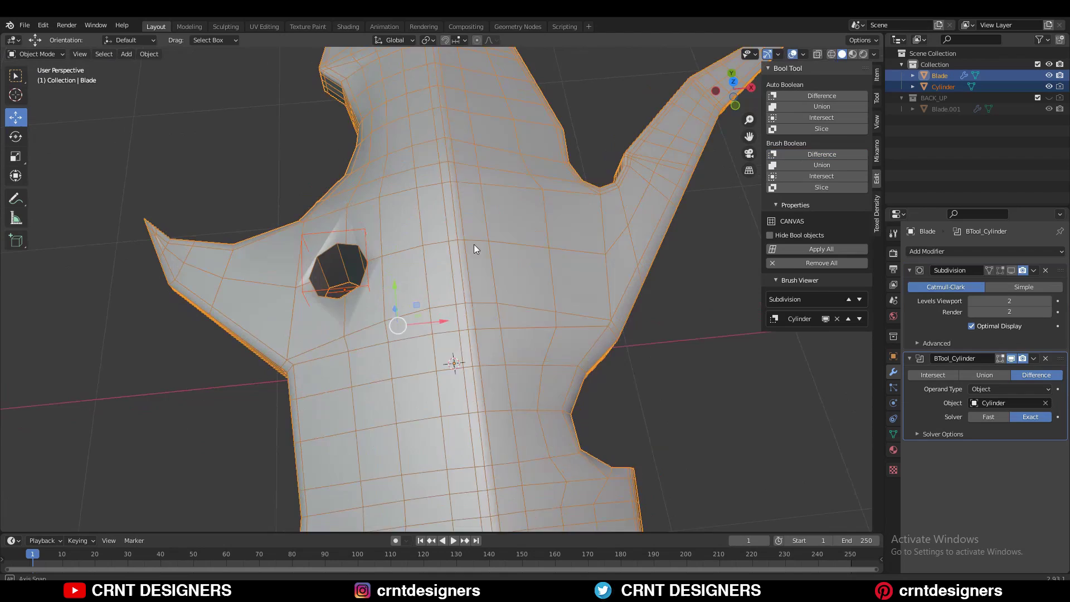
pyautogui.press('KP_7')
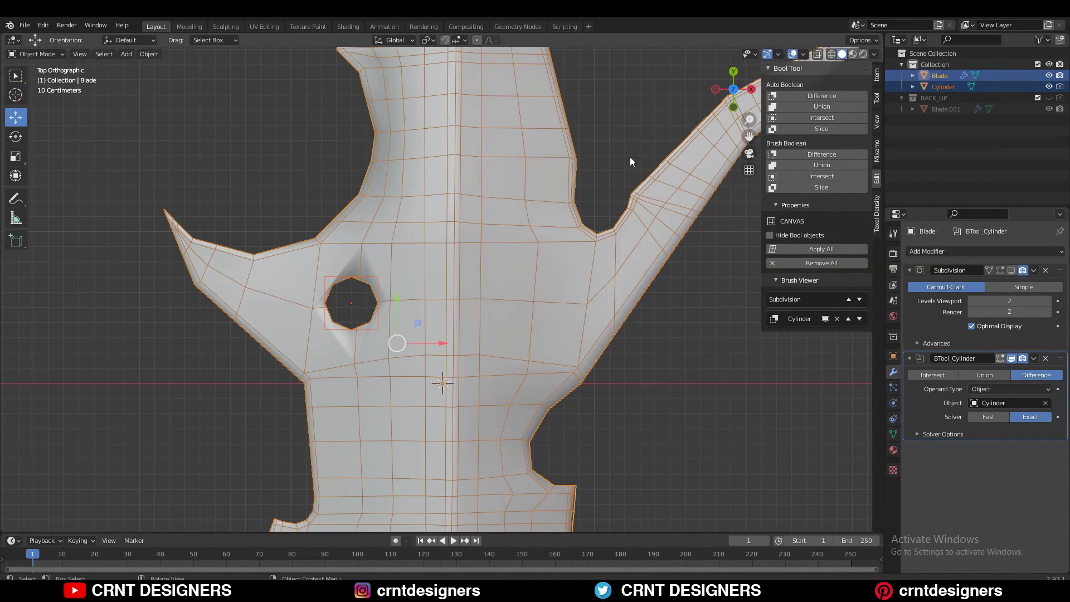
# Select the cylinder cutter and fine-tune its fit within the faces around the hole
pyautogui.click(630, 156)
pyautogui.click(357, 272)
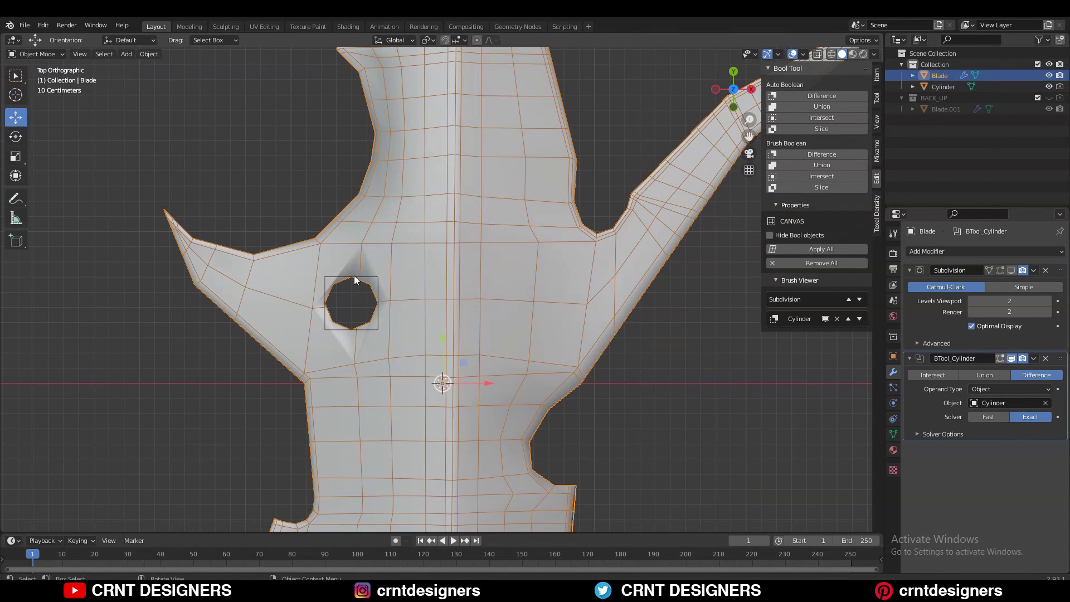
pyautogui.click(353, 275)
pyautogui.moveTo(352, 264); pyautogui.dragTo(363, 274)
pyautogui.moveTo(382, 310); pyautogui.dragTo(383, 308)
pyautogui.moveTo(383, 309); pyautogui.dragTo(477, 259, button='middle')
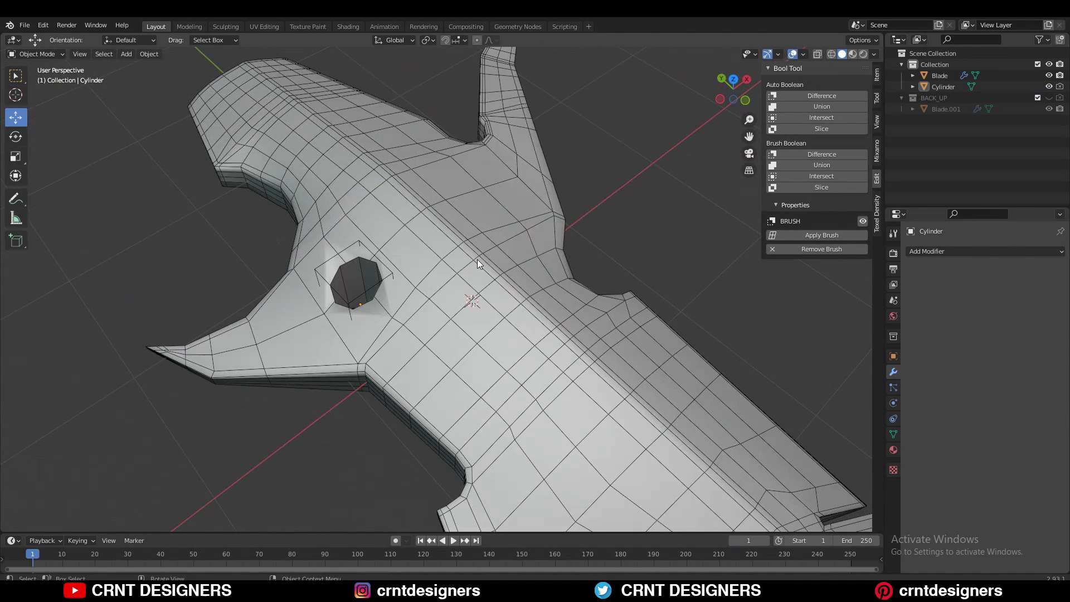
# Apply the blade's Boolean modifier and delete the cylinder cutter
pyautogui.click(477, 259)
pyautogui.click(1008, 371)
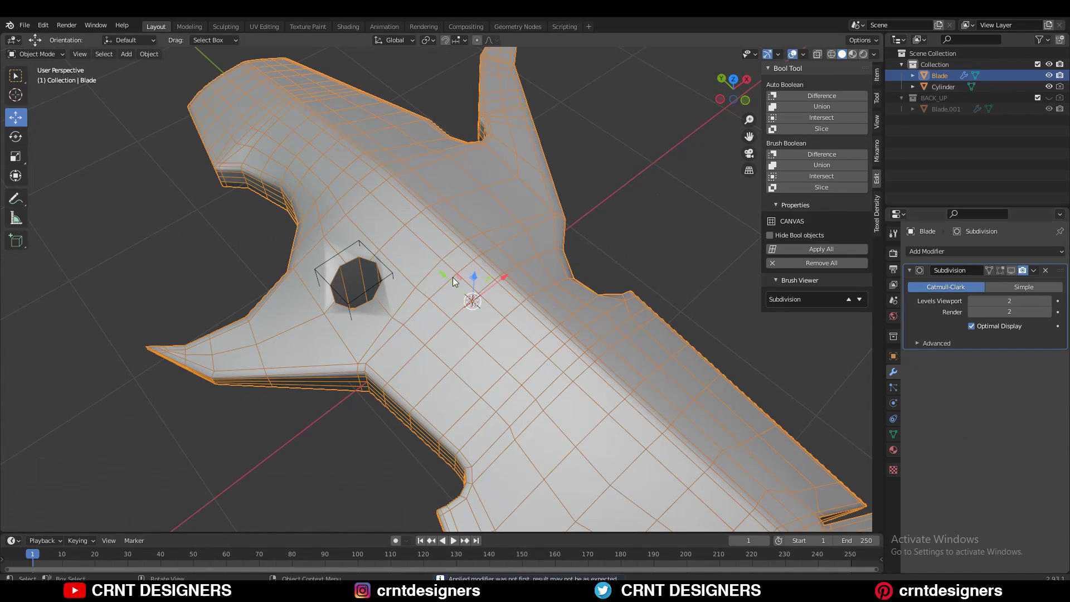
pyautogui.click(391, 273)
pyautogui.press('x')
pyautogui.click(390, 274)
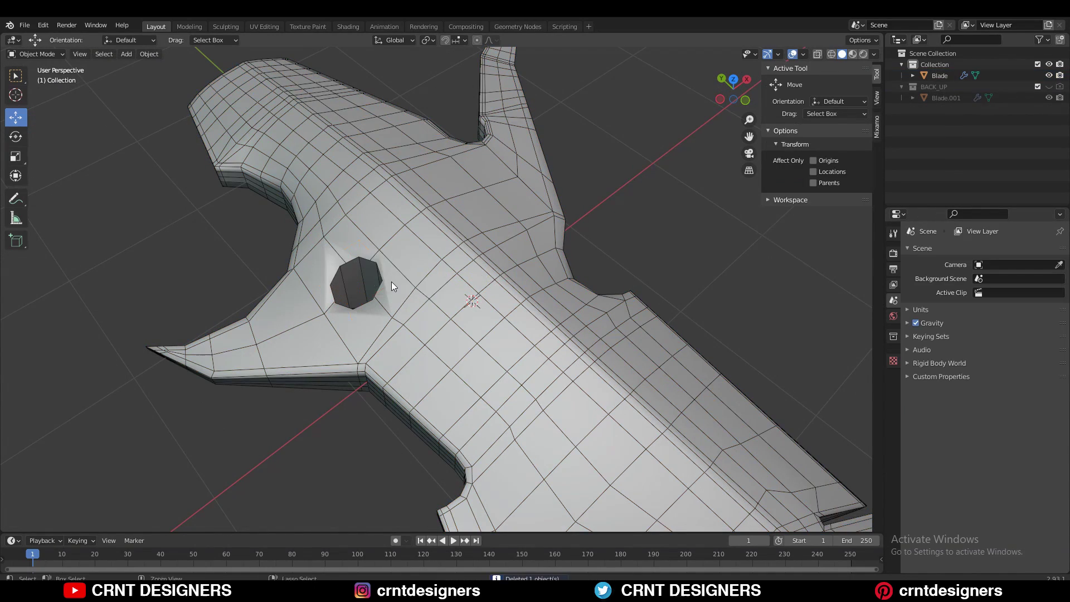
# Smooth the blade and its new hole with Subdivision Surface at level 2
pyautogui.keyDown('ctrl'); pyautogui.moveTo(391, 282); pyautogui.dragTo(473, 234, button='middle'); pyautogui.keyUp('ctrl')
pyautogui.click(546, 186)
pyautogui.hotkey('ctrl', '2')
pyautogui.click(544, 155)
# View the whole blade from below and from above, and hide the viewport overlays
pyautogui.scroll(-6, 544, 155)
pyautogui.moveTo(544, 155); pyautogui.dragTo(464, 313, button='middle')
pyautogui.click(735, 92)
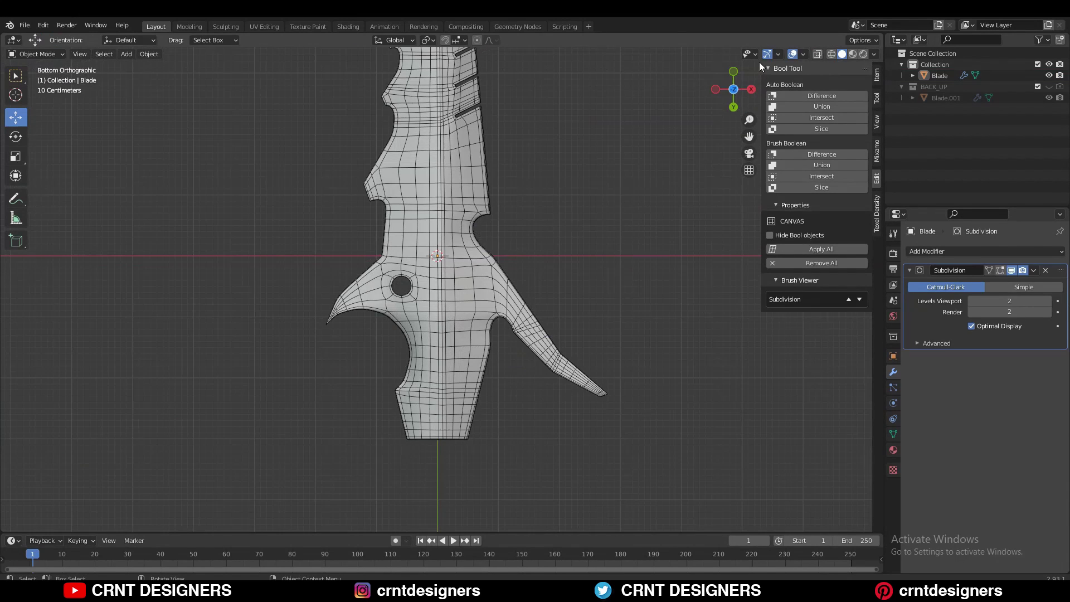
pyautogui.click(736, 91)
pyautogui.click(792, 54)
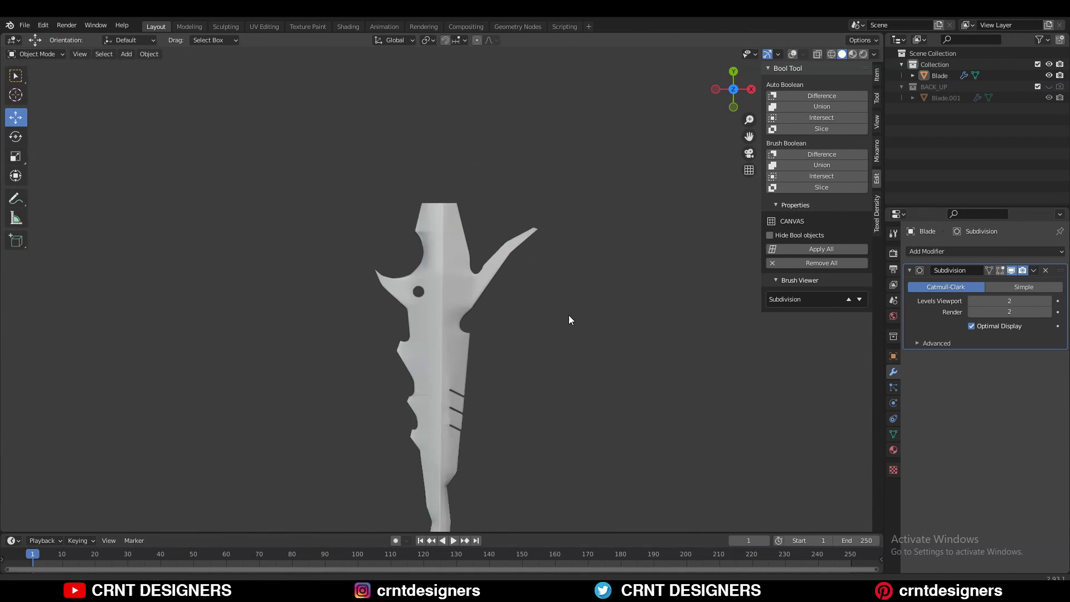